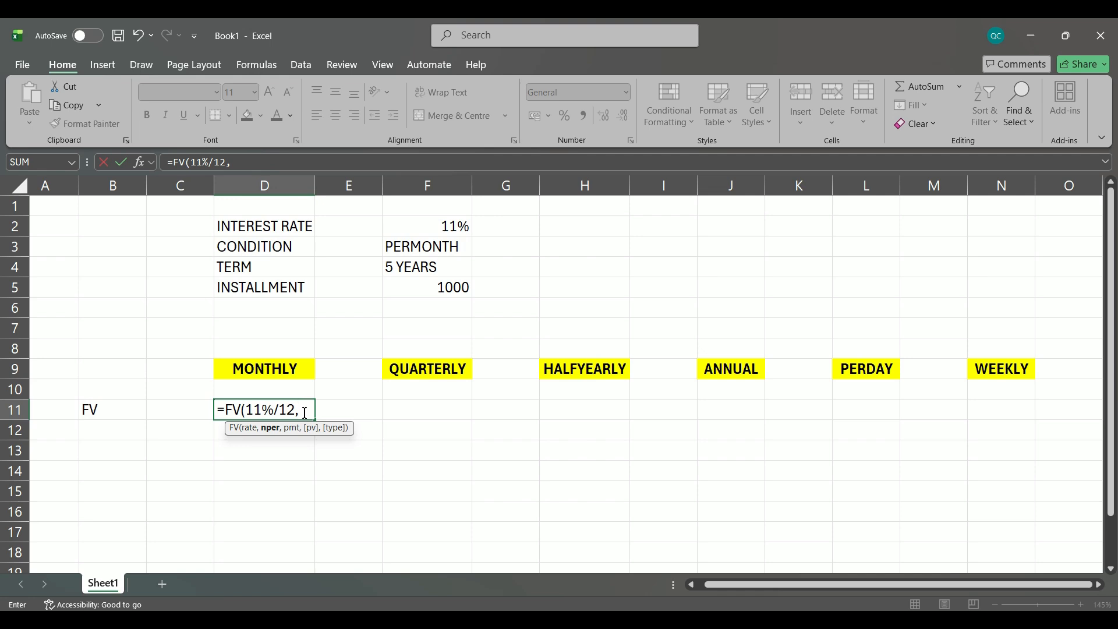
- Complete the monthly FV formula in D11 with 60 periods, payment 1000, present value 0 and type 0
text(60,)
text(10)
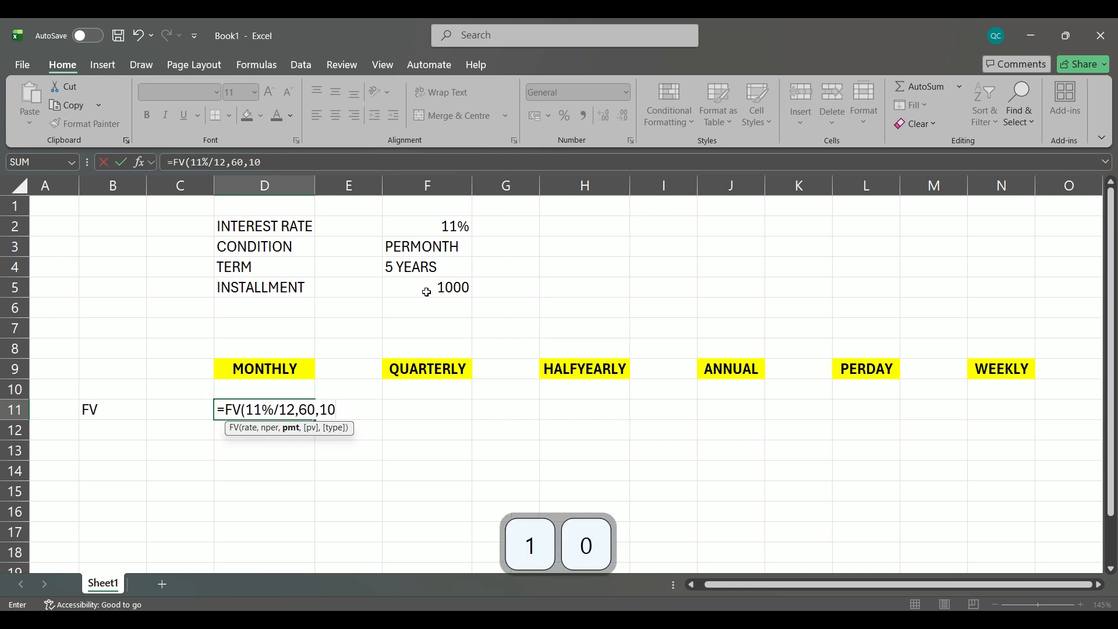
text(00.)
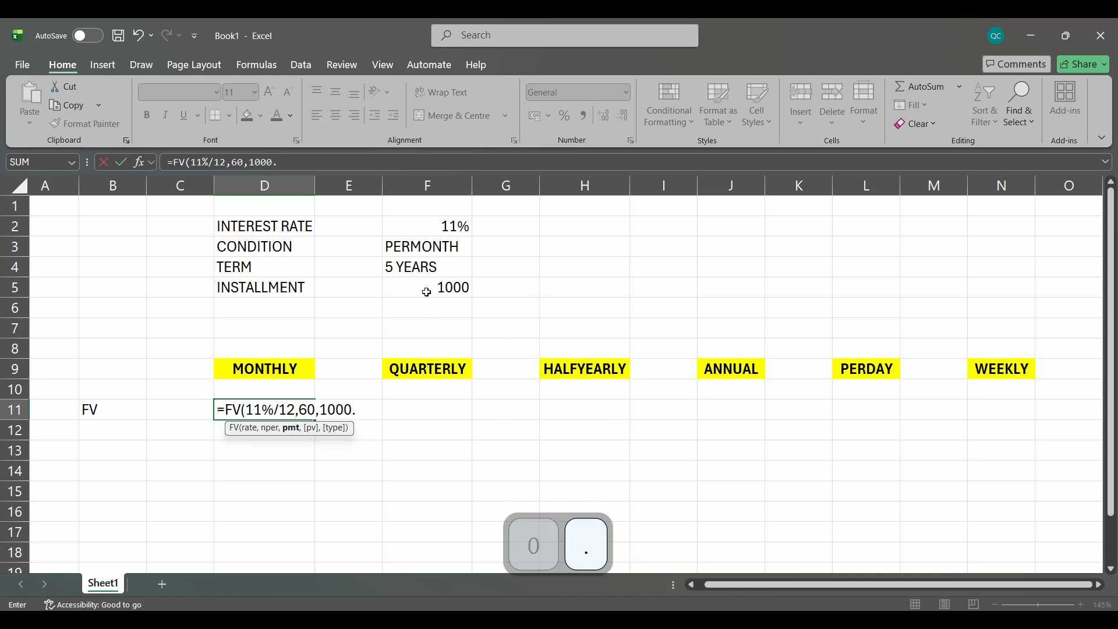
key(BackSpace)
text(,)
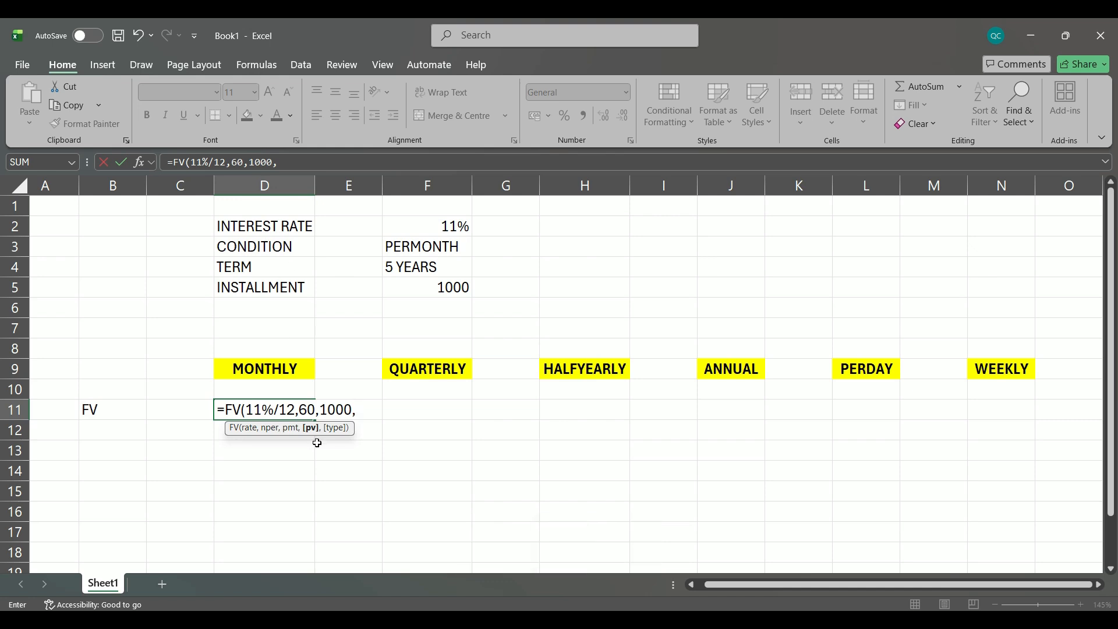
text(0)
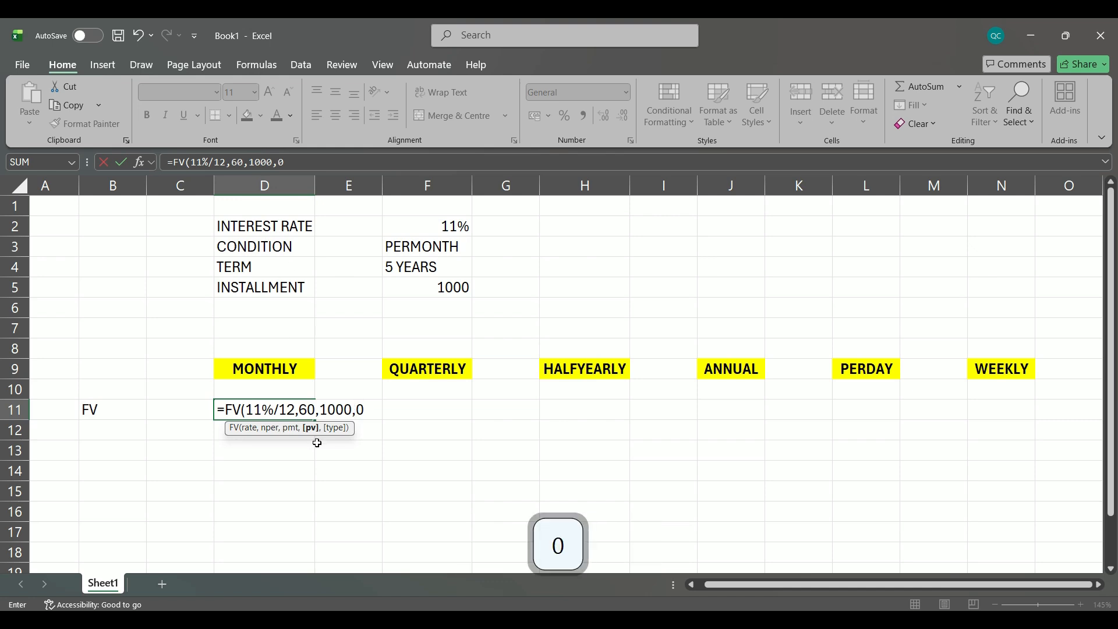
text(,)
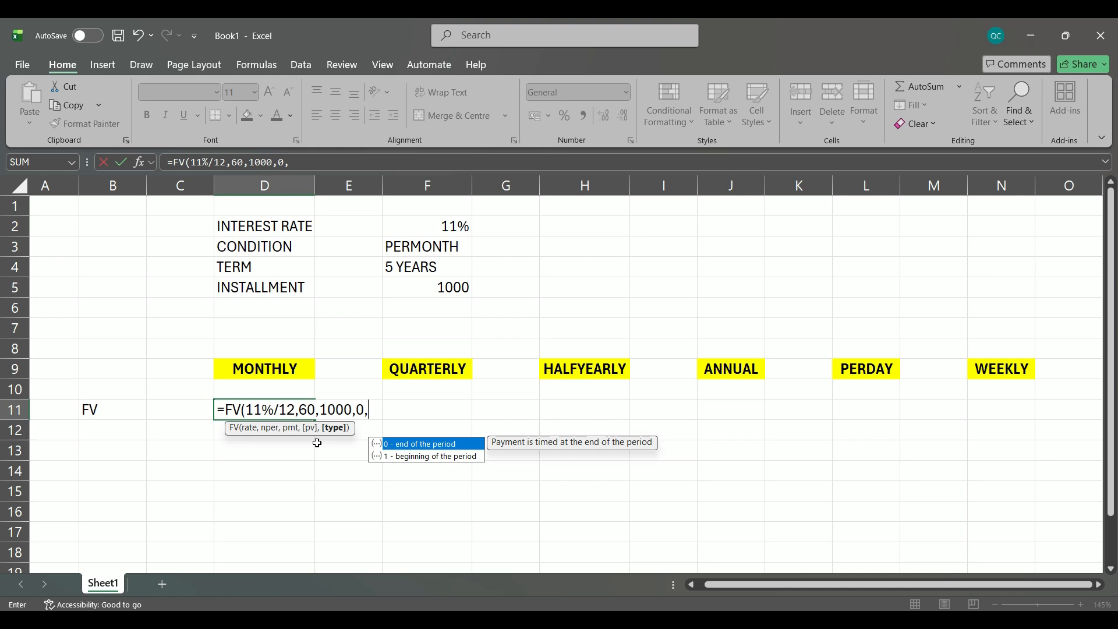
text(0))
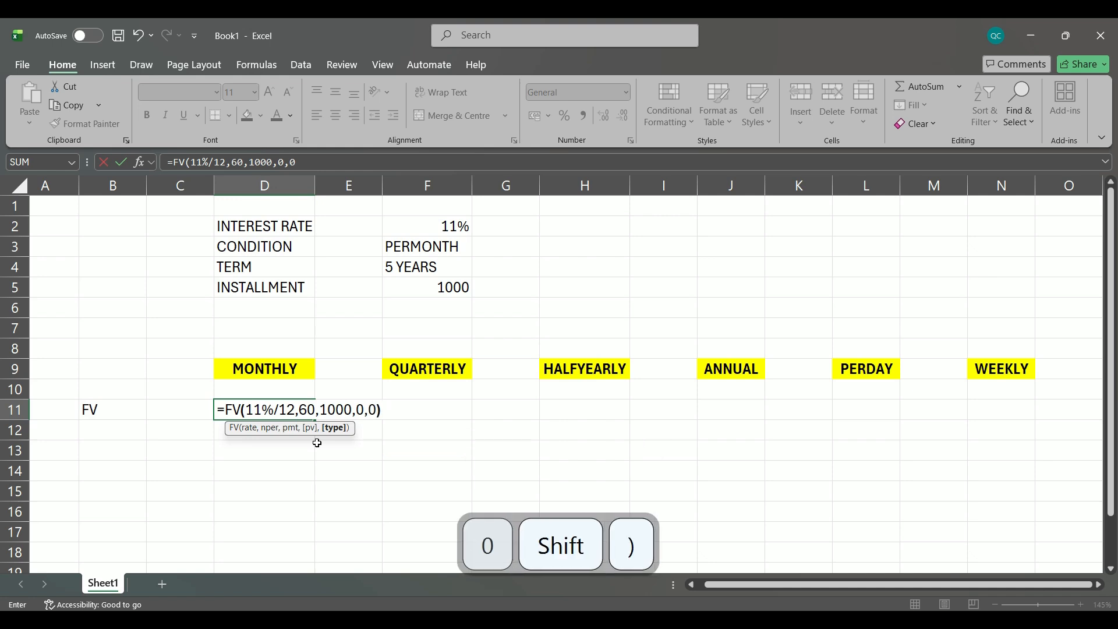
key(Return)
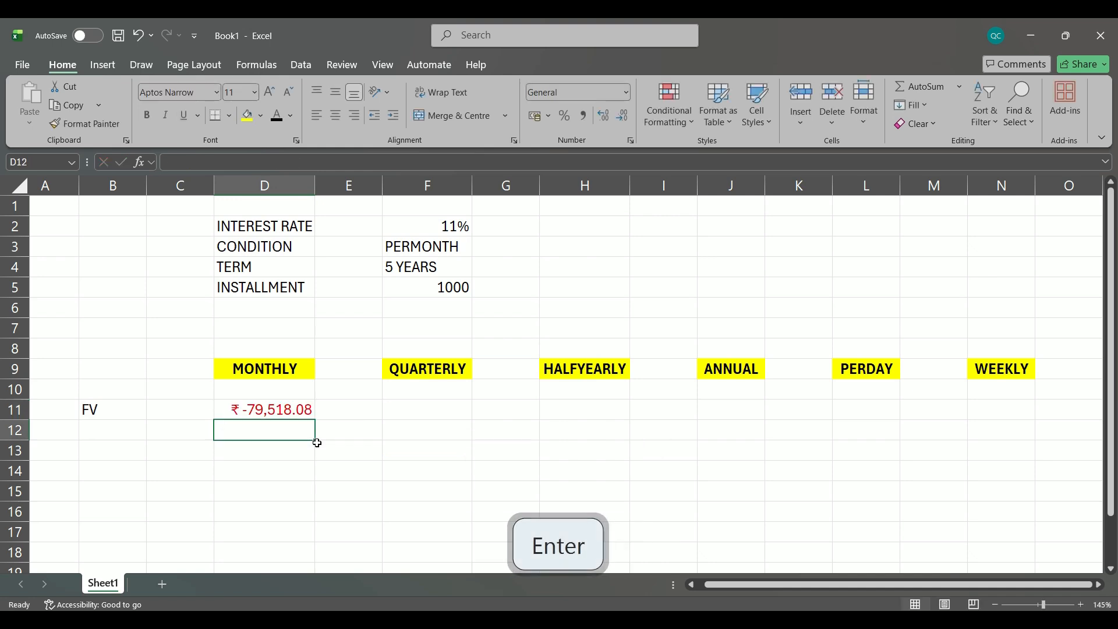
- Make the payment argument of the FV formula in D11 negative, as -1000
key(Up)
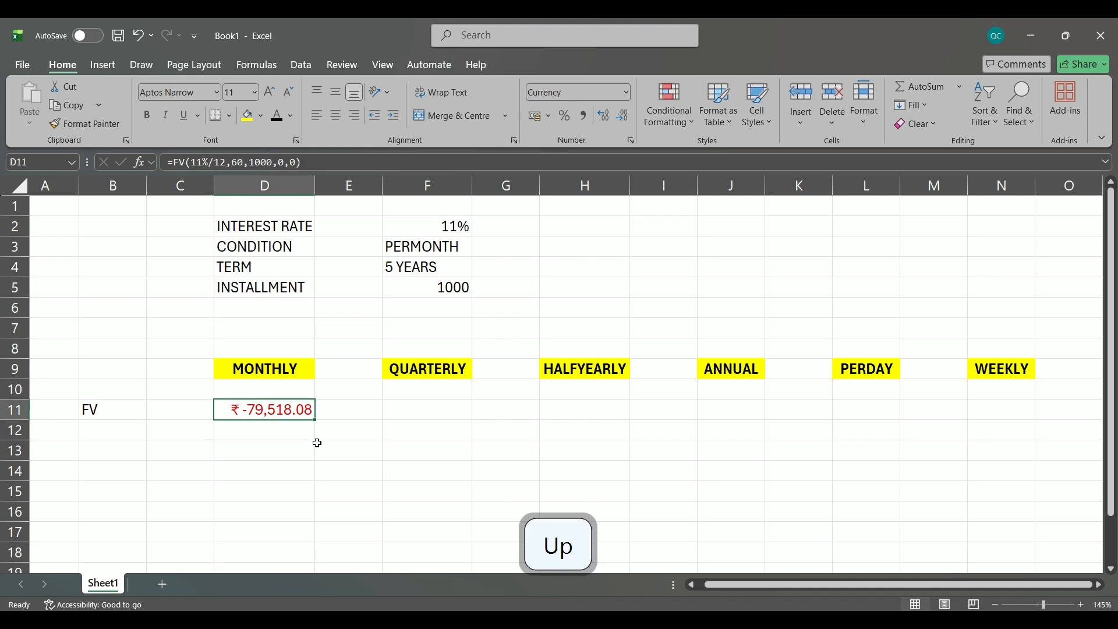
key(F2)
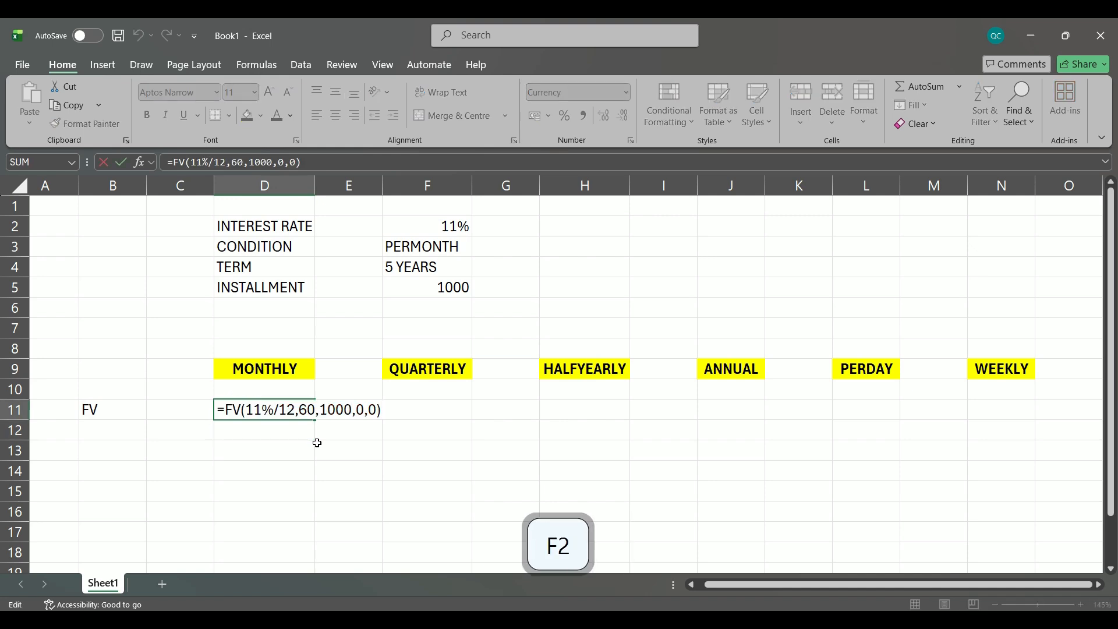
click(325, 409)
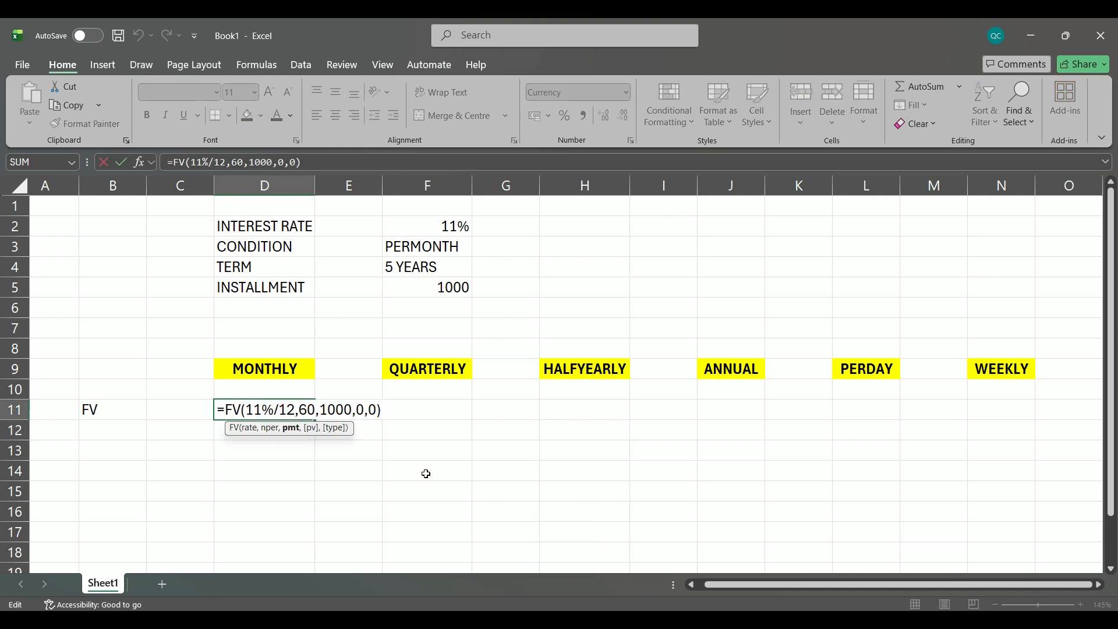
key(Left)
text(-)
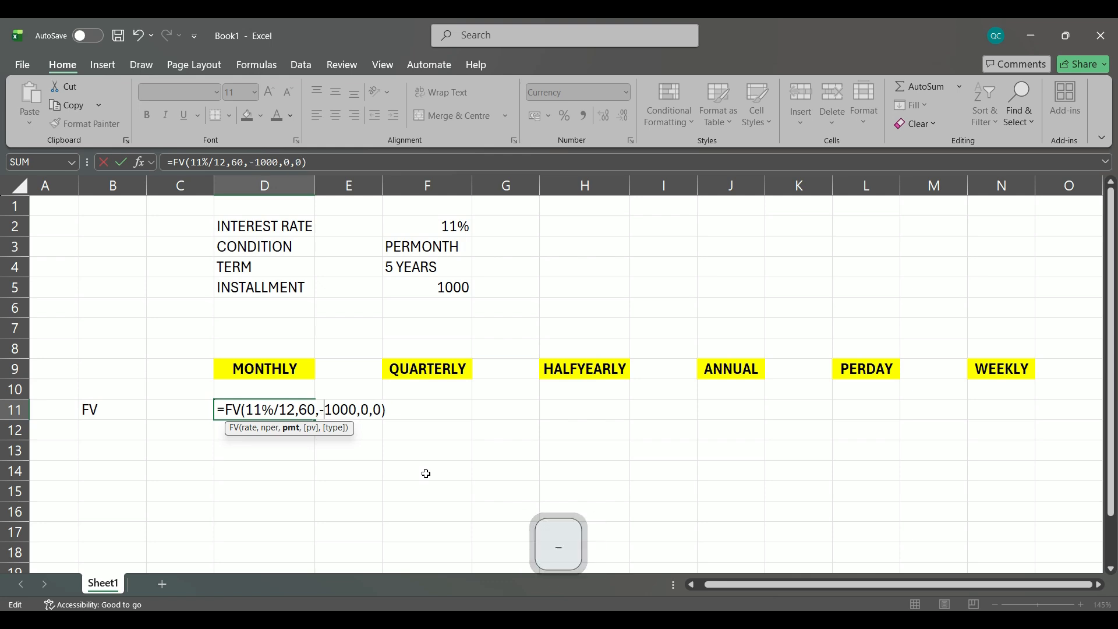
key(Return)
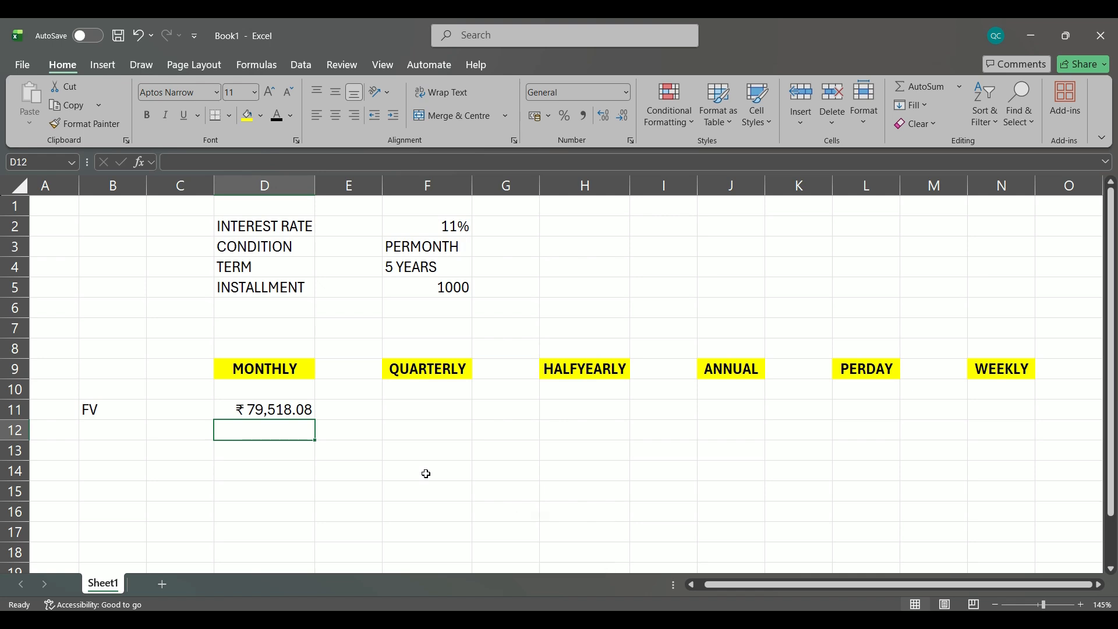
- Enter the beginning-of-period future value formula =FV(11%/12,60,-1000,0,1) in D12
text(=FV)
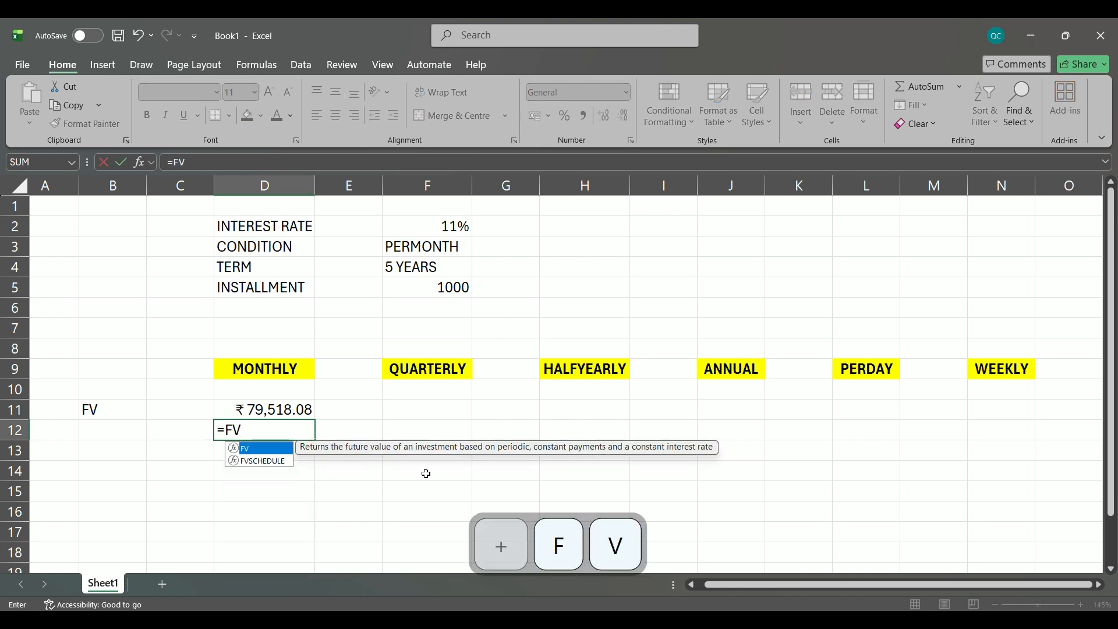
key(Tab)
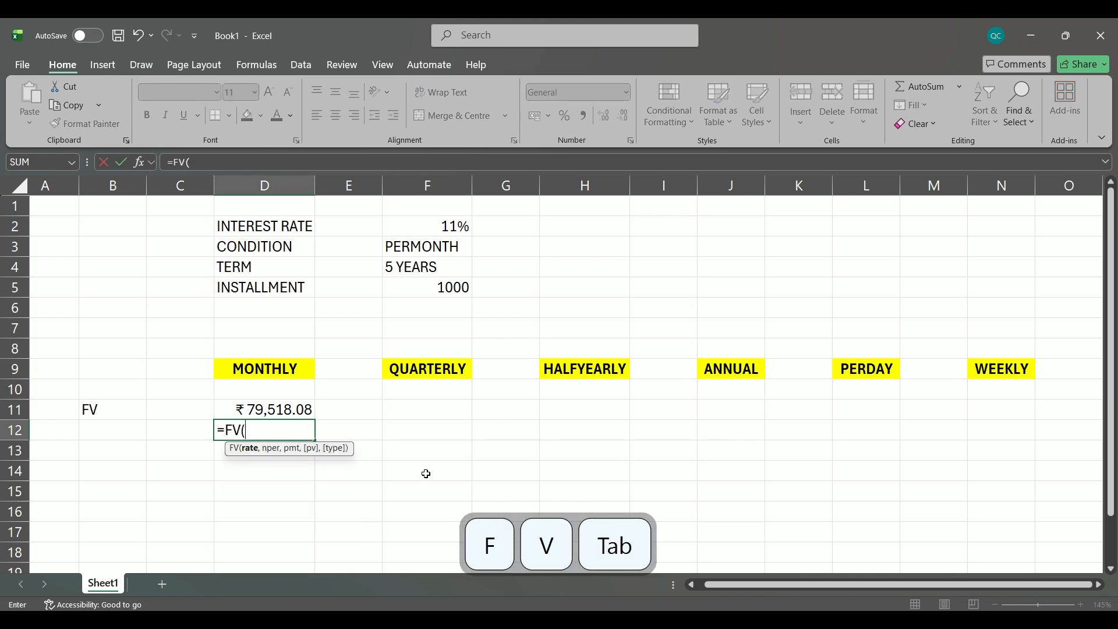
text(11)
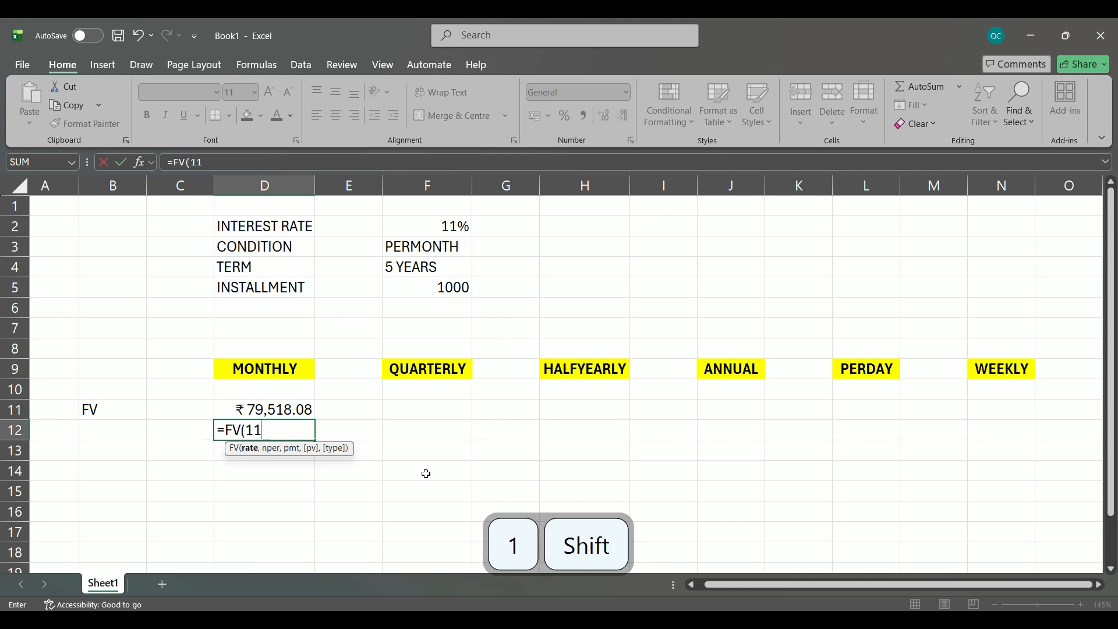
text(%/12)
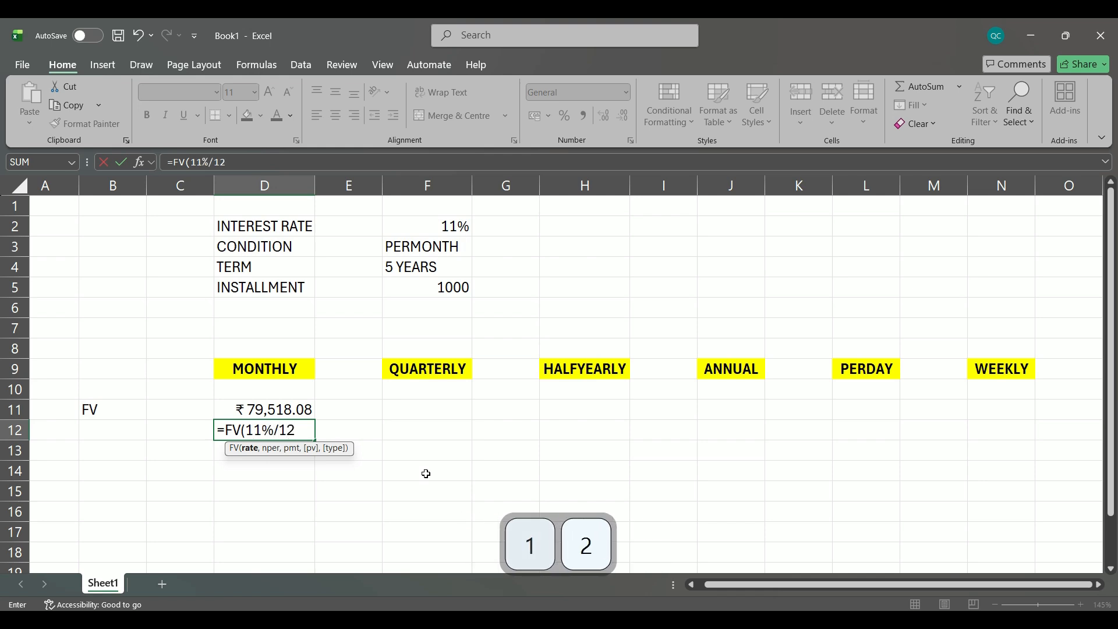
text(,)
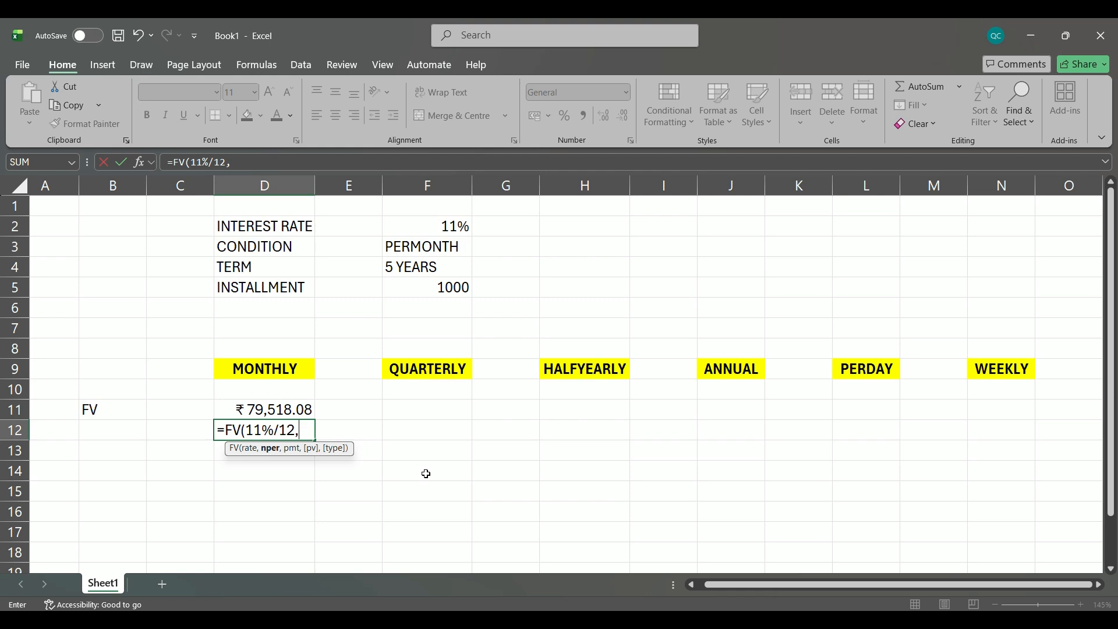
text(60)
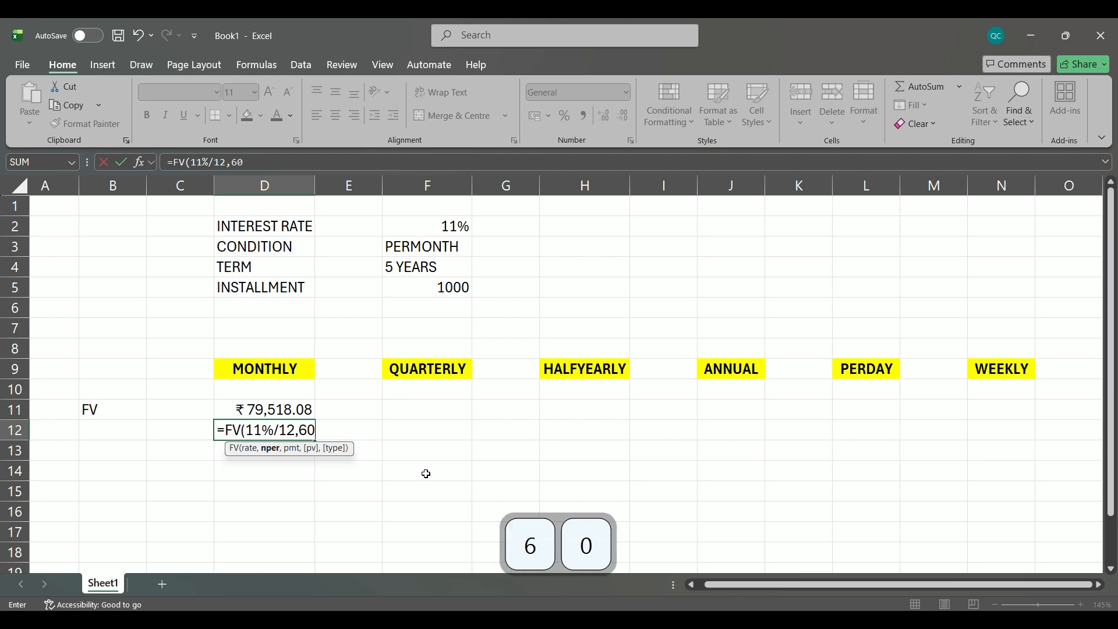
text(,)
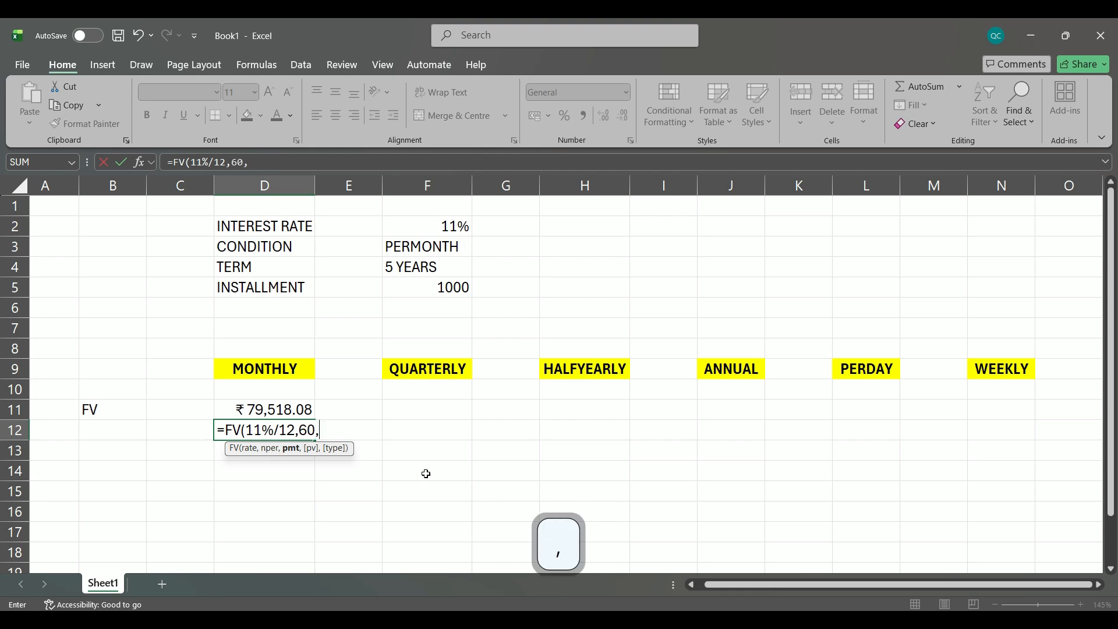
text(-1000)
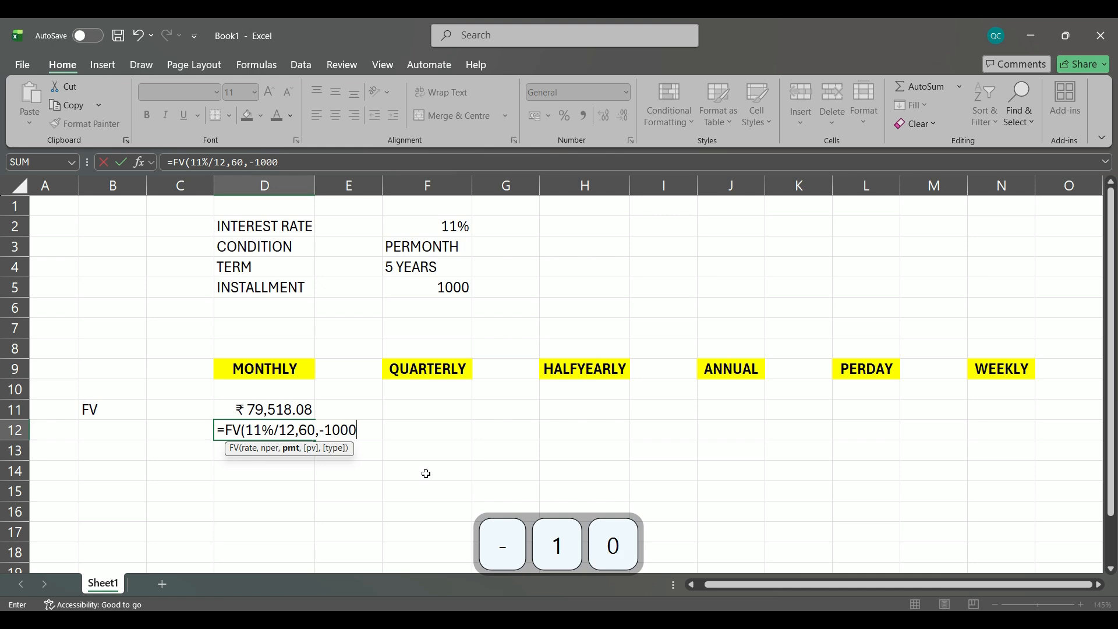
text(,)
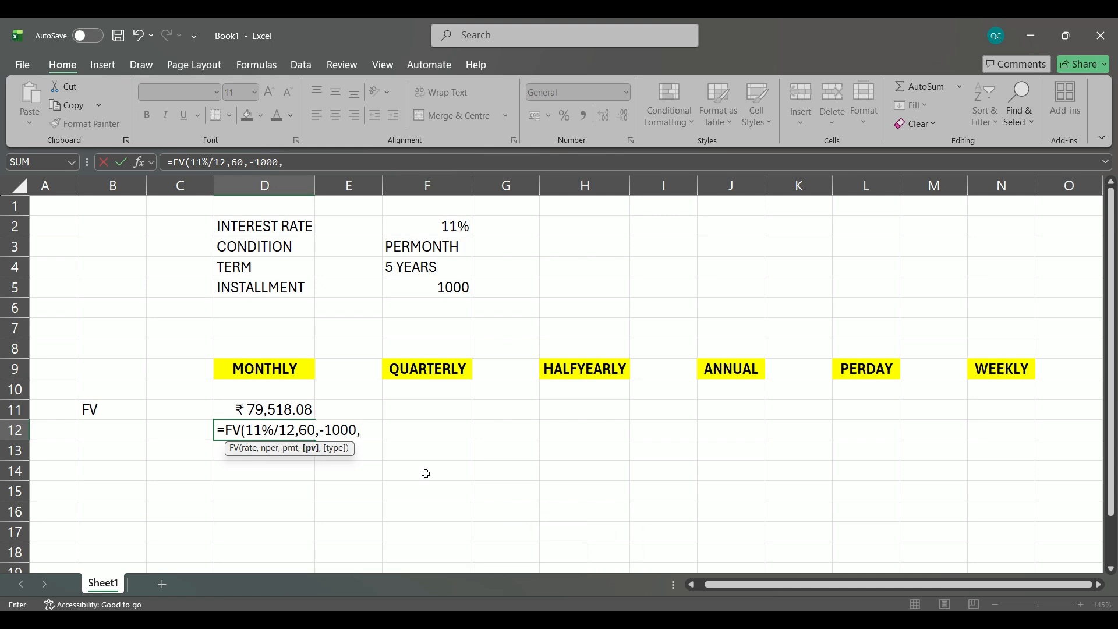
text(0)
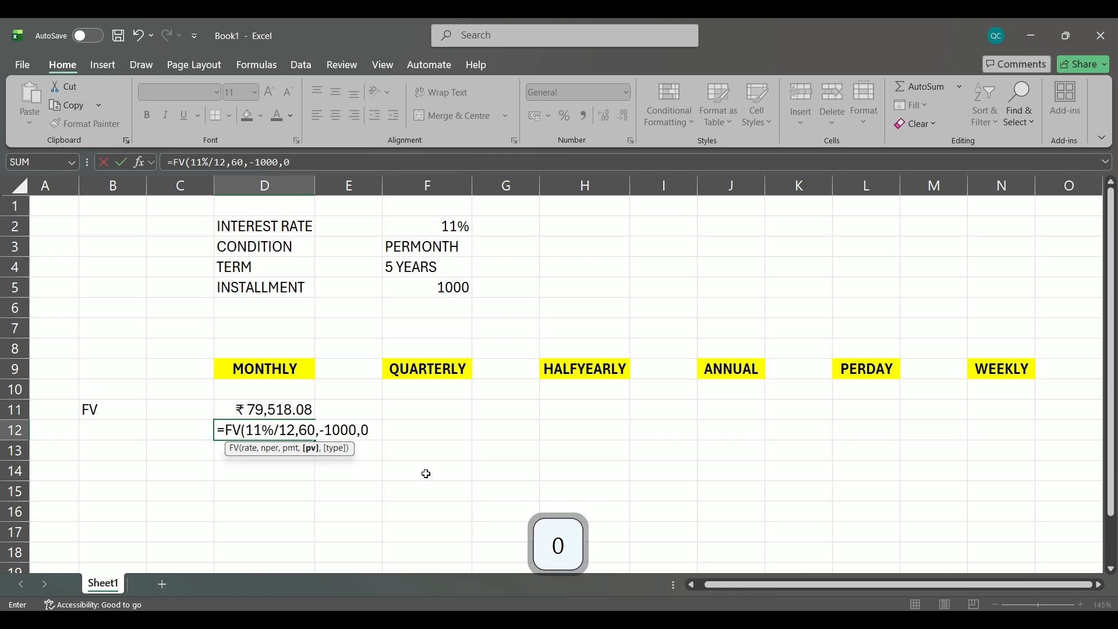
text(,)
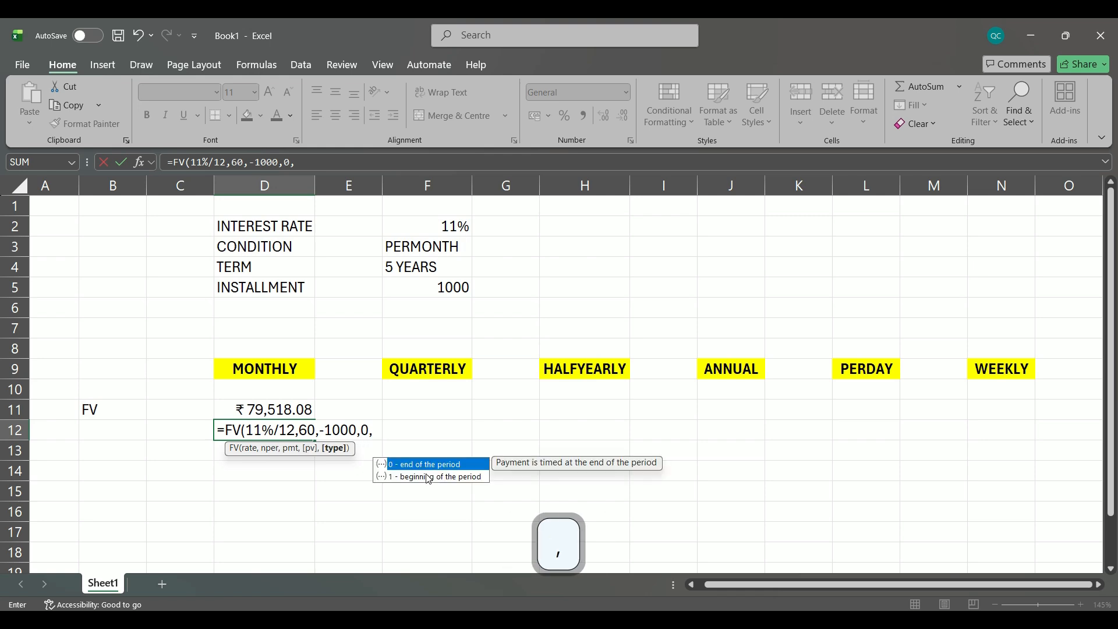
text(1))
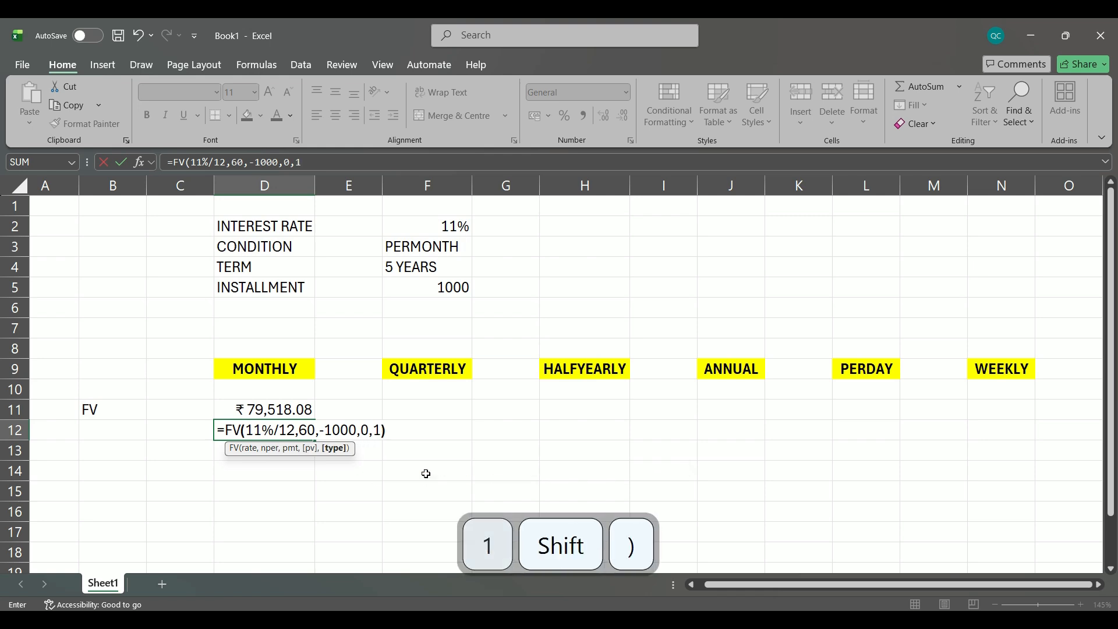
key(Return)
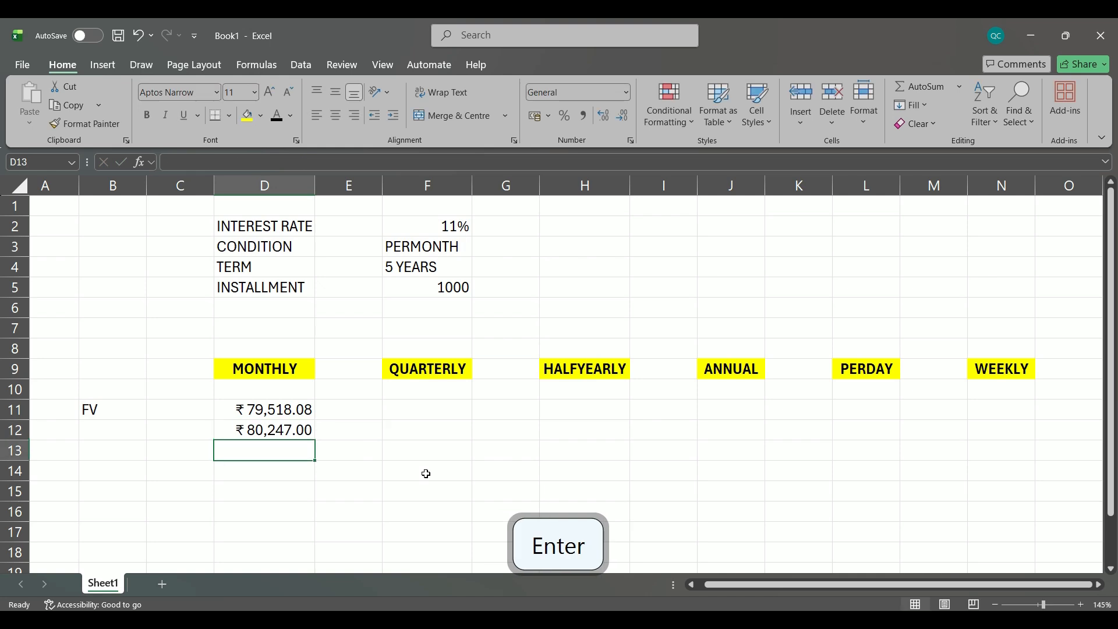
text(=V)
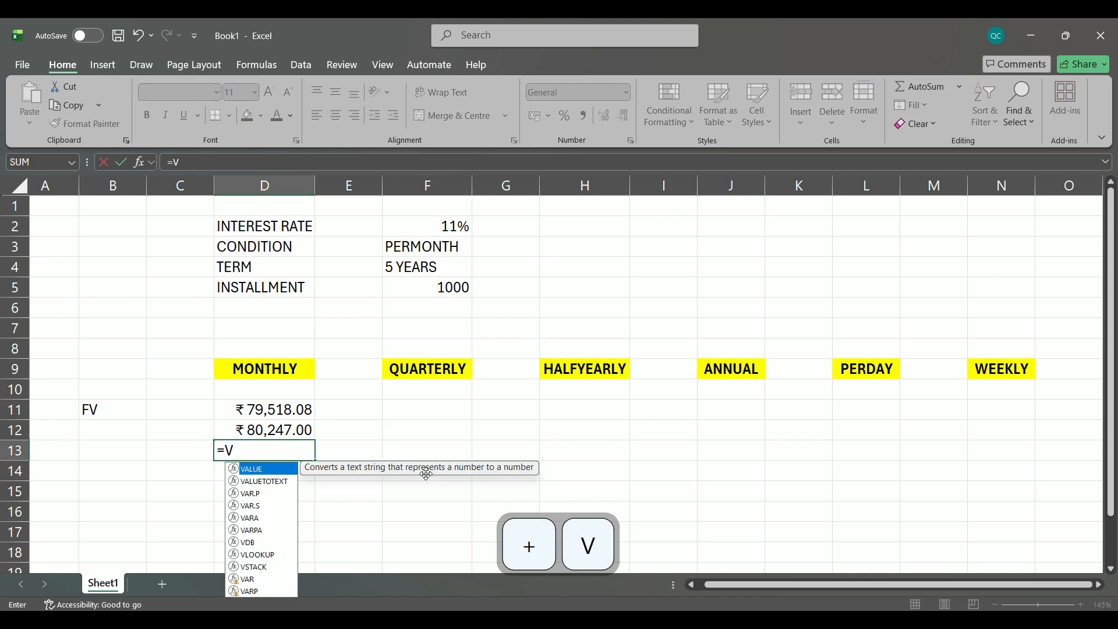
key(Tab)
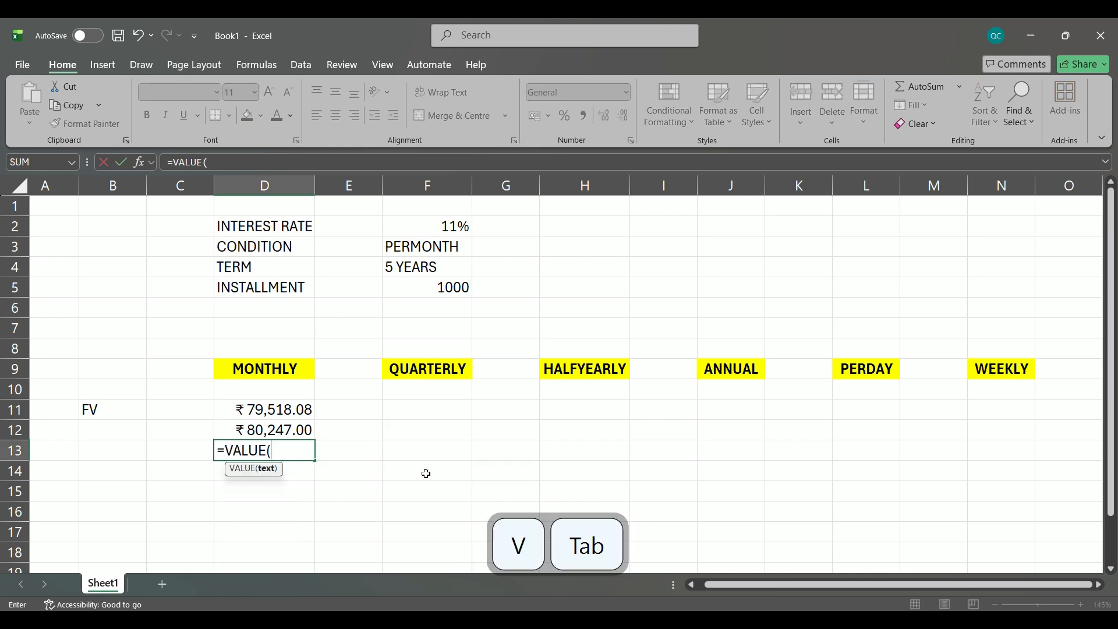
key(BackSpace)
key(BackSpace)
key(BackSpace)
key(BackSpace)
key(BackSpace)
key(BackSpace)
- Enter the monthly formula =FV(11%/12,60,-1000) in D13, leaving out the optional present value and type arguments
text(F)
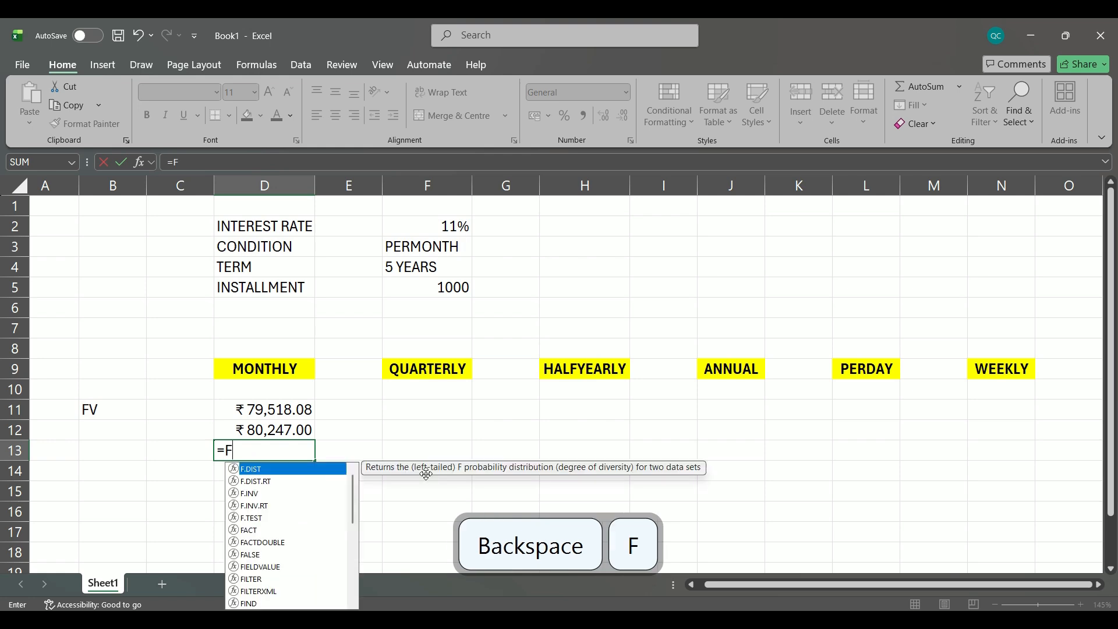
text(V)
key(Tab)
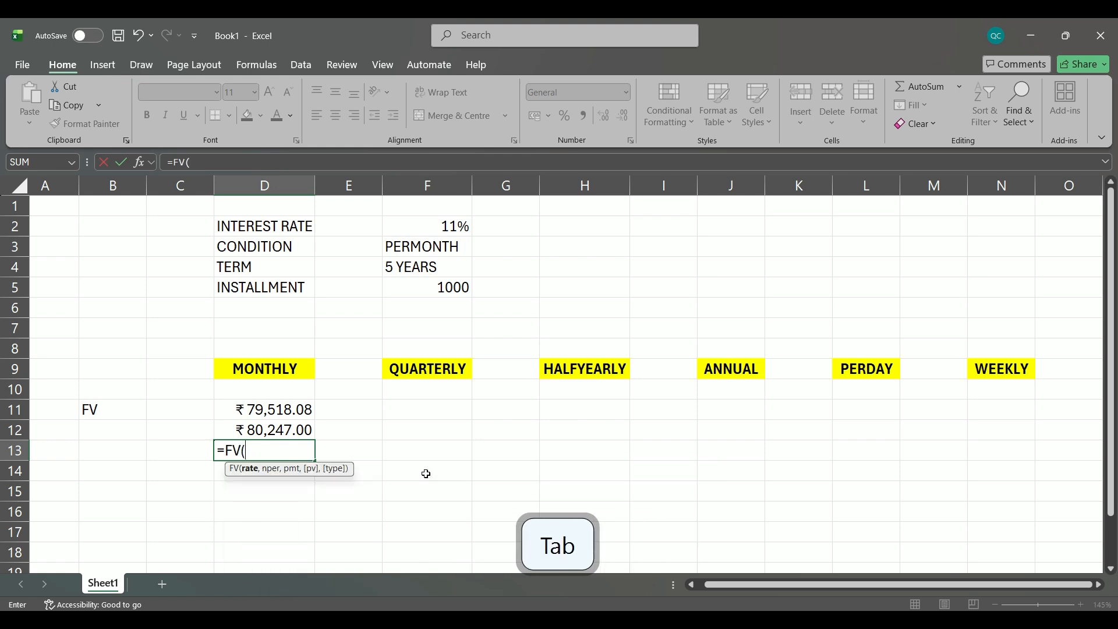
text(11%/)
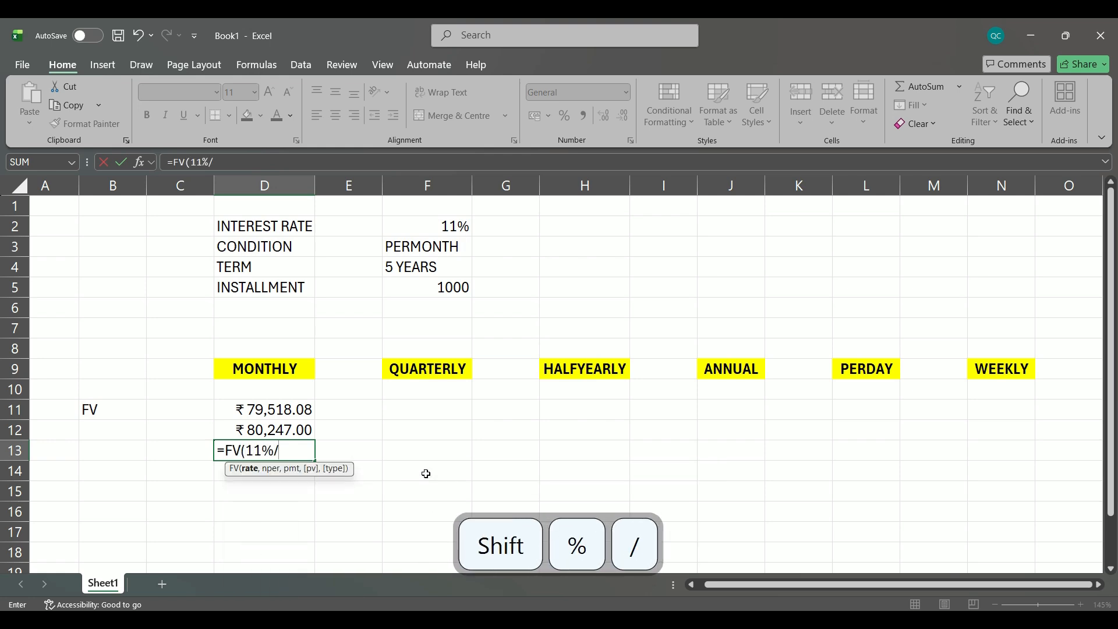
text(12,)
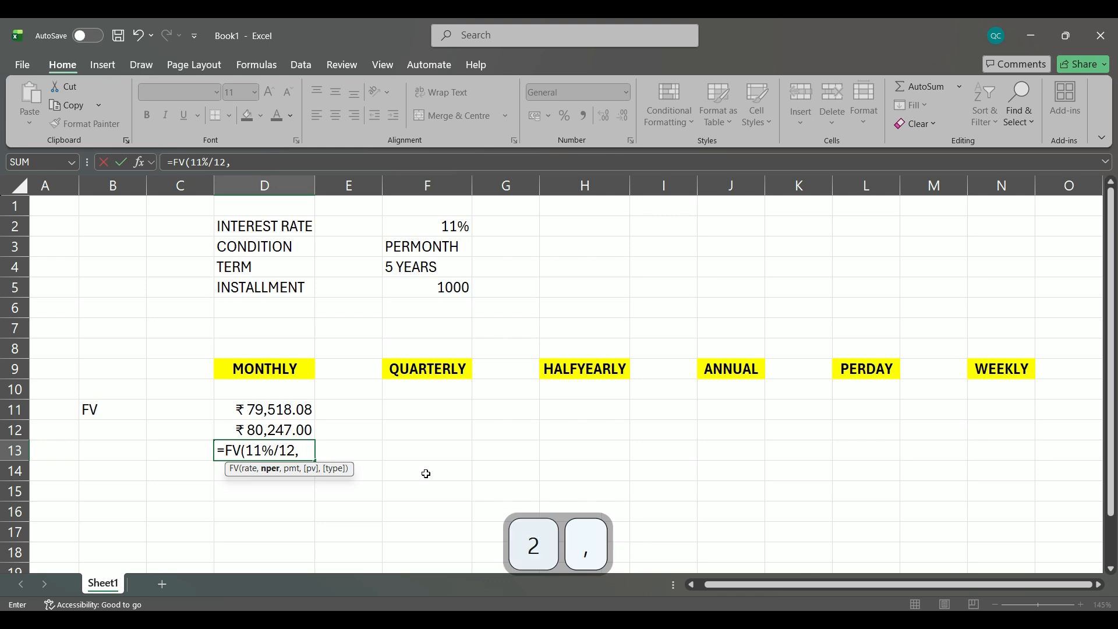
text(60,)
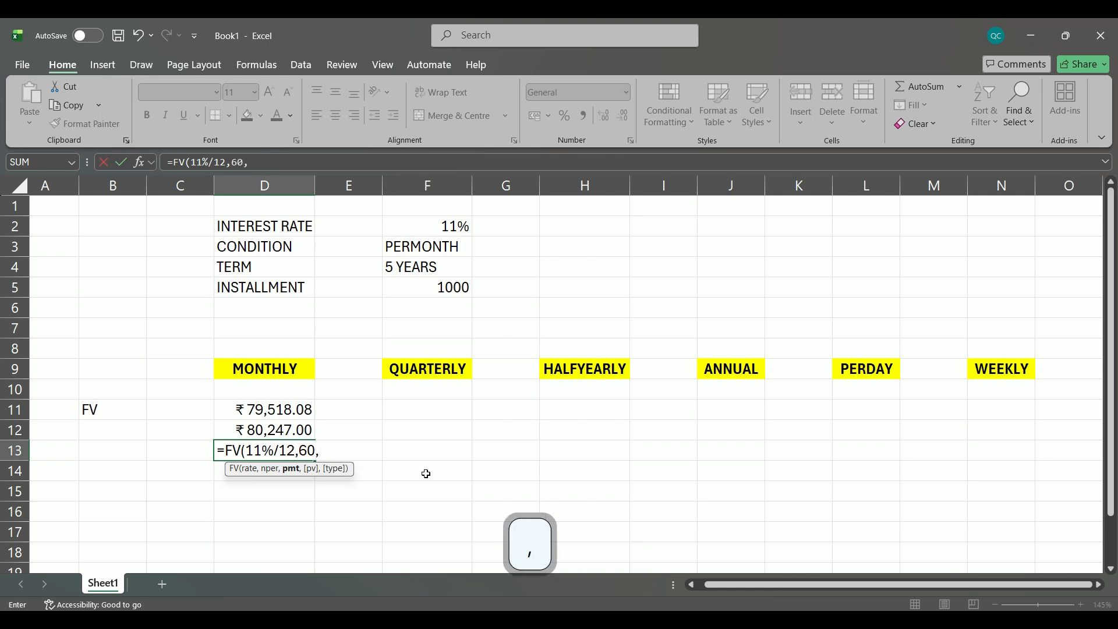
text(1000)
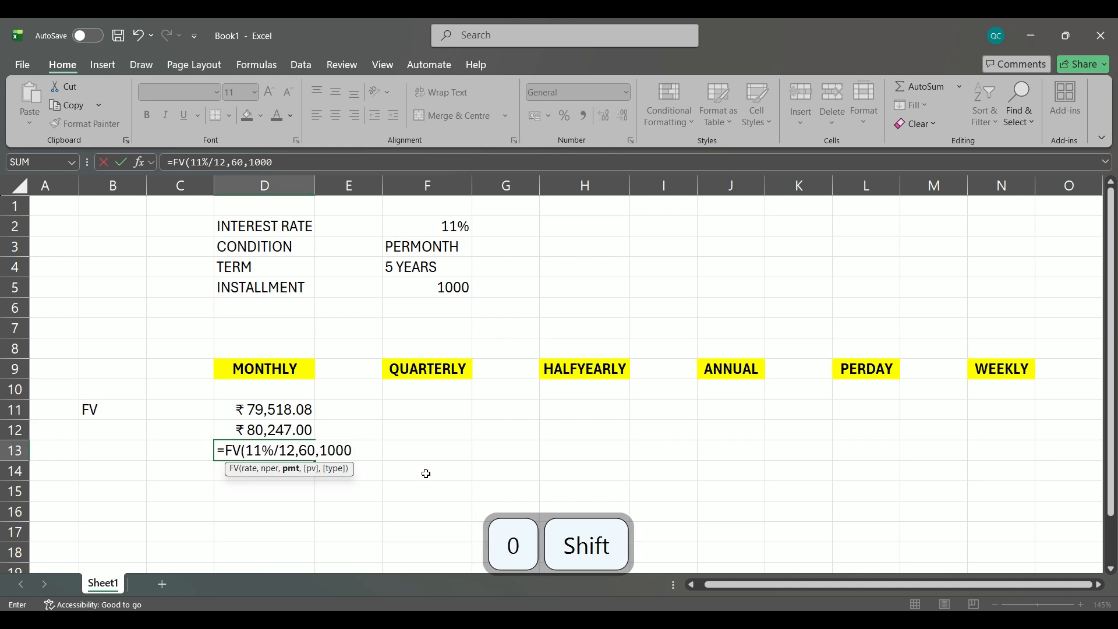
key(BackSpace)
key(BackSpace)
key(BackSpace)
key(BackSpace)
text(-1)
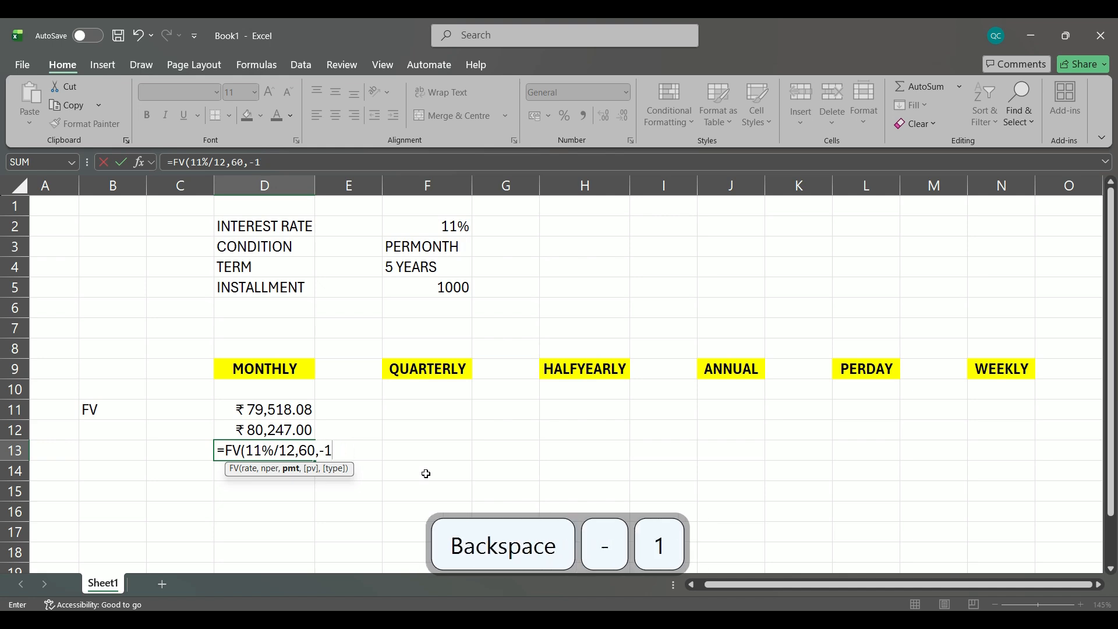
text(000))
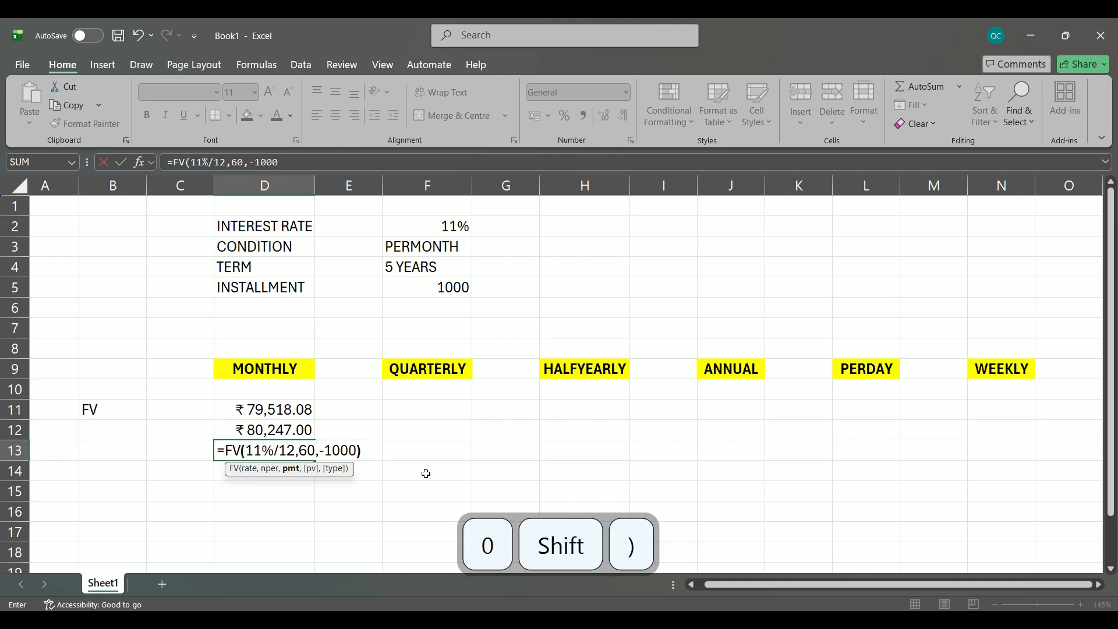
key(Return)
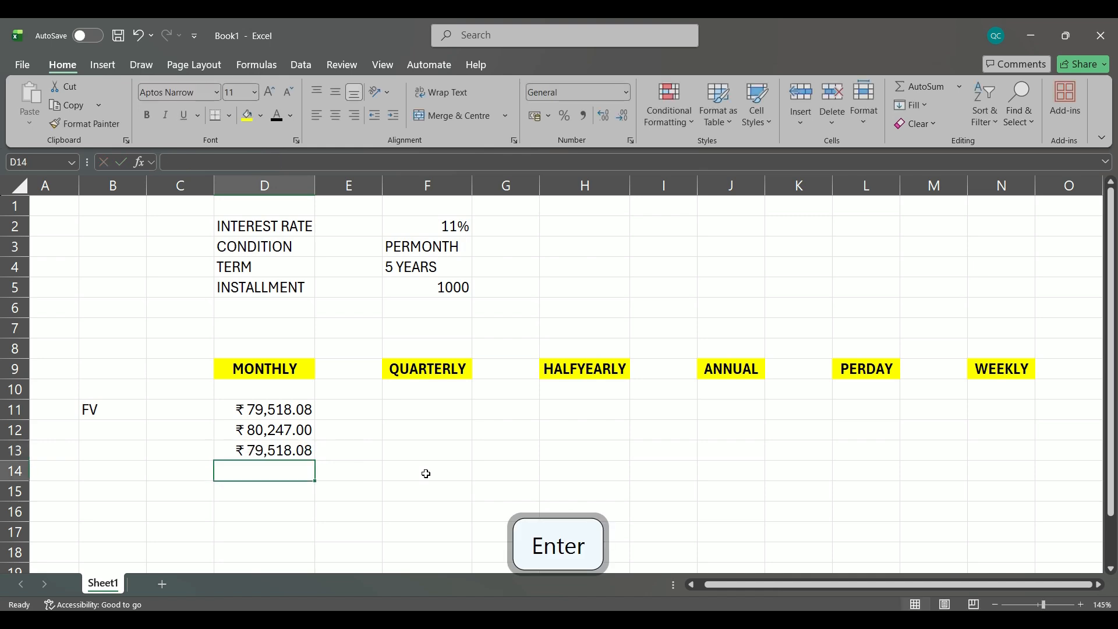
- Compare the FV formulas in D11 and D13 by examining their arguments
click(286, 412)
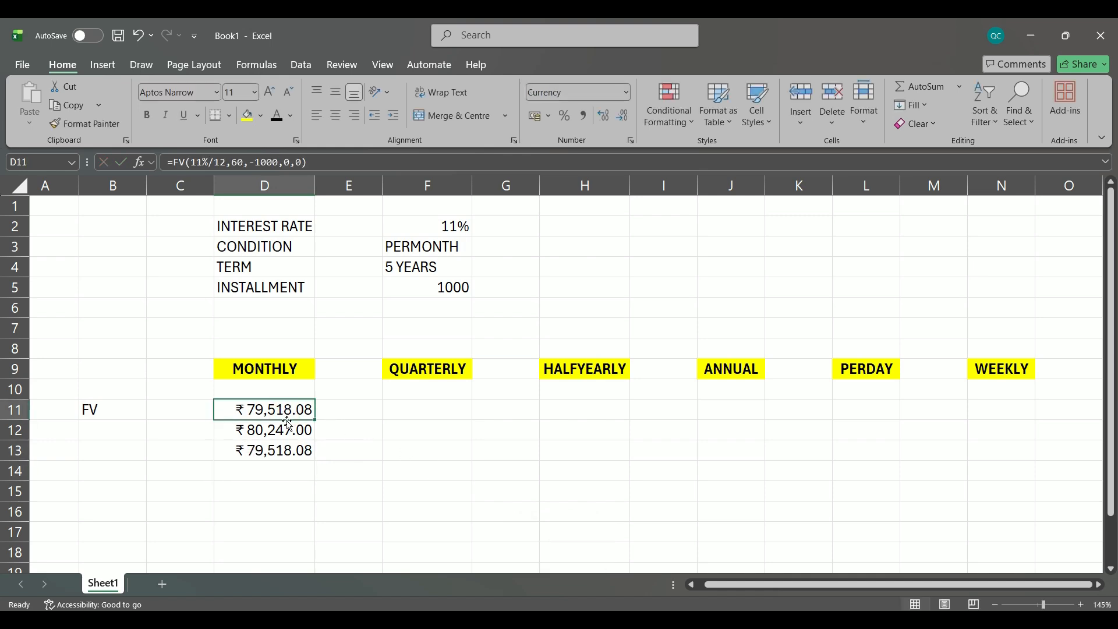
click(288, 452)
key(F2)
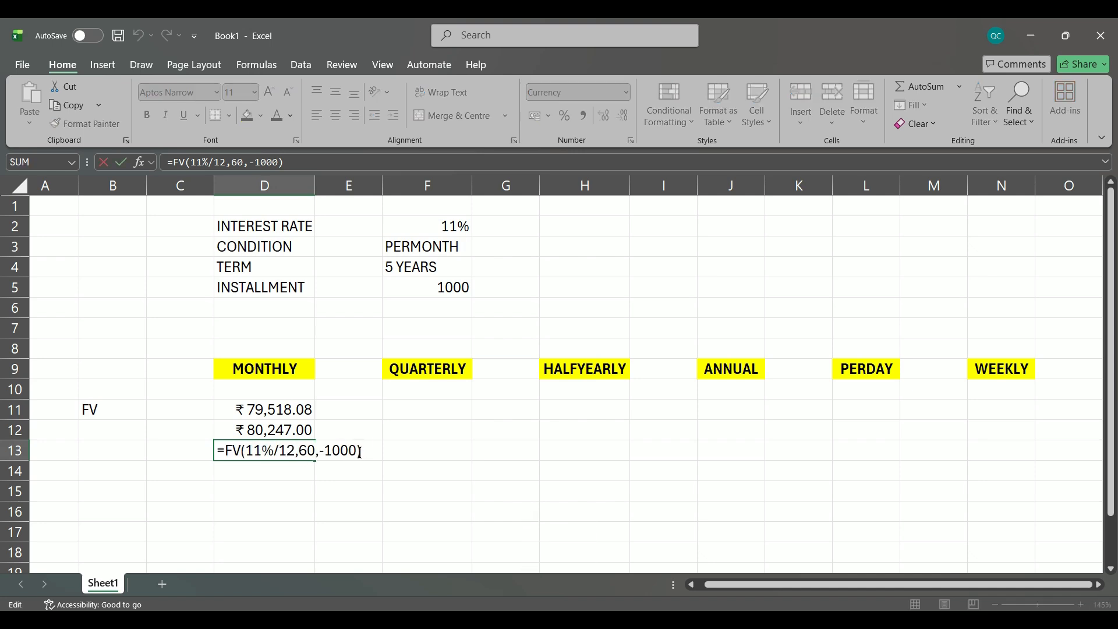
click(281, 409)
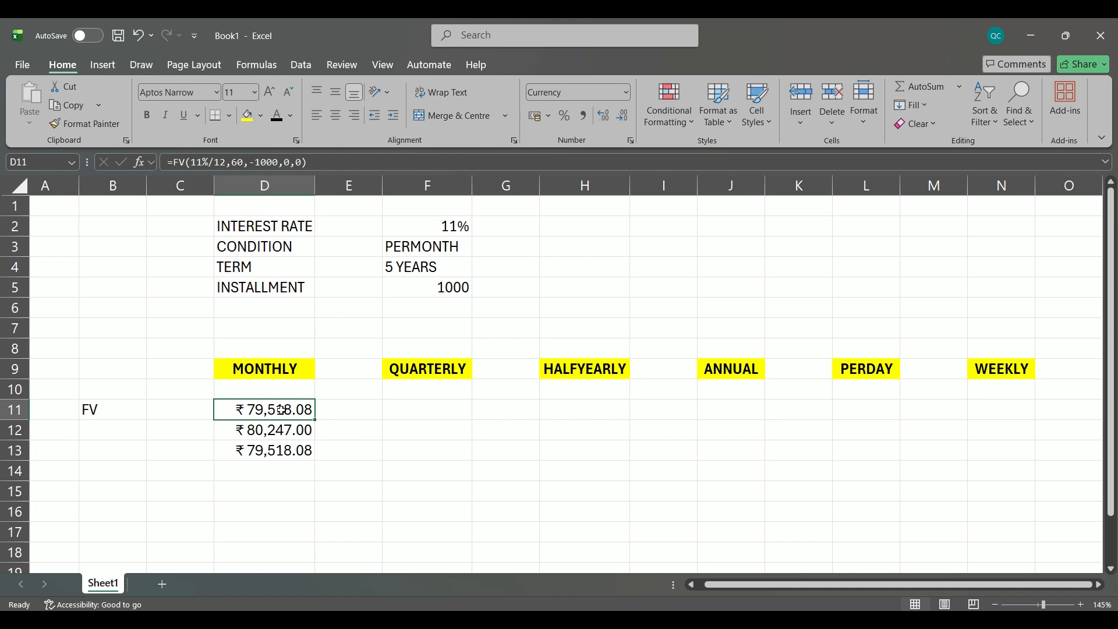
key(F2)
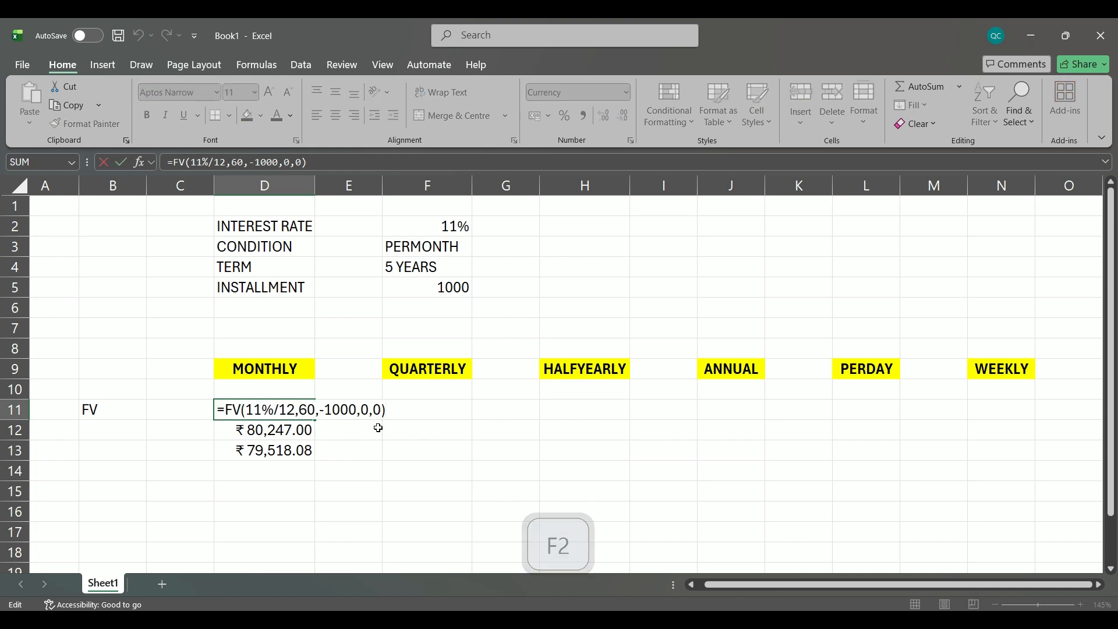
key(Return)
key(Return)
key(Return)
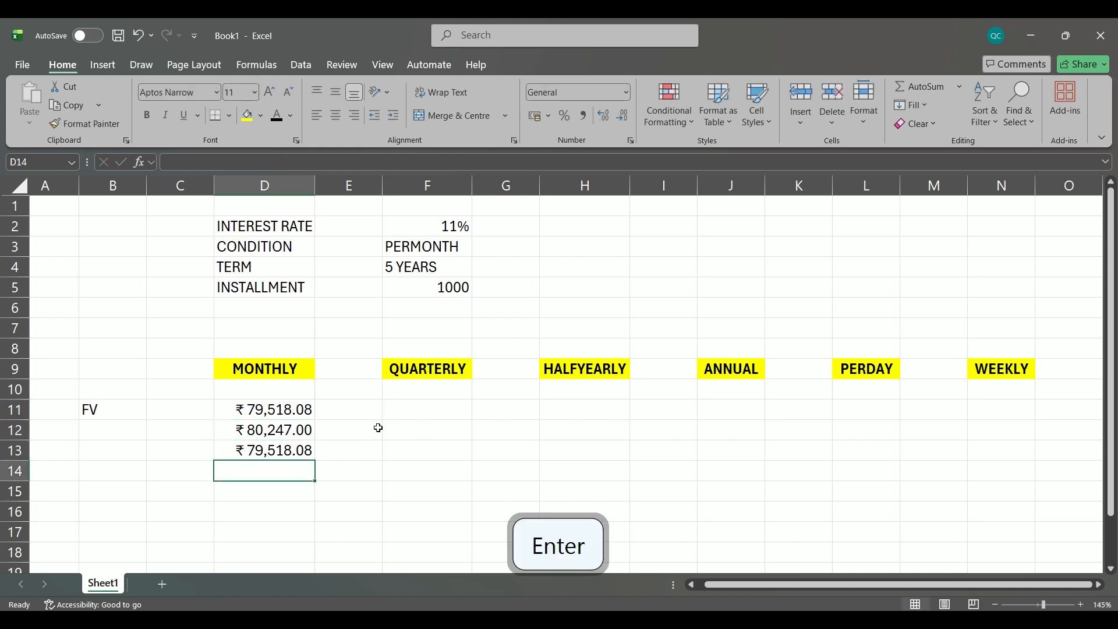
- Enter the monthly future value formula with an initial deposit, =FV(11%/12,60,-1000,-500000,0), in D15
key(Down)
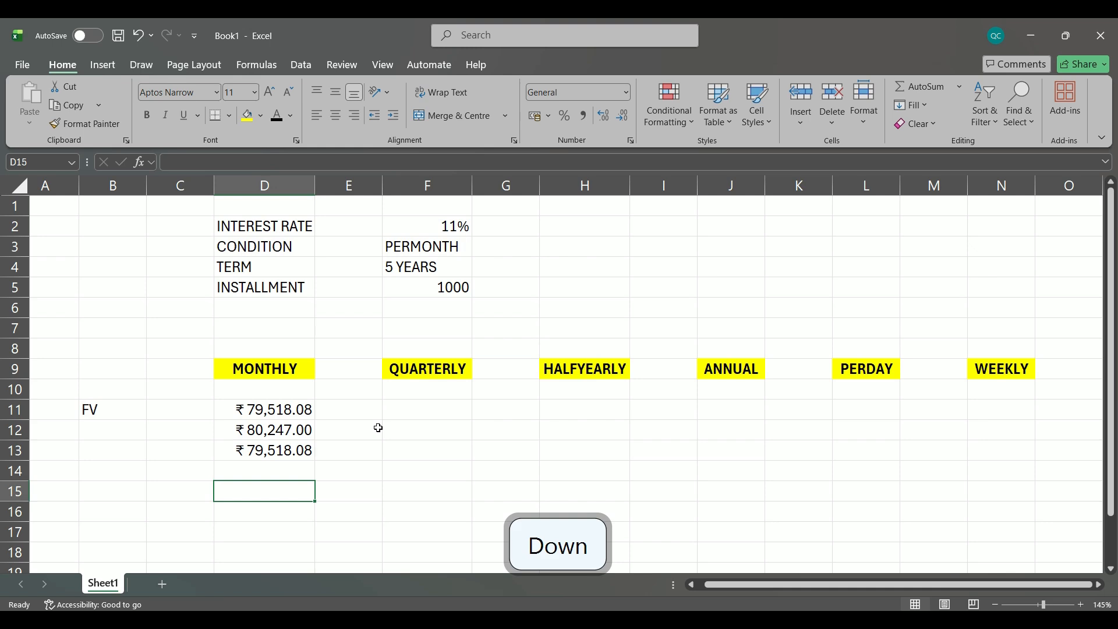
text(=FV)
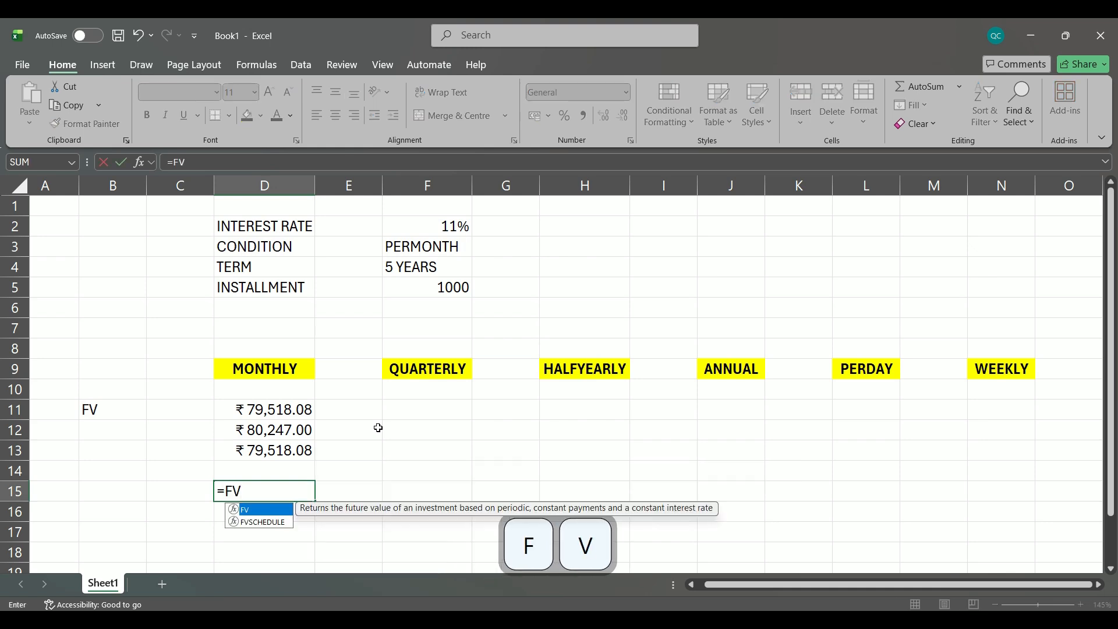
key(Tab)
text(11)
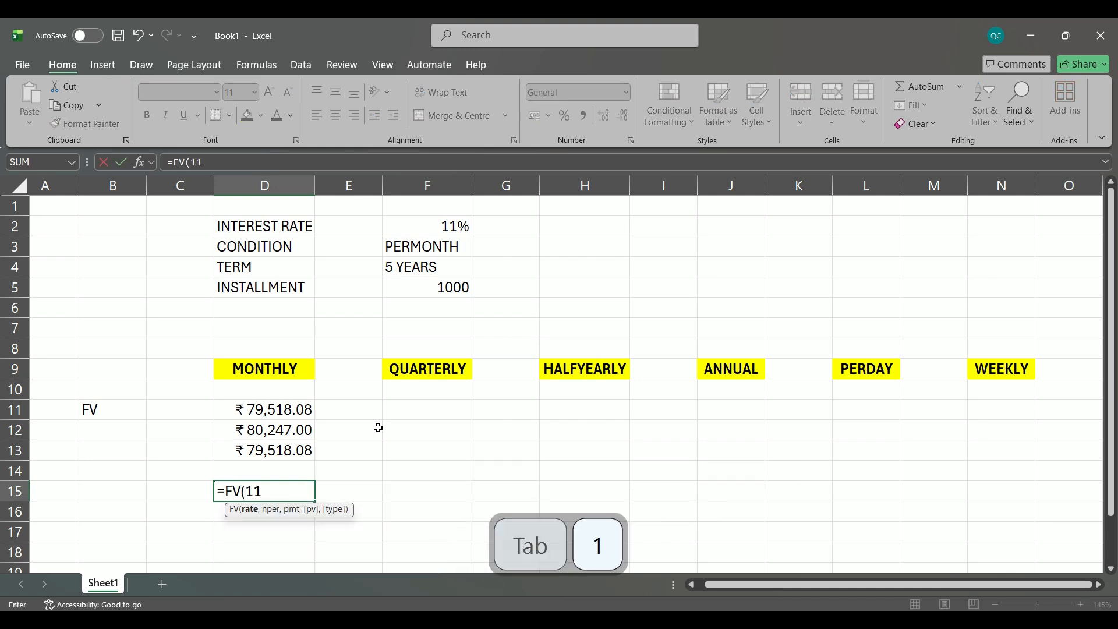
text(%/)
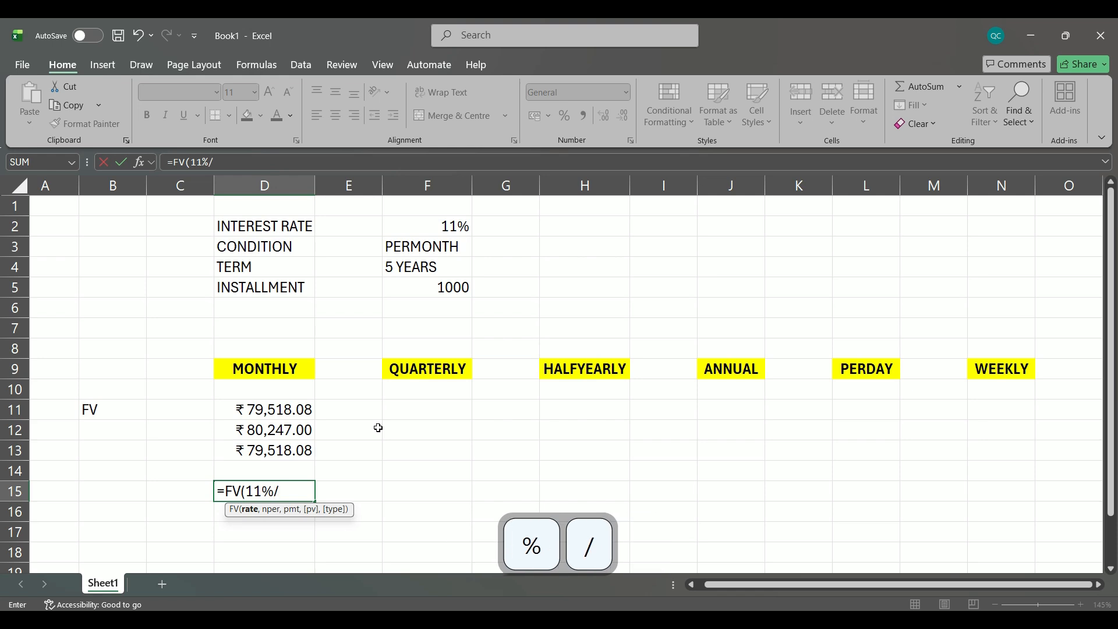
text(12,)
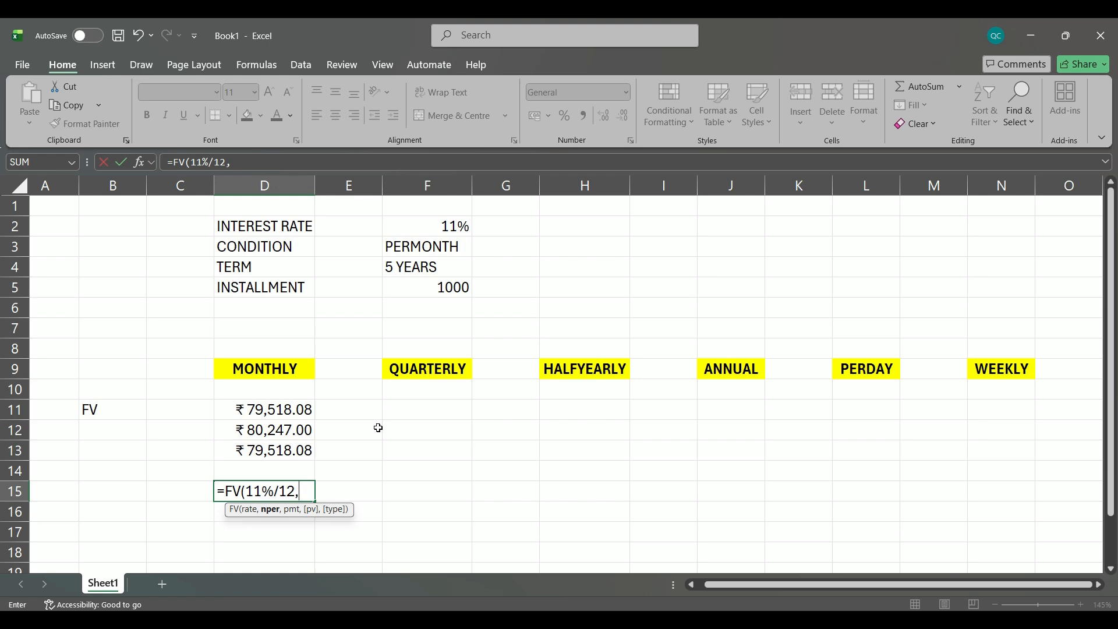
text(60,-1000,)
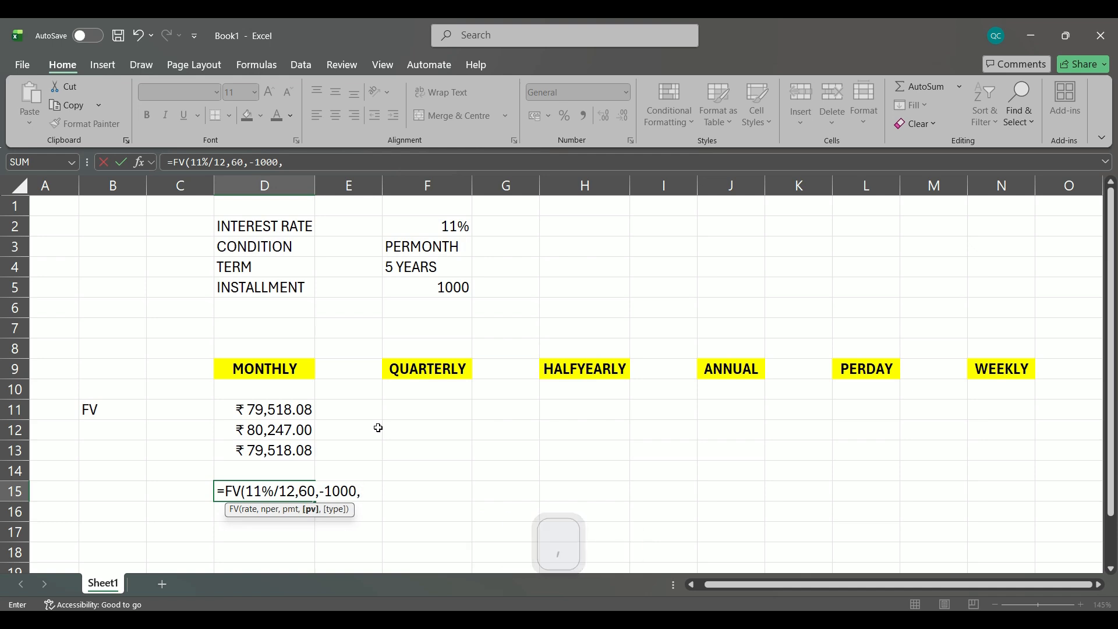
text(-500000)
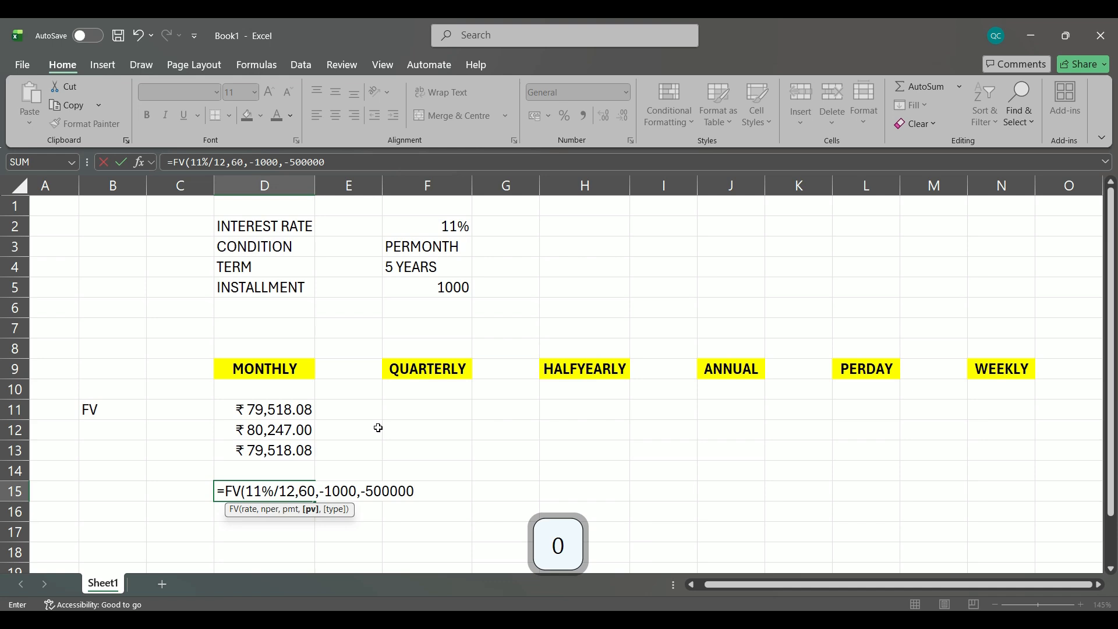
text(,)
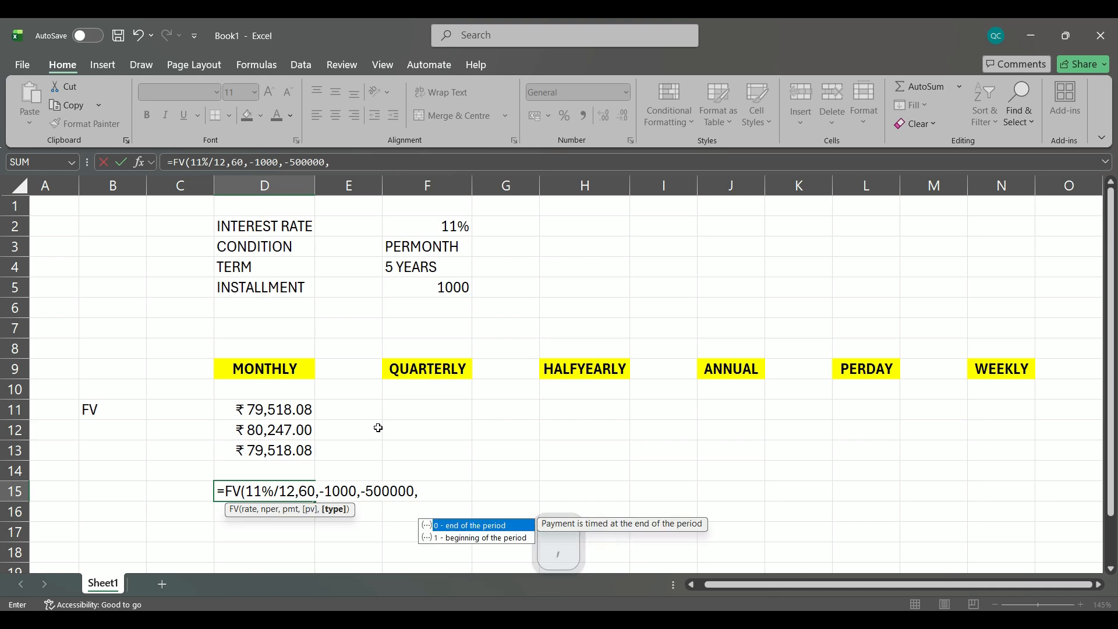
text(0)
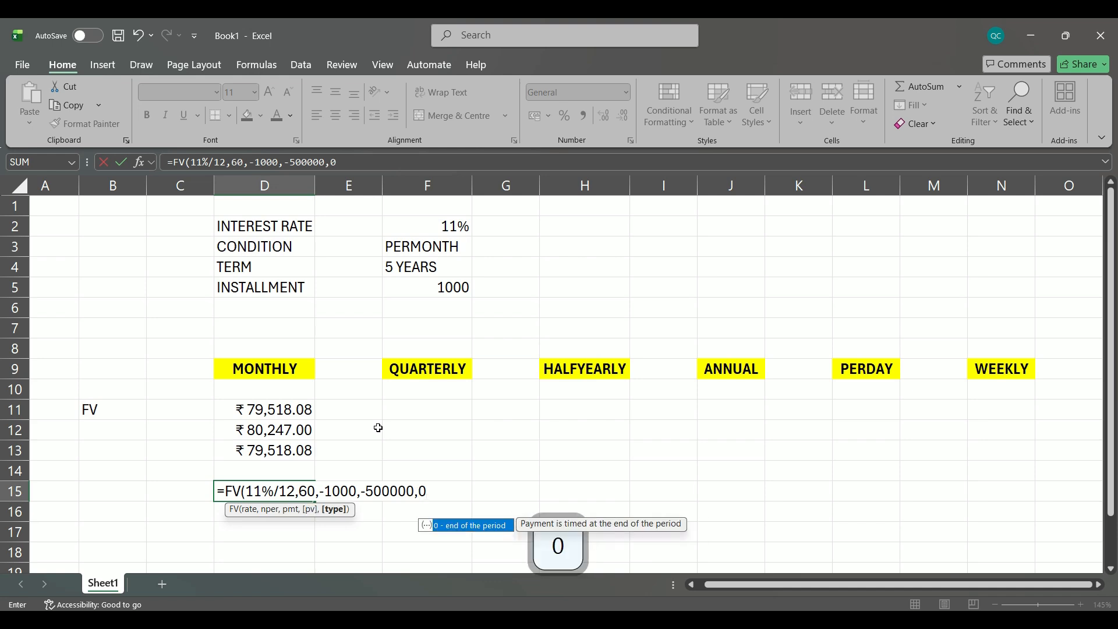
text())
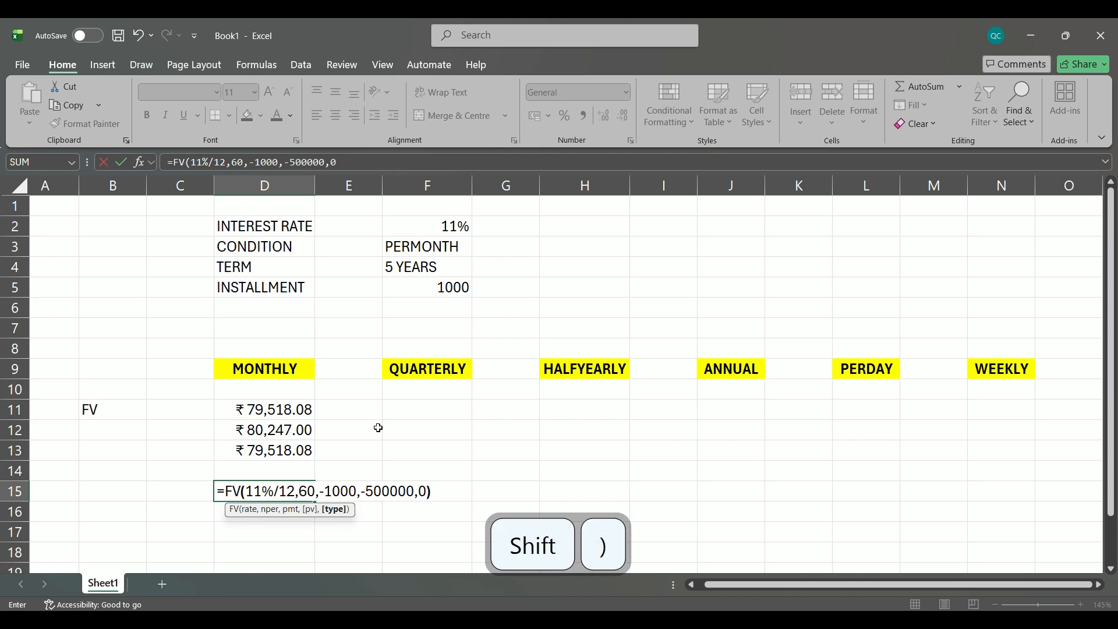
key(Return)
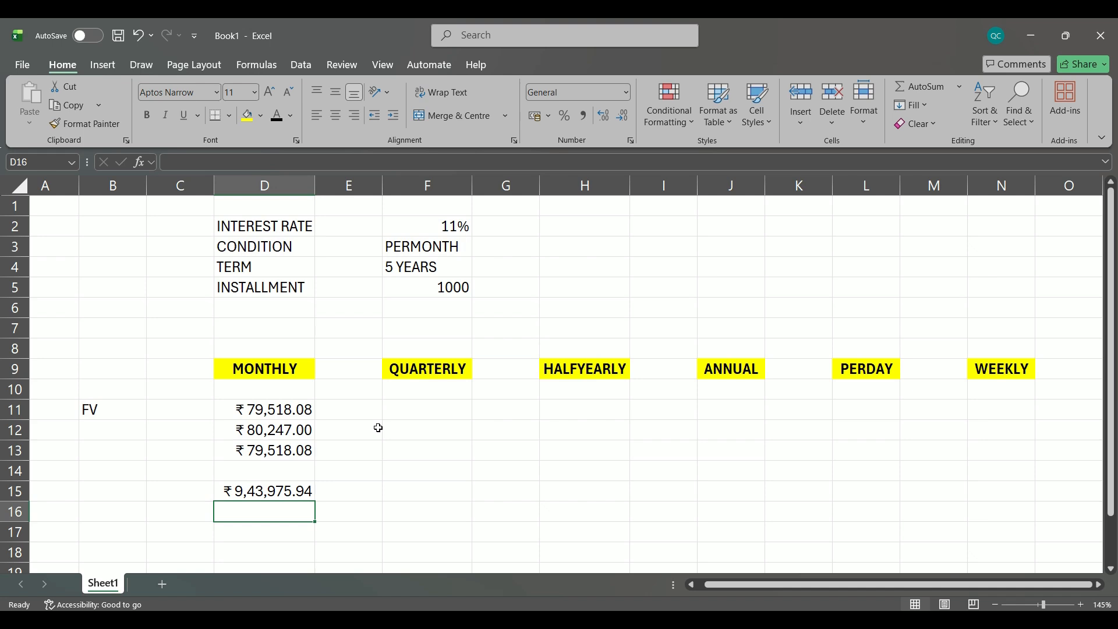
- Enter the quarterly end-of-period future value formula =FV(11%/4,20,-1000,0,0) in F11
click(416, 415)
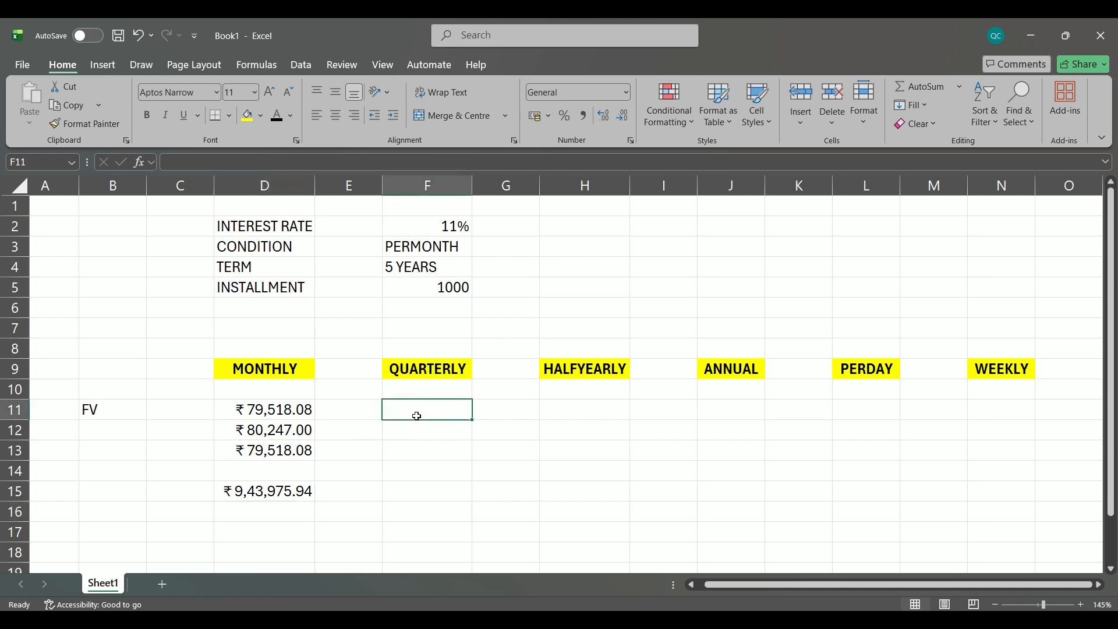
text(=)
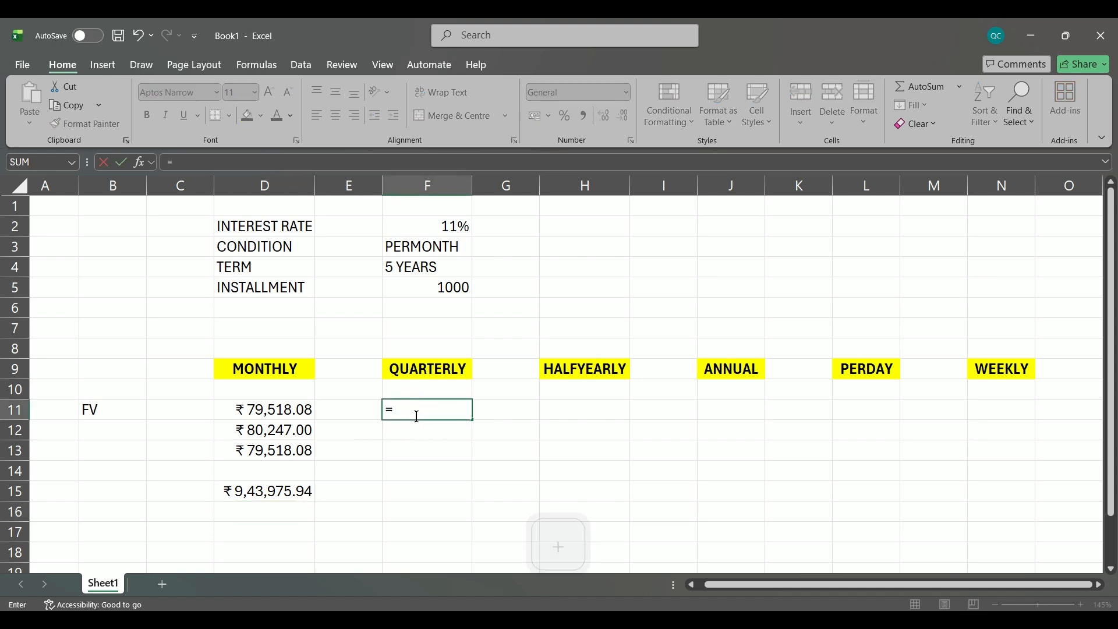
text(FV)
key(Tab)
text(1)
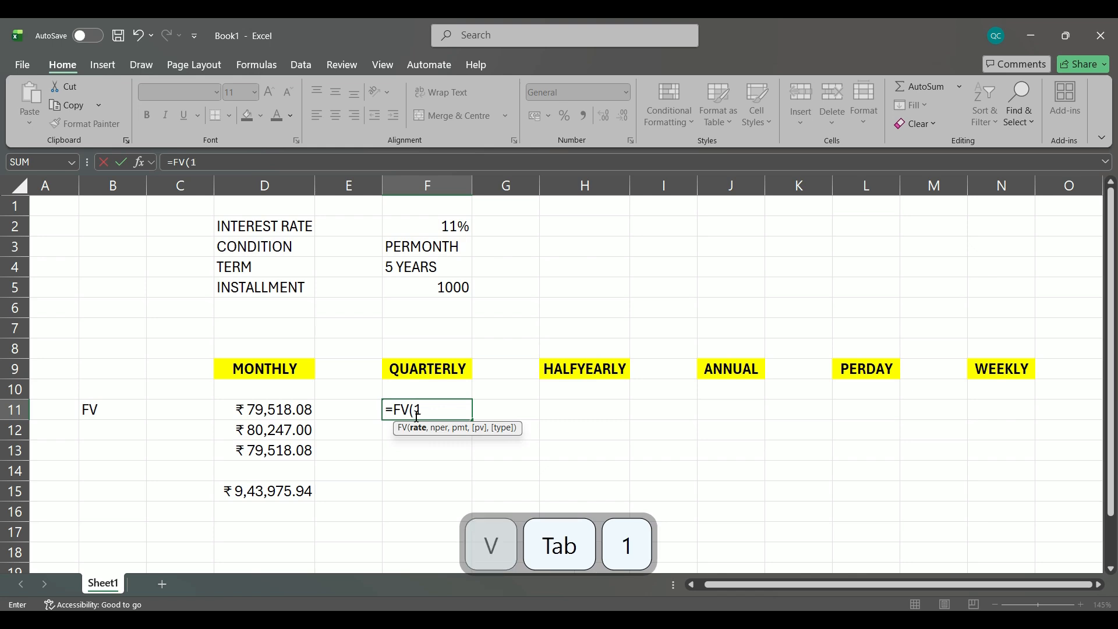
text(1%/)
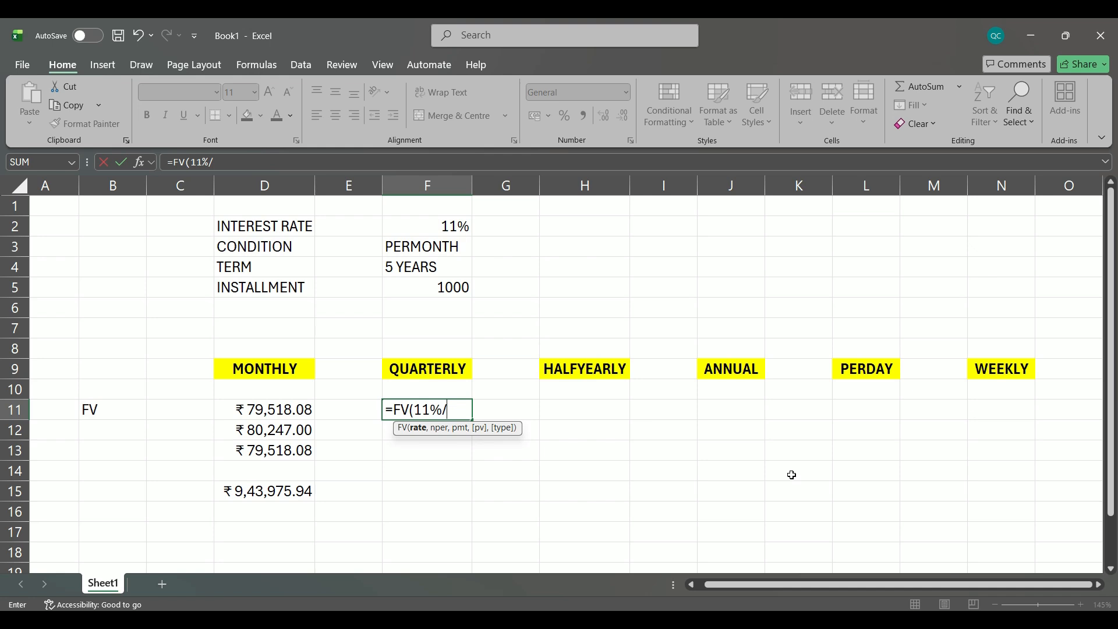
text(4)
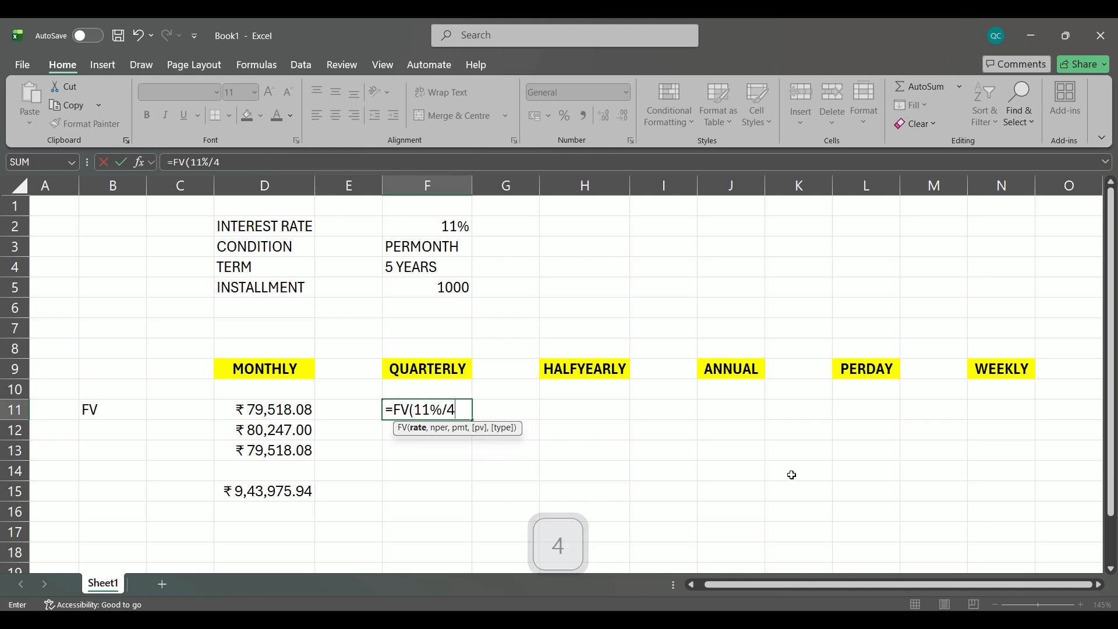
text(,)
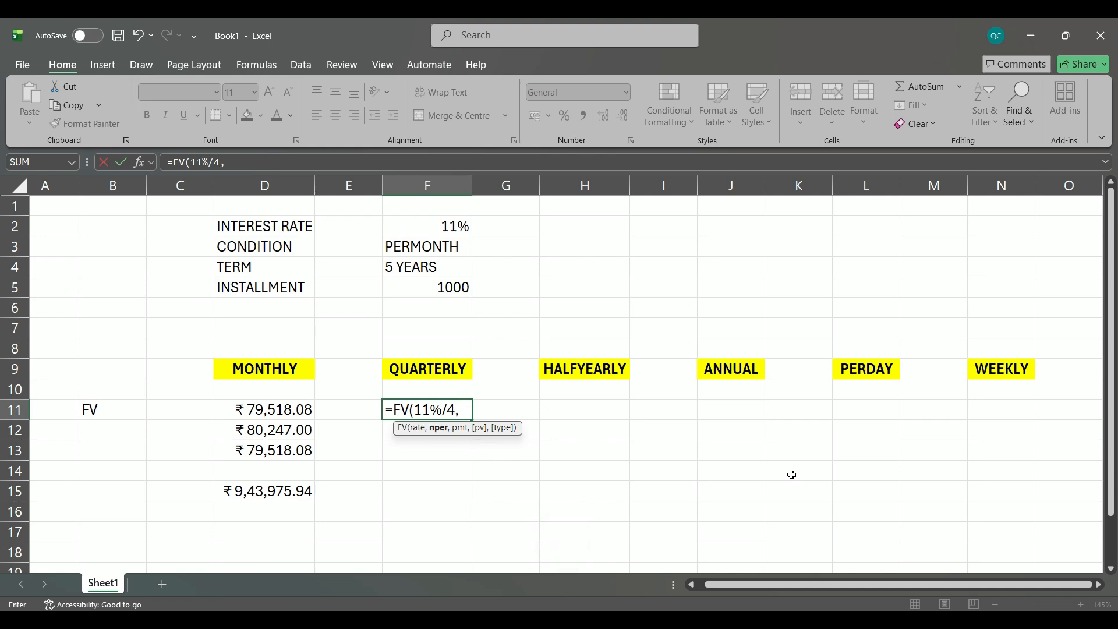
text(20)
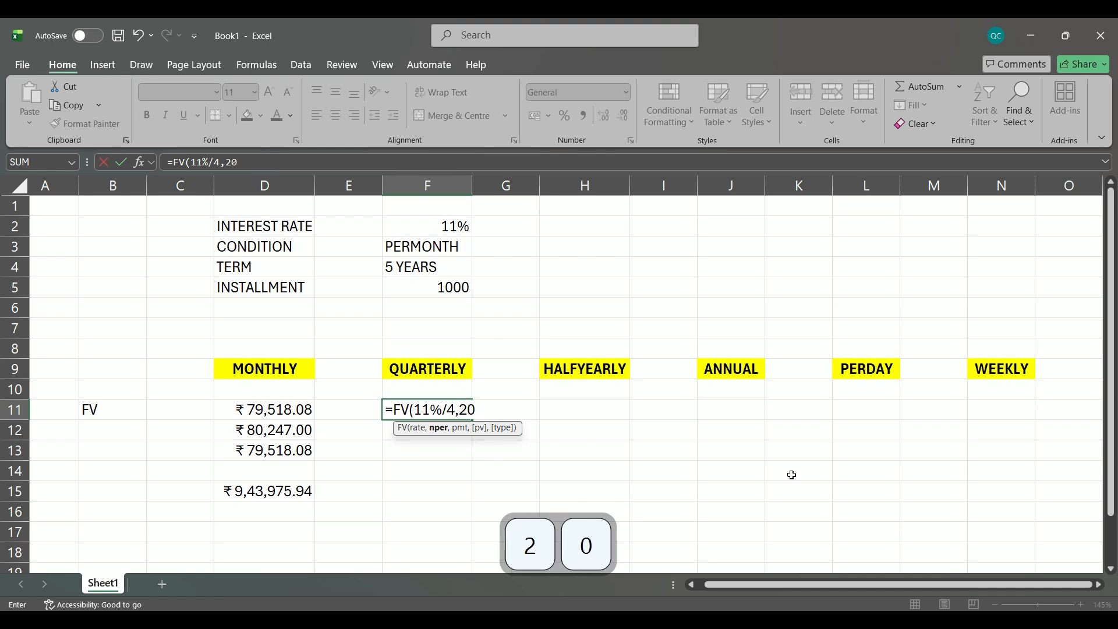
text(,)
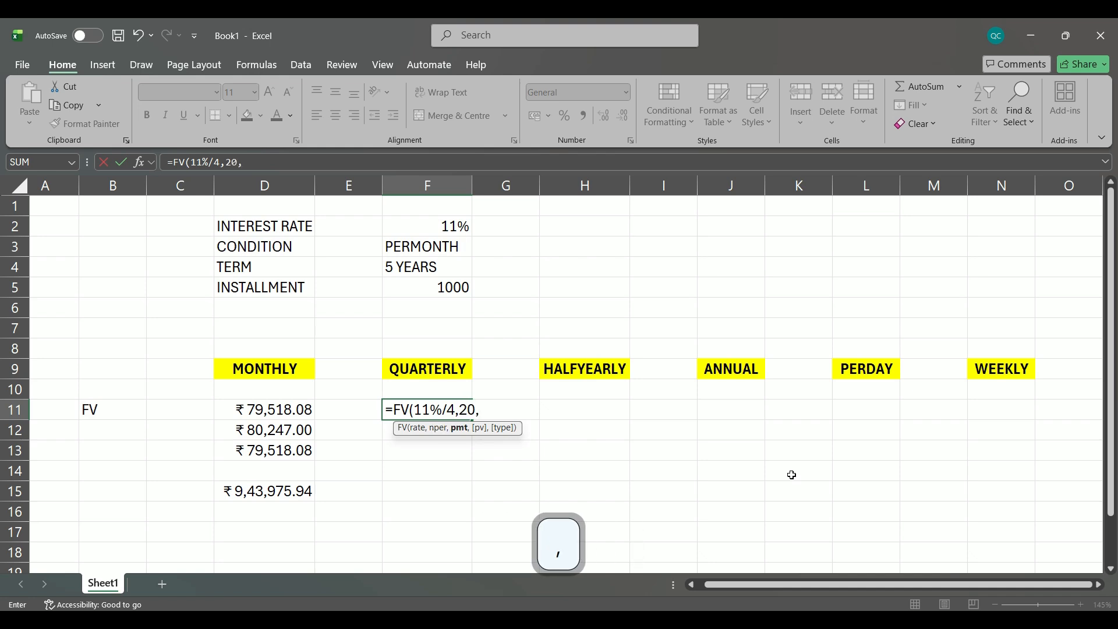
text(-1000)
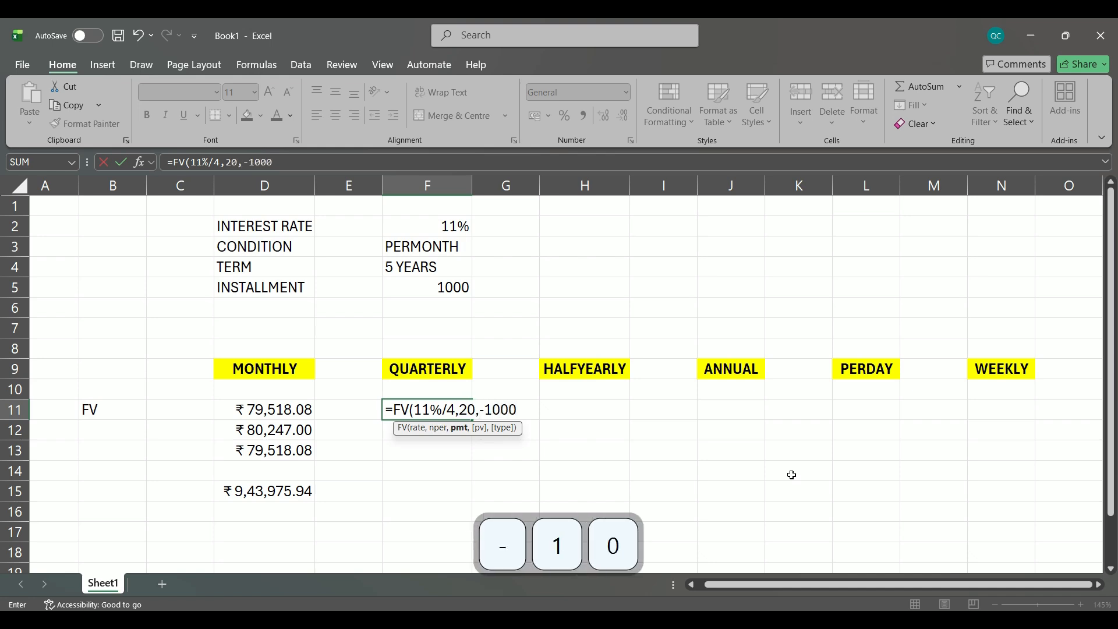
text(,)
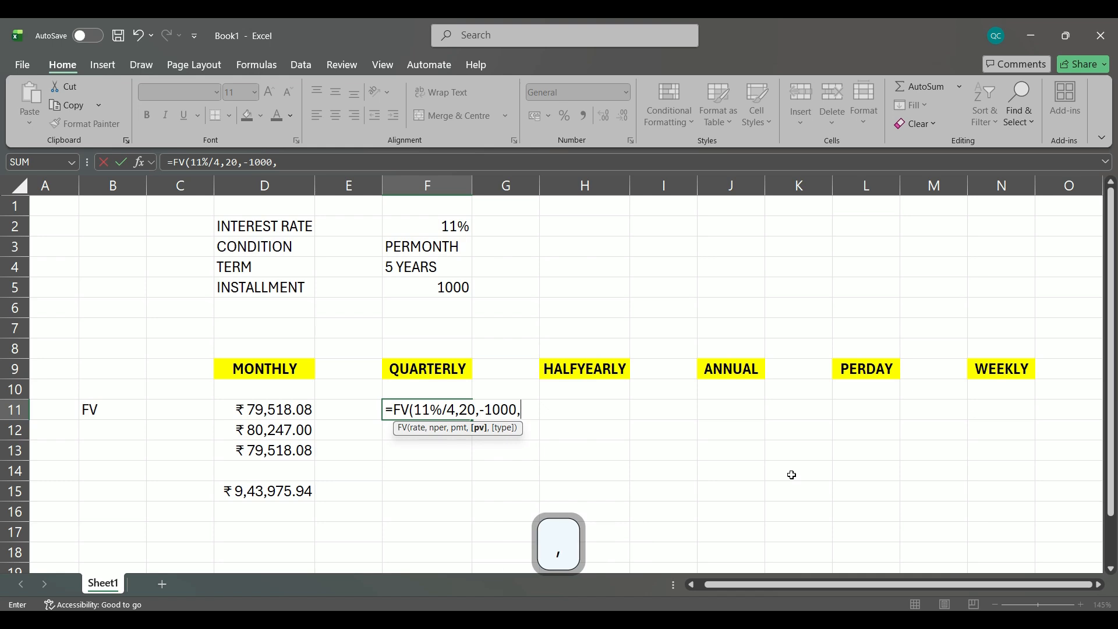
text(0,0)
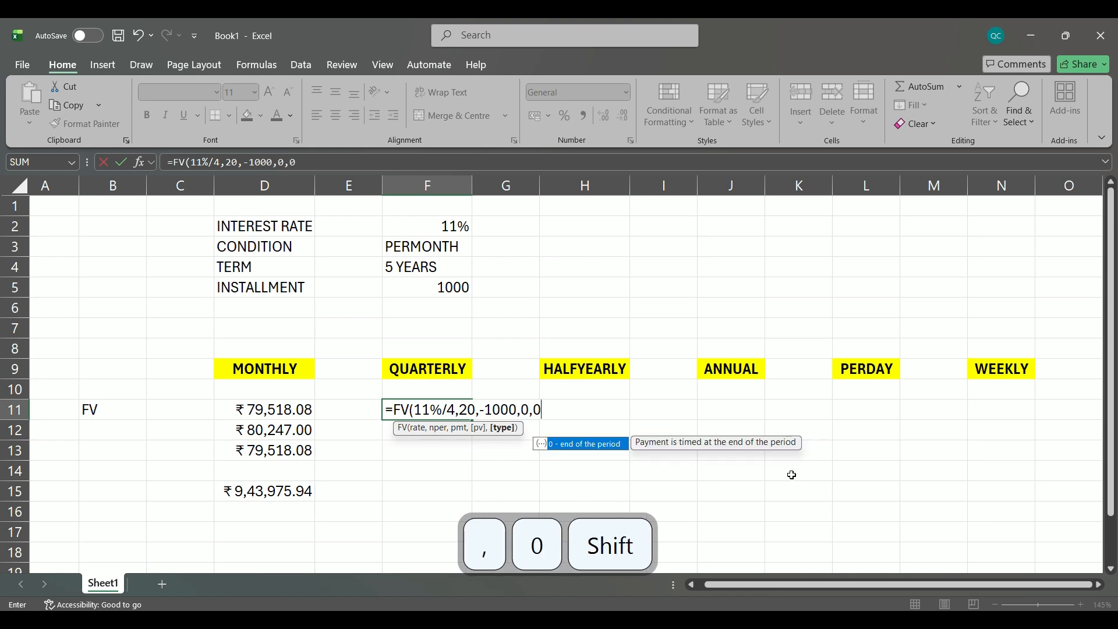
text())
key(Return)
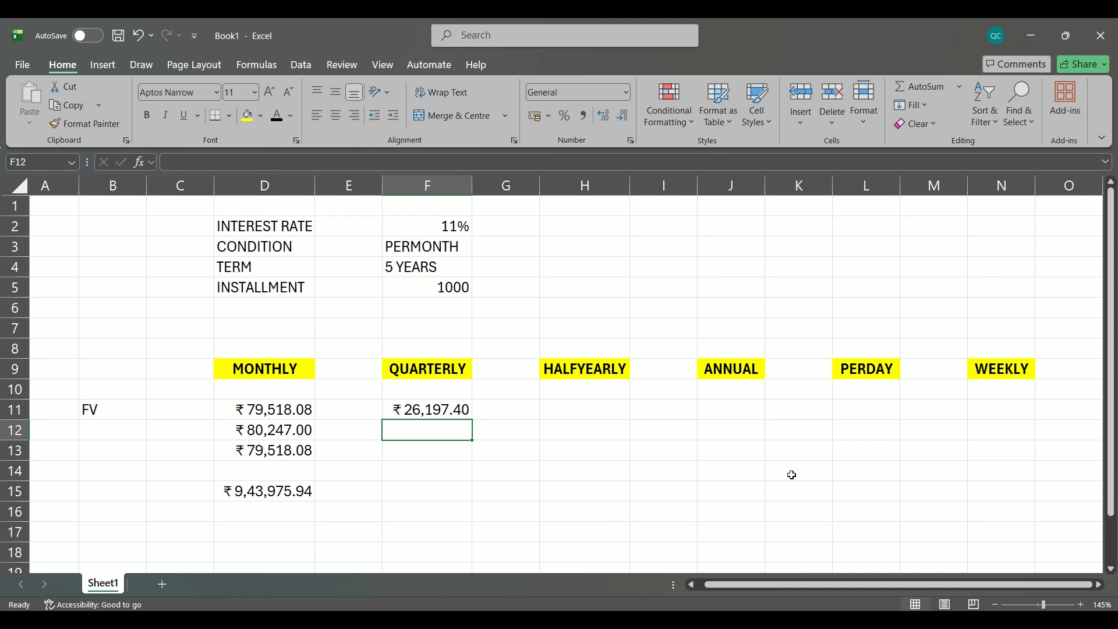
- Enter the quarterly beginning-of-period future value formula =FV(11%/4,20,-1000,0,1) in F12
text(=FV)
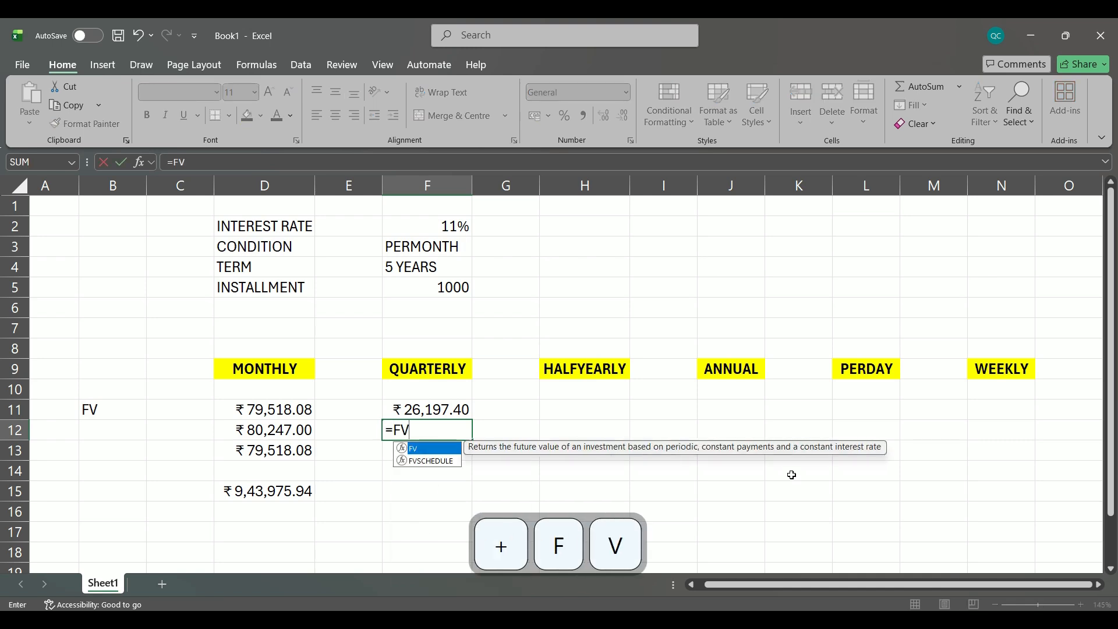
key(Tab)
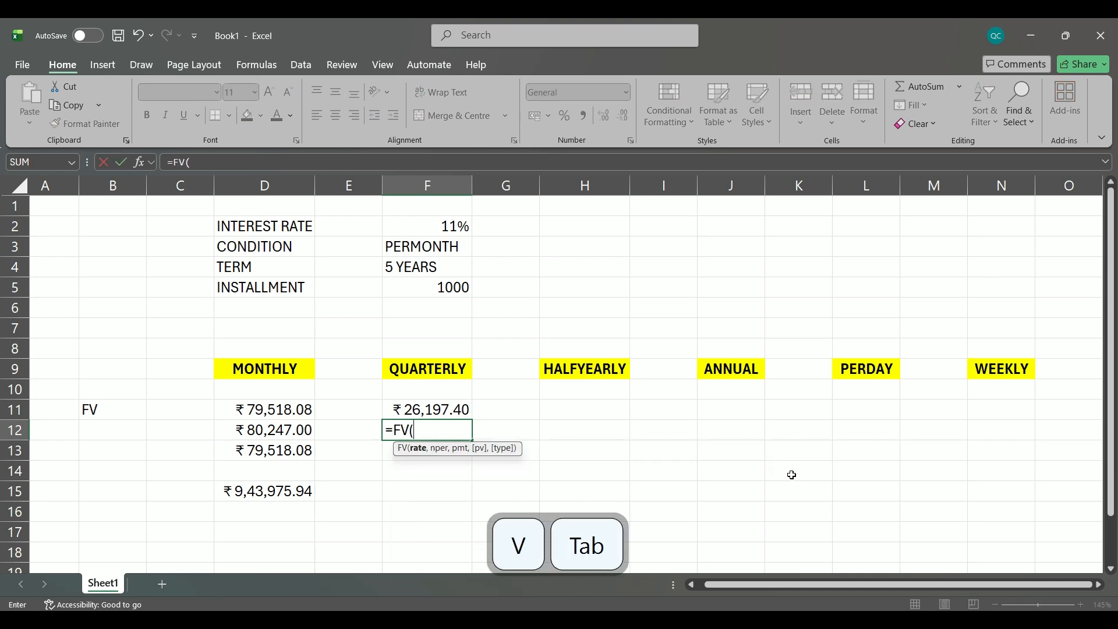
text(11%/4)
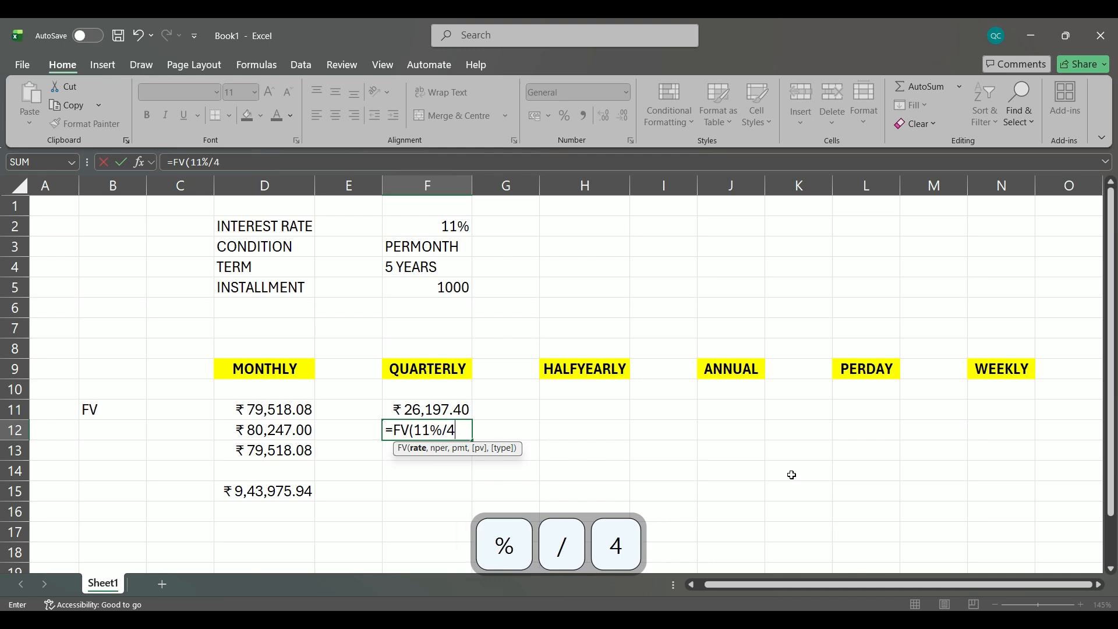
text(,20)
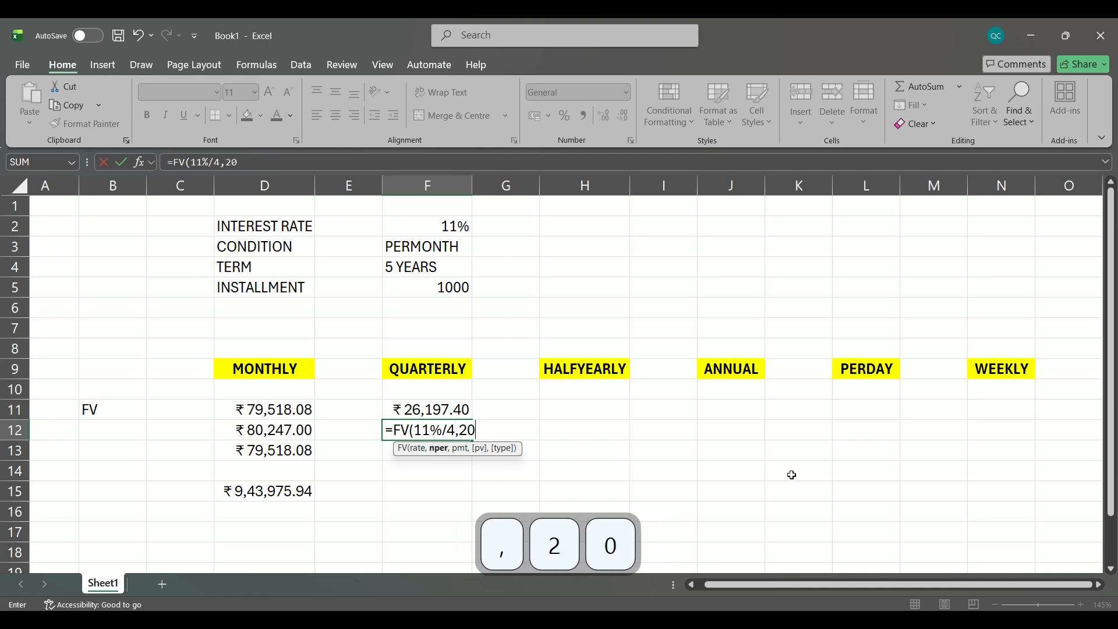
text(,-1000)
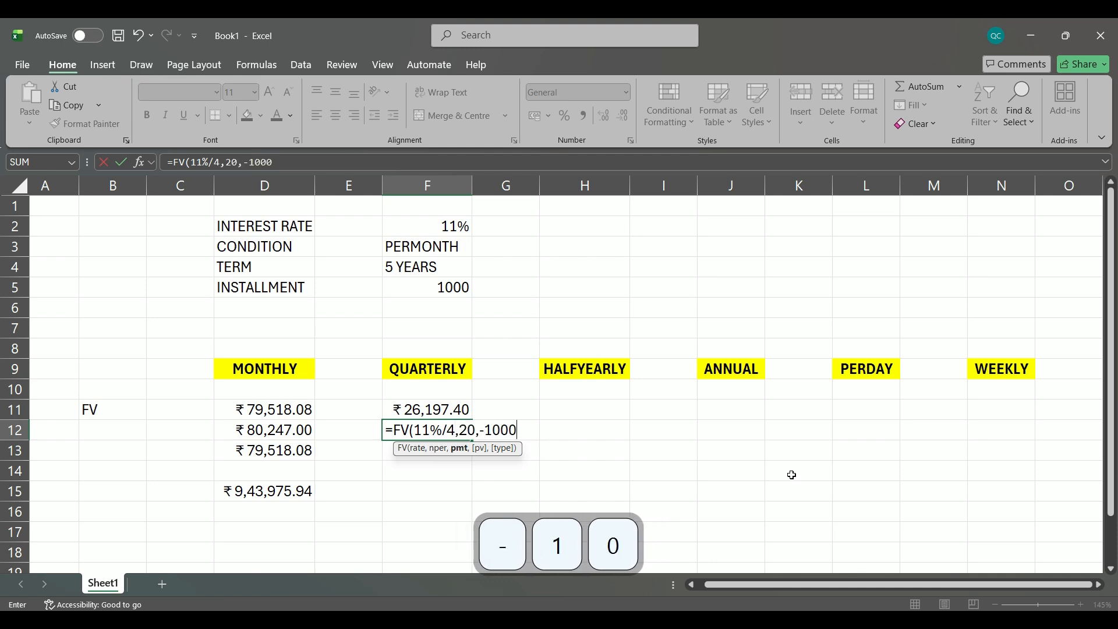
text(,)
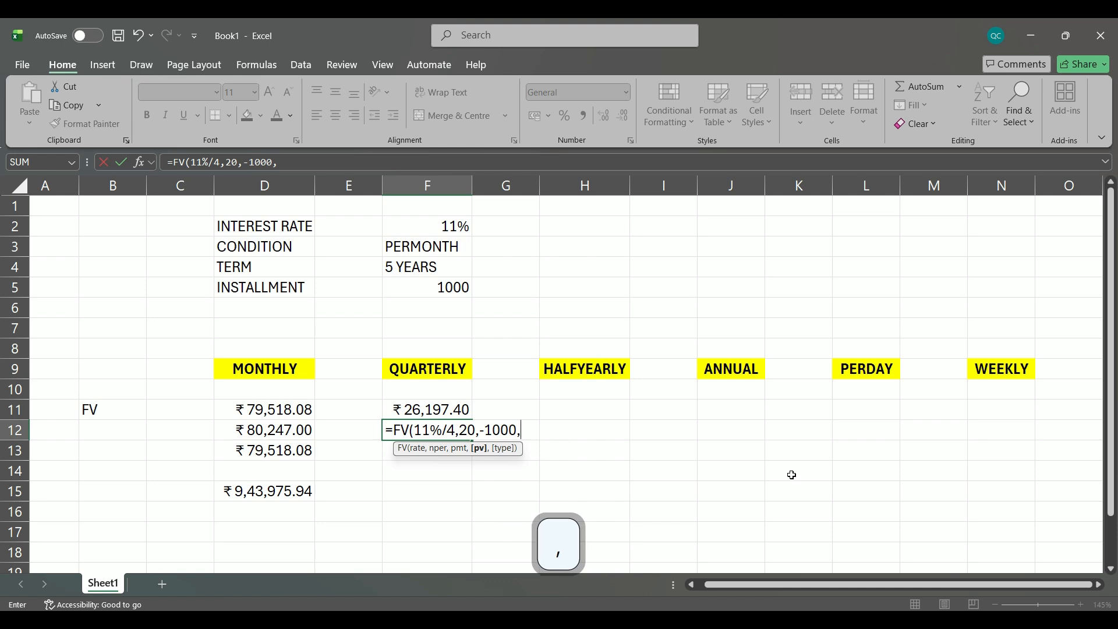
text(0,)
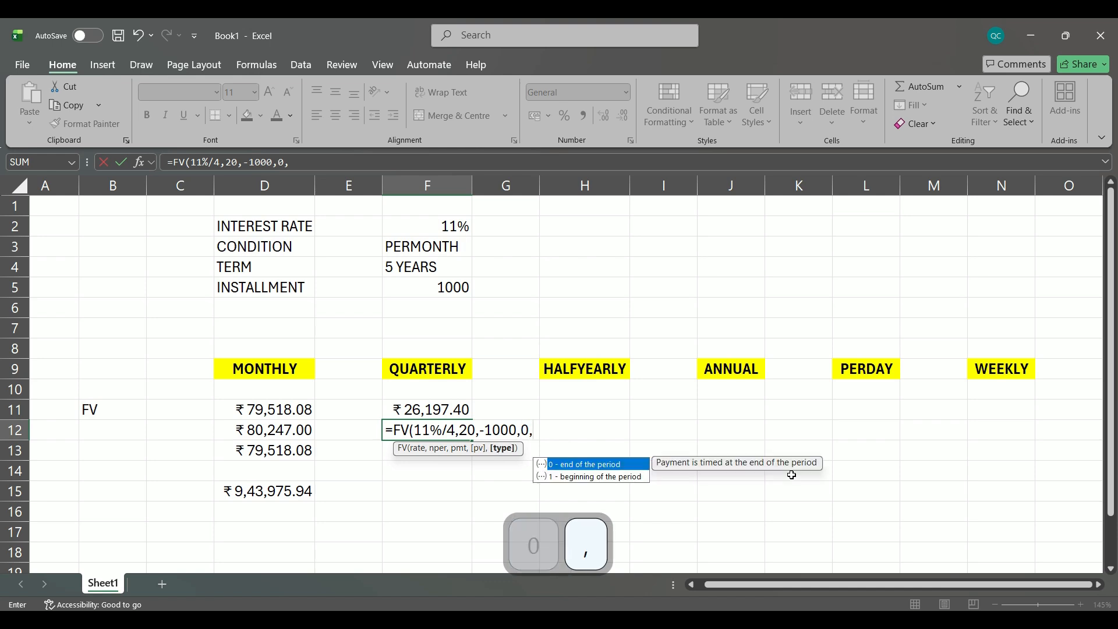
text(1))
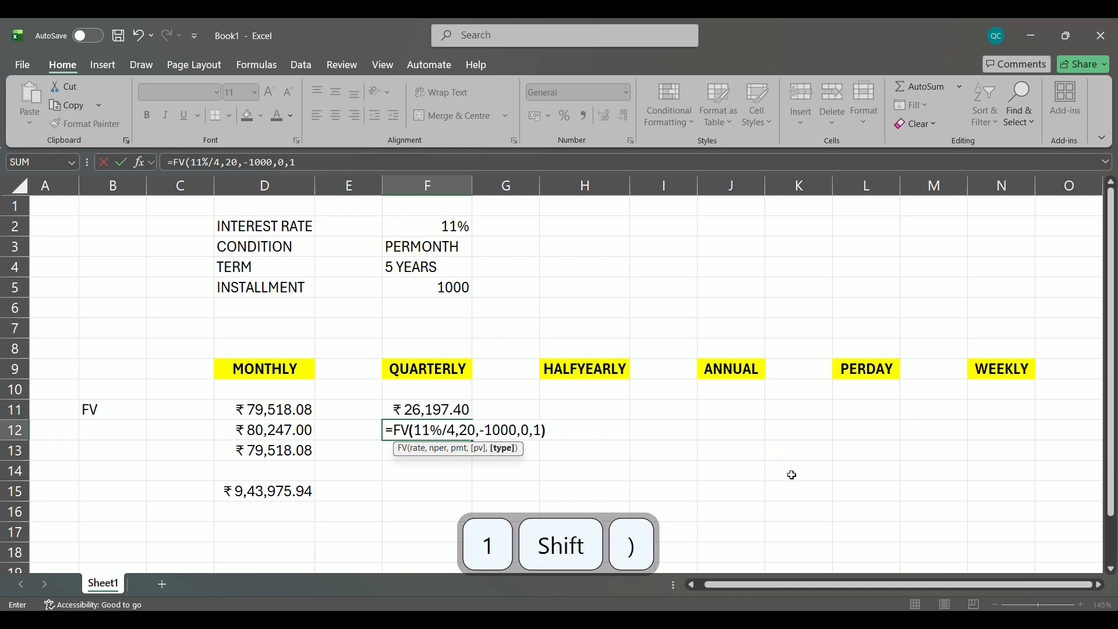
key(Return)
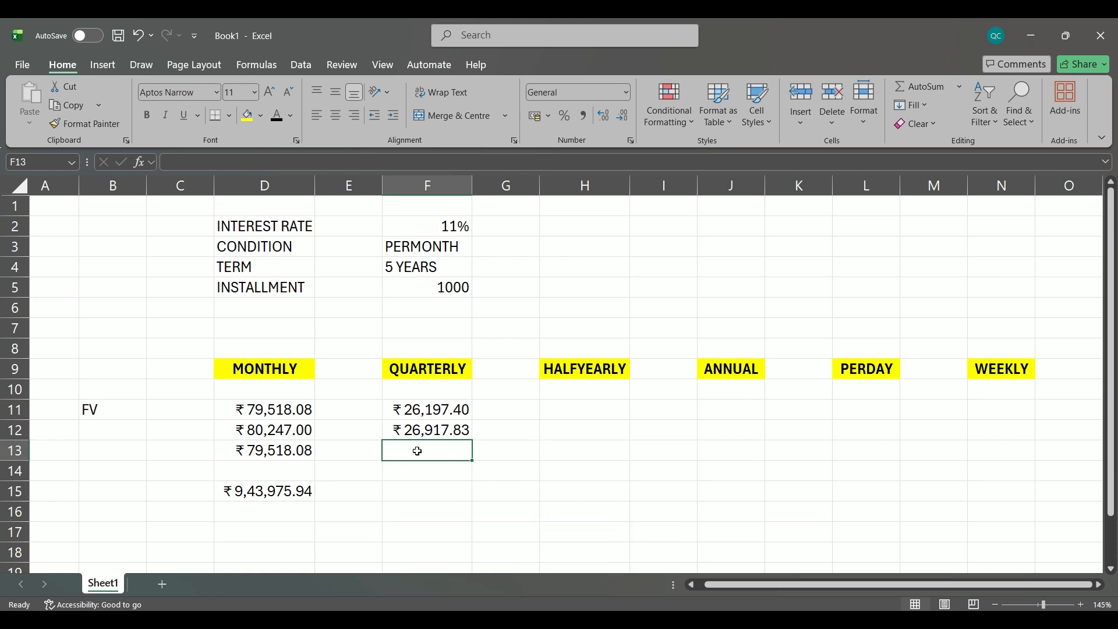
- Enter the half-yearly end-of-period future value formula =FV(11%/2,10,-1000,0,0) in H11
click(421, 489)
click(578, 411)
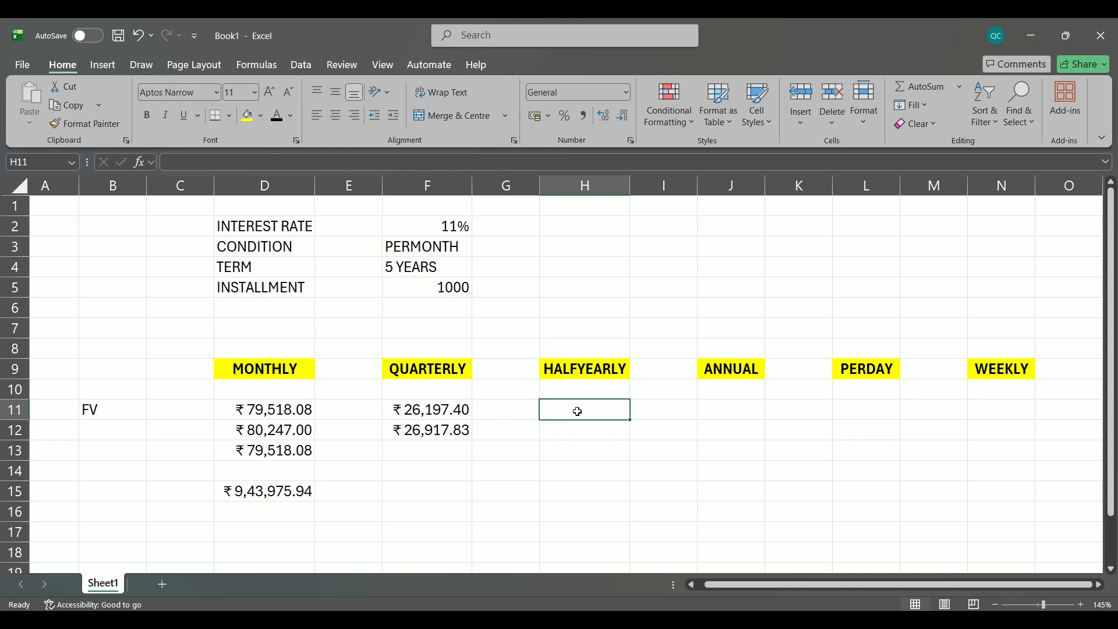
text(=FV)
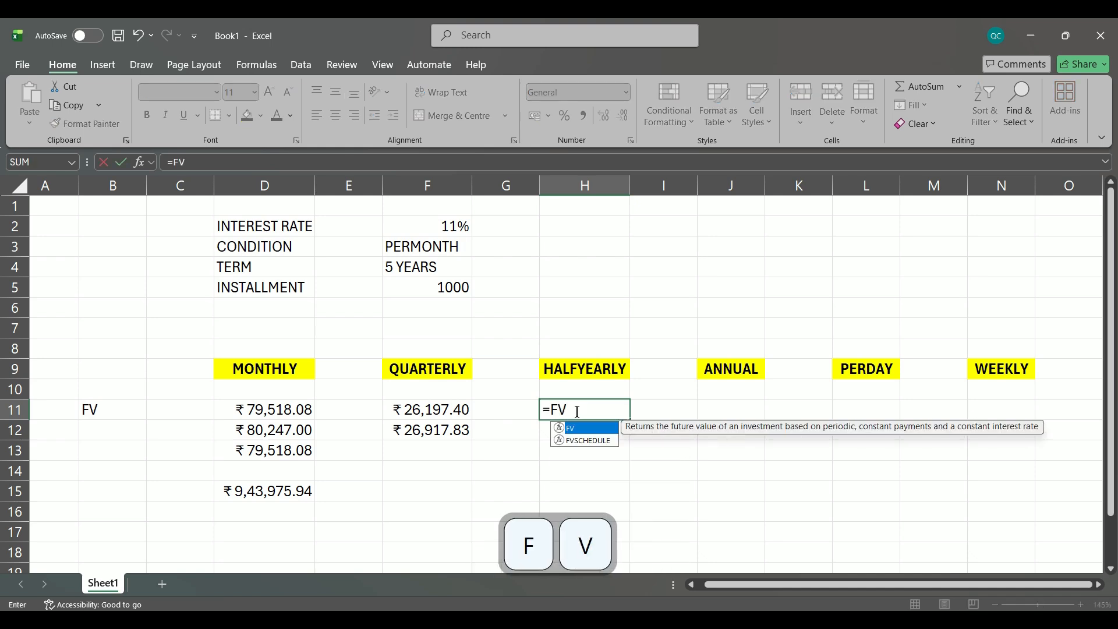
key(Tab)
text(11%)
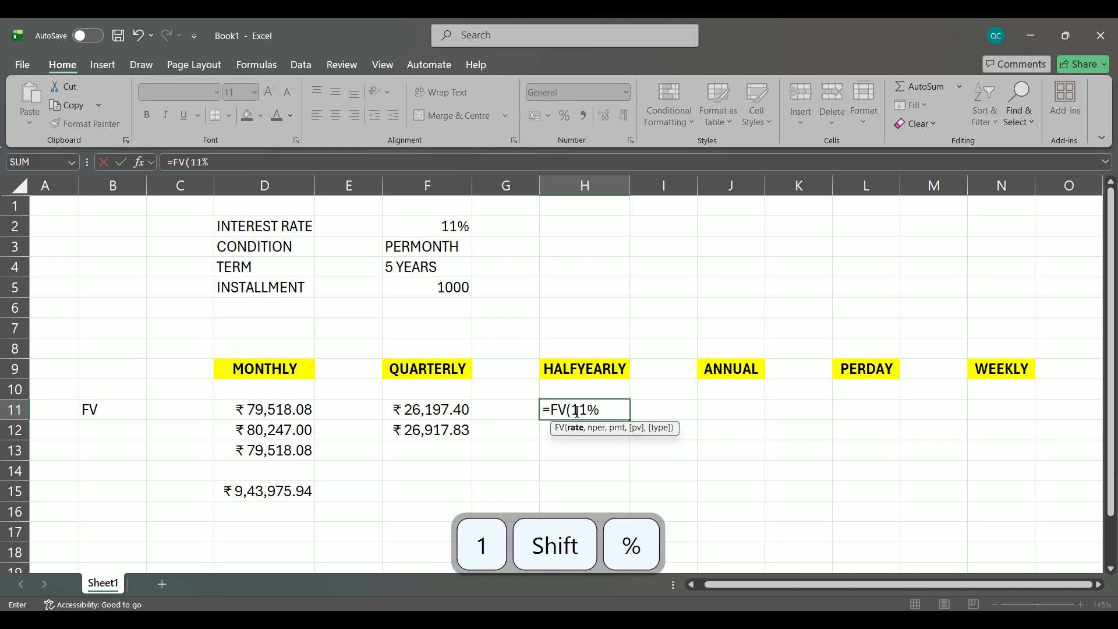
text(/)
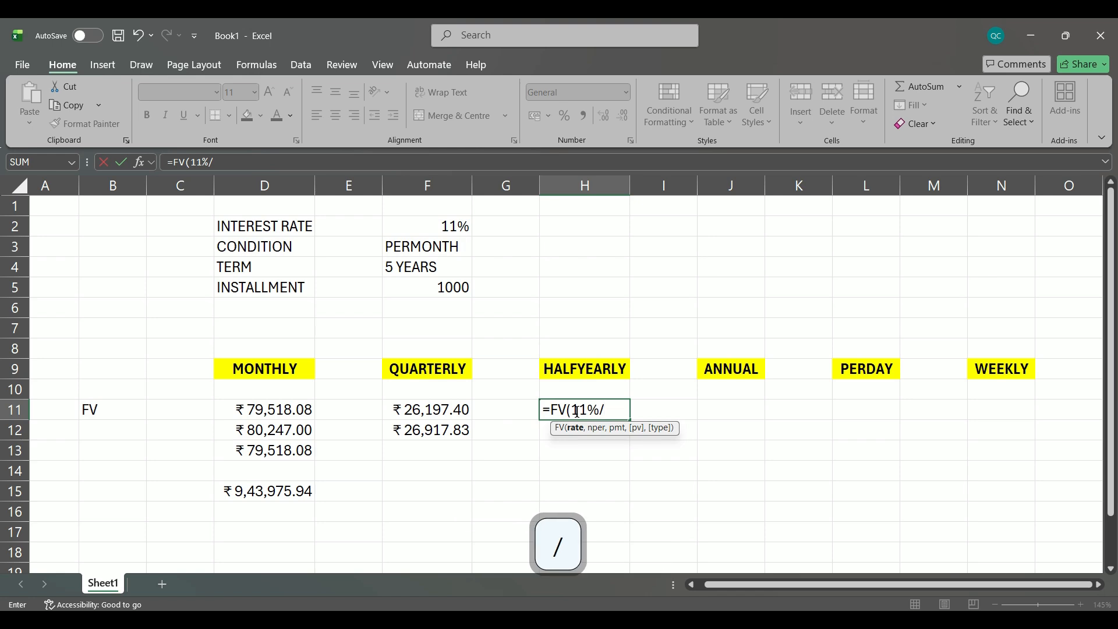
text(2)
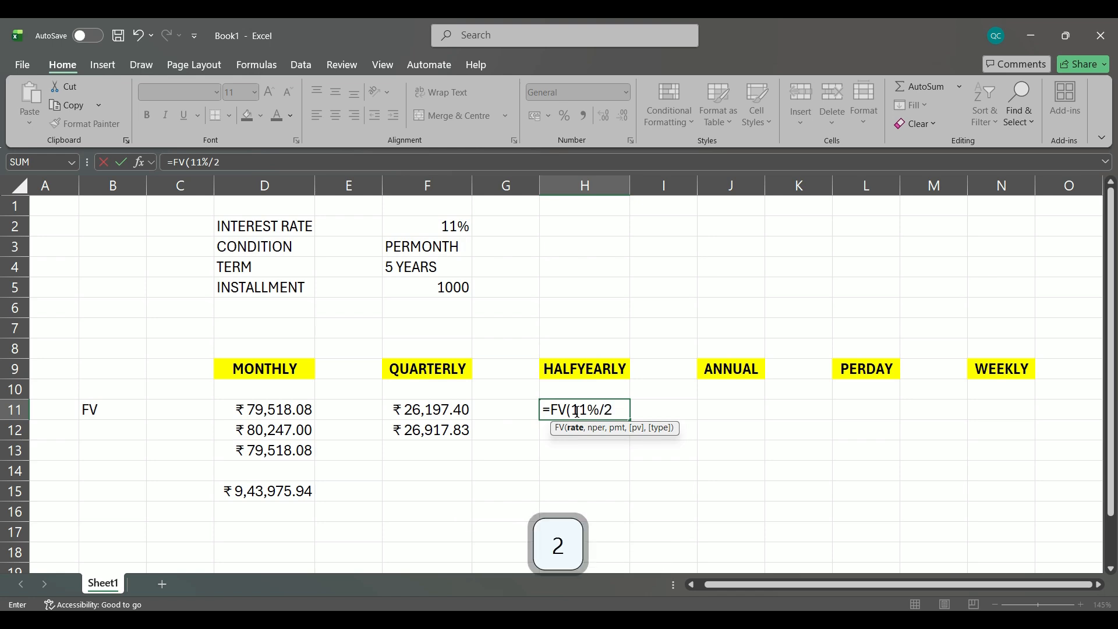
text(,)
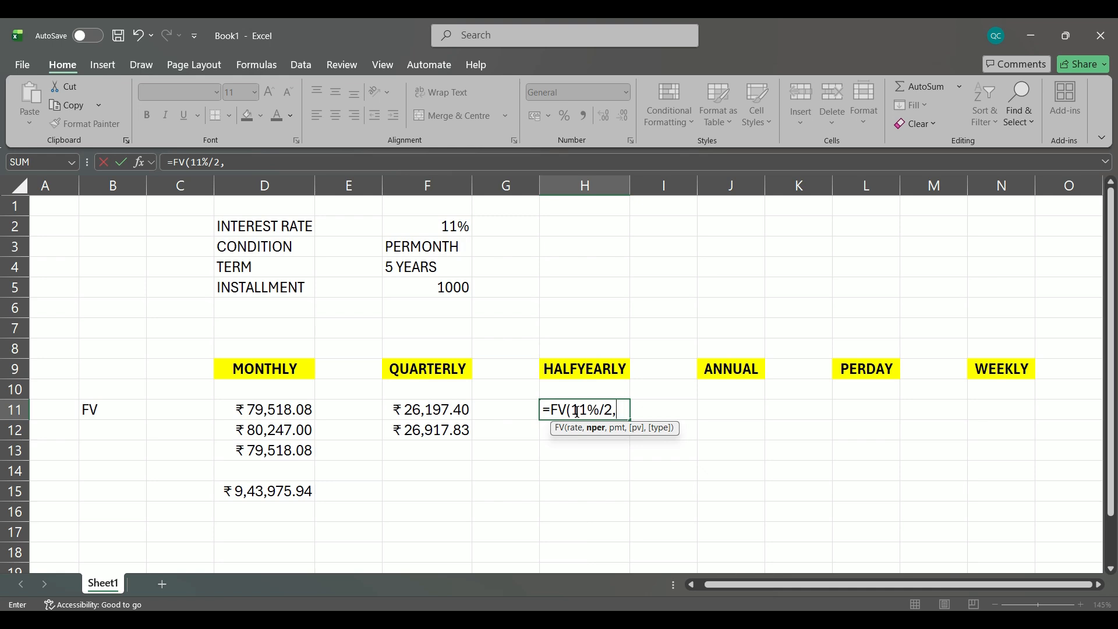
text(10,)
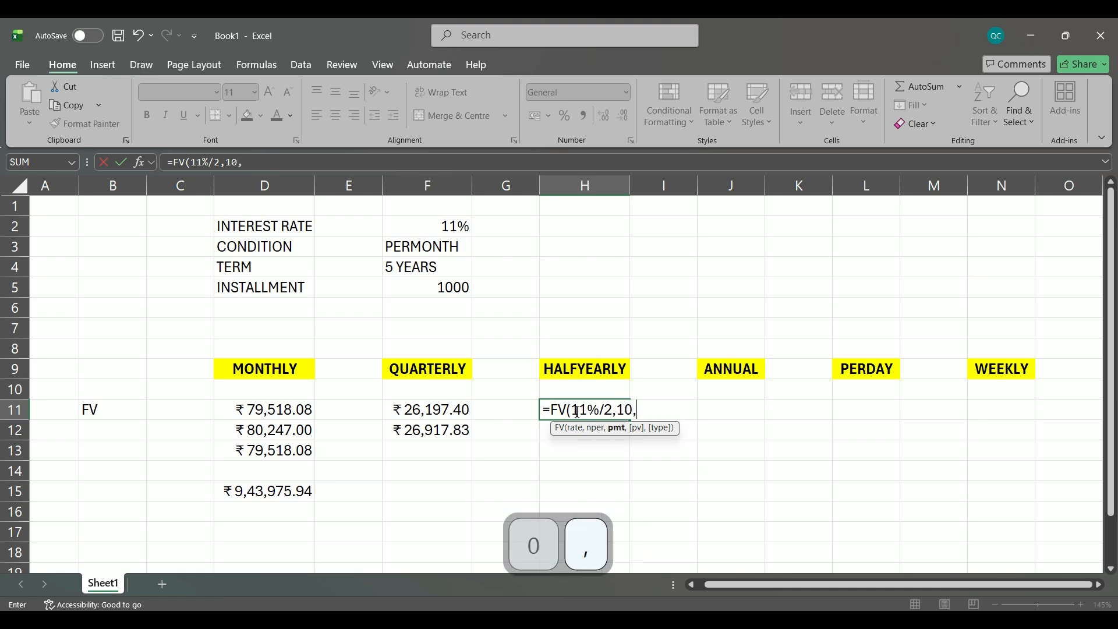
text(-1000)
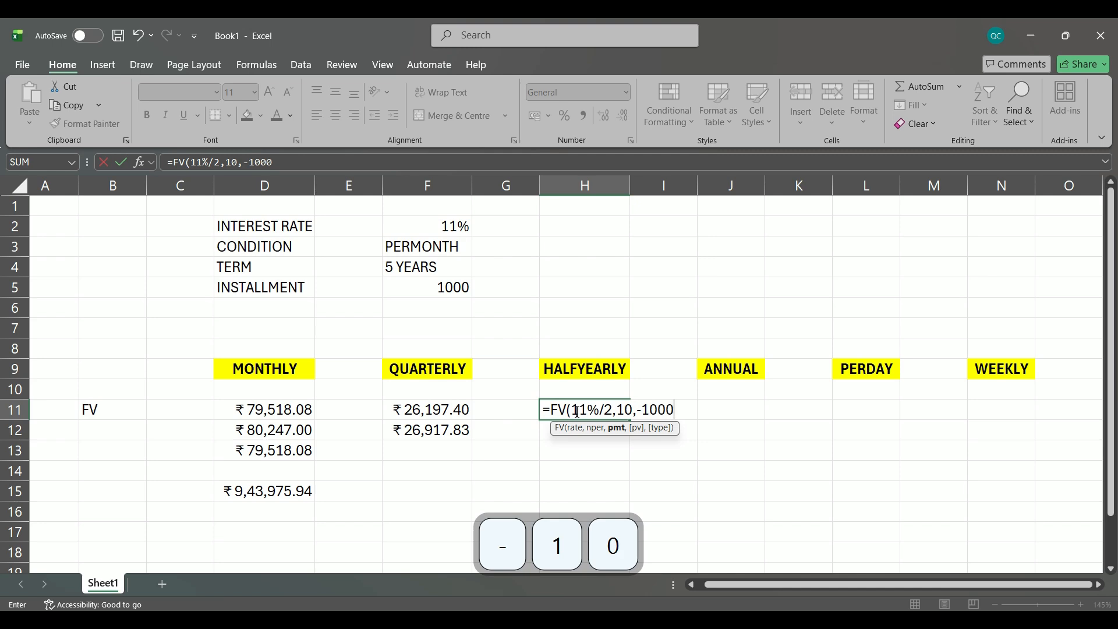
text(,0,0)
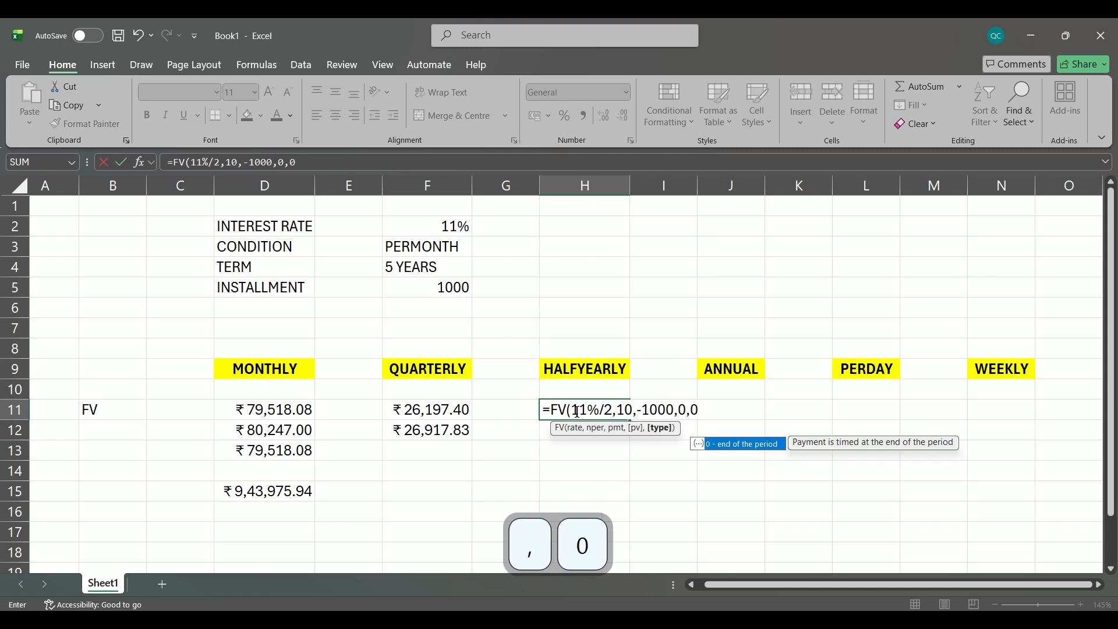
key(shift)
text())
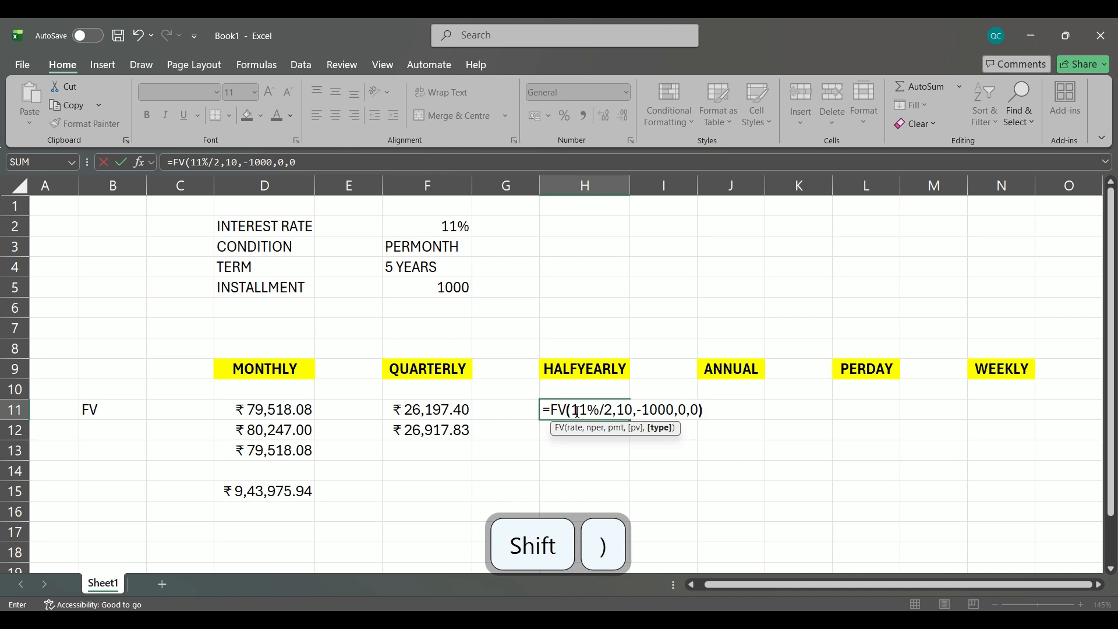
key(Return)
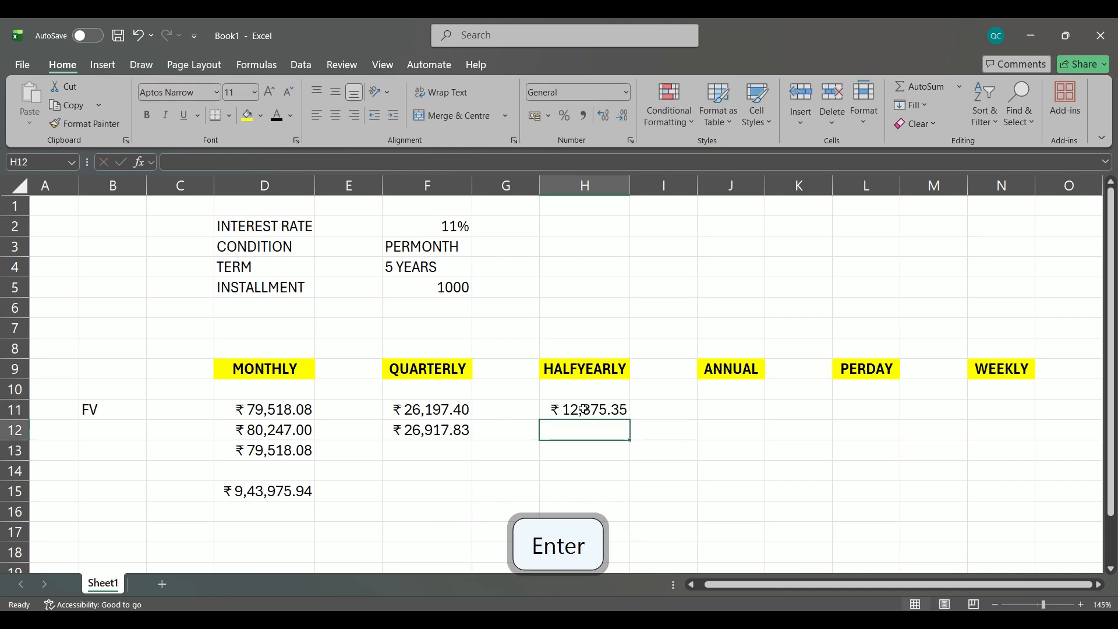
click(582, 409)
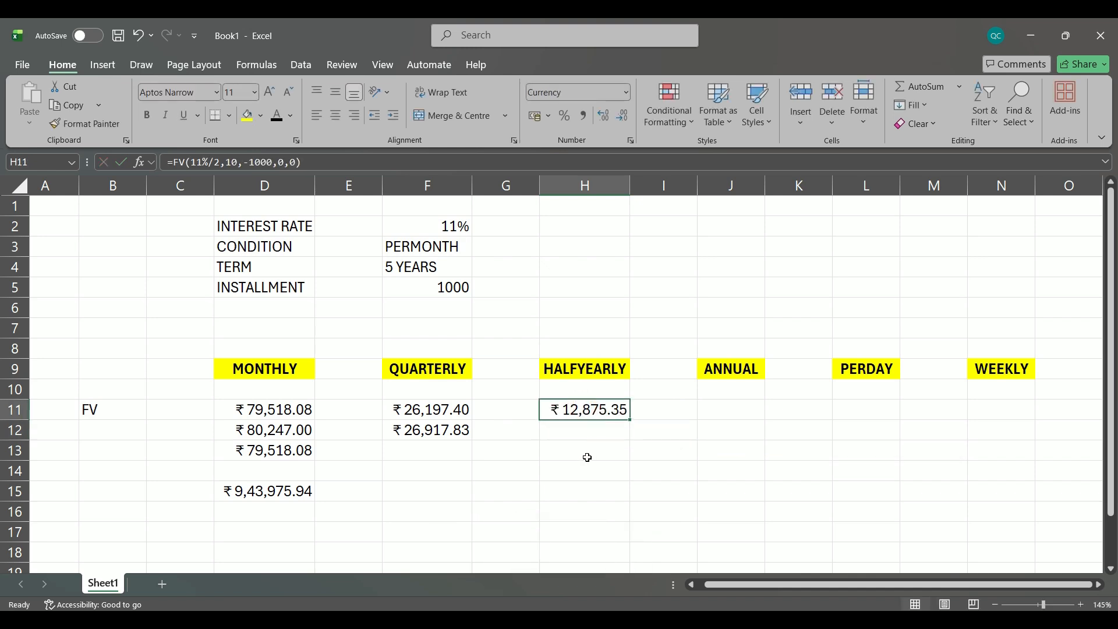
- Enter the half-yearly beginning-of-period future value formula =FV(11%/2,10,-1000,0,1) in H12
click(574, 436)
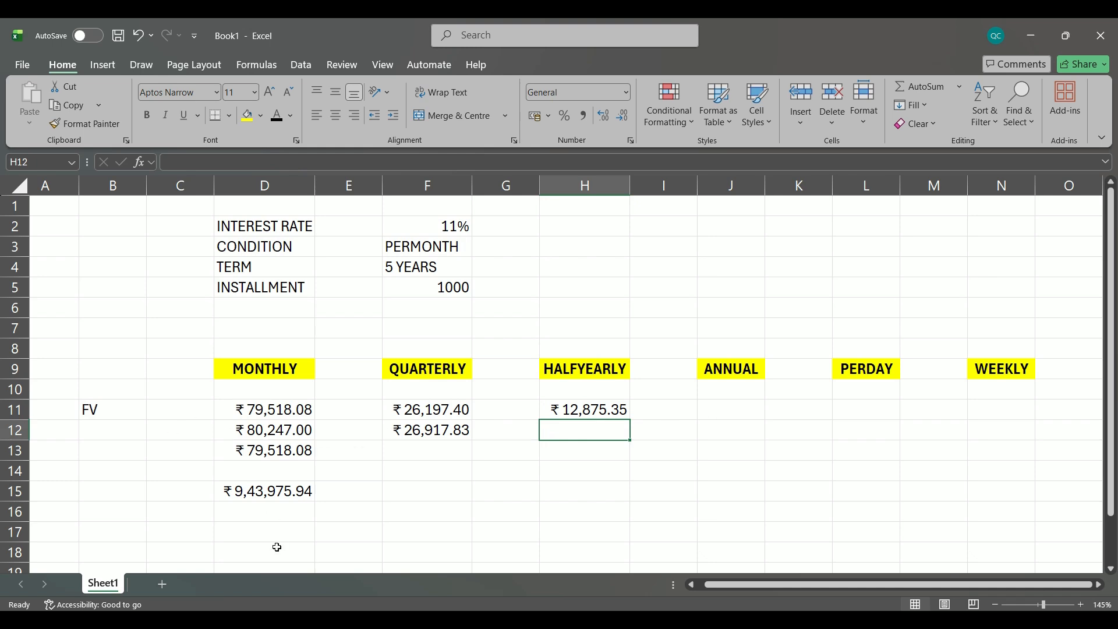
text(=FV)
key(Tab)
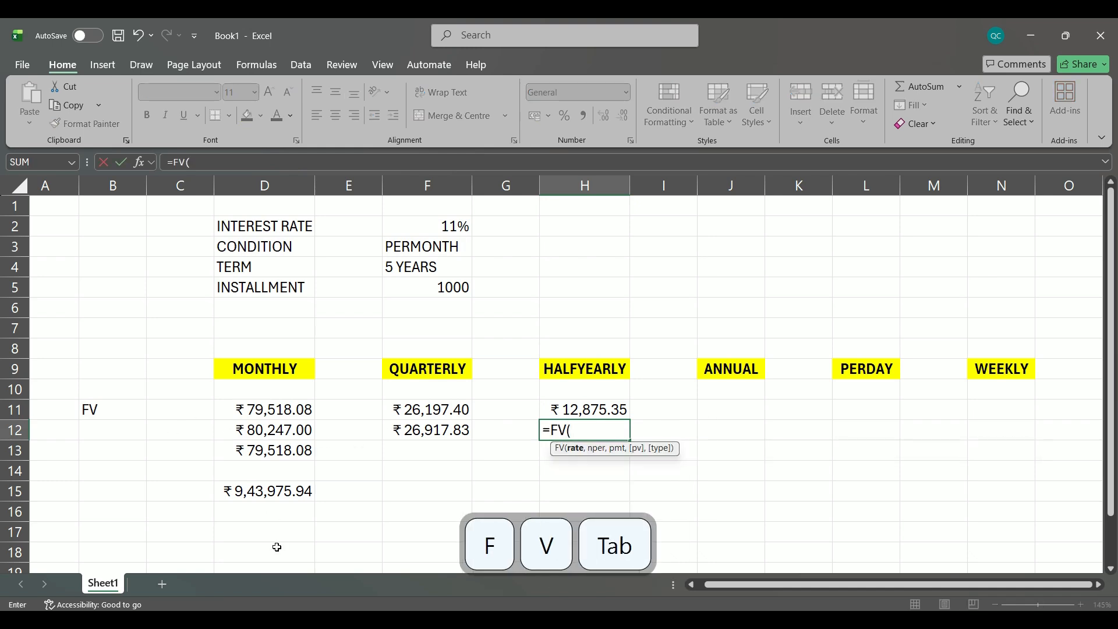
text(11%/)
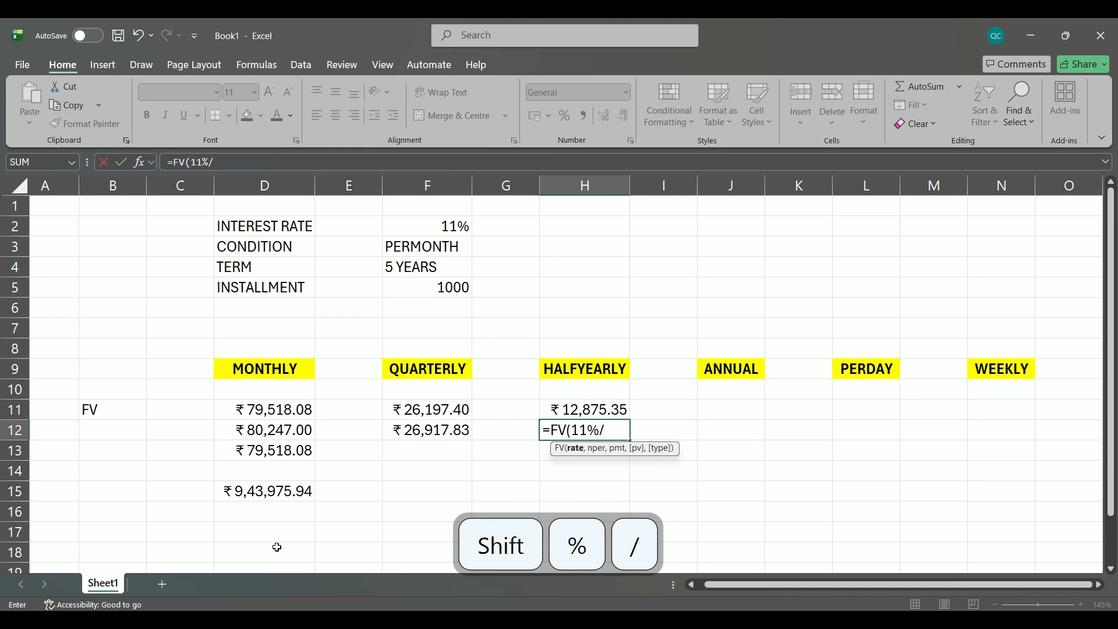
text(2,10)
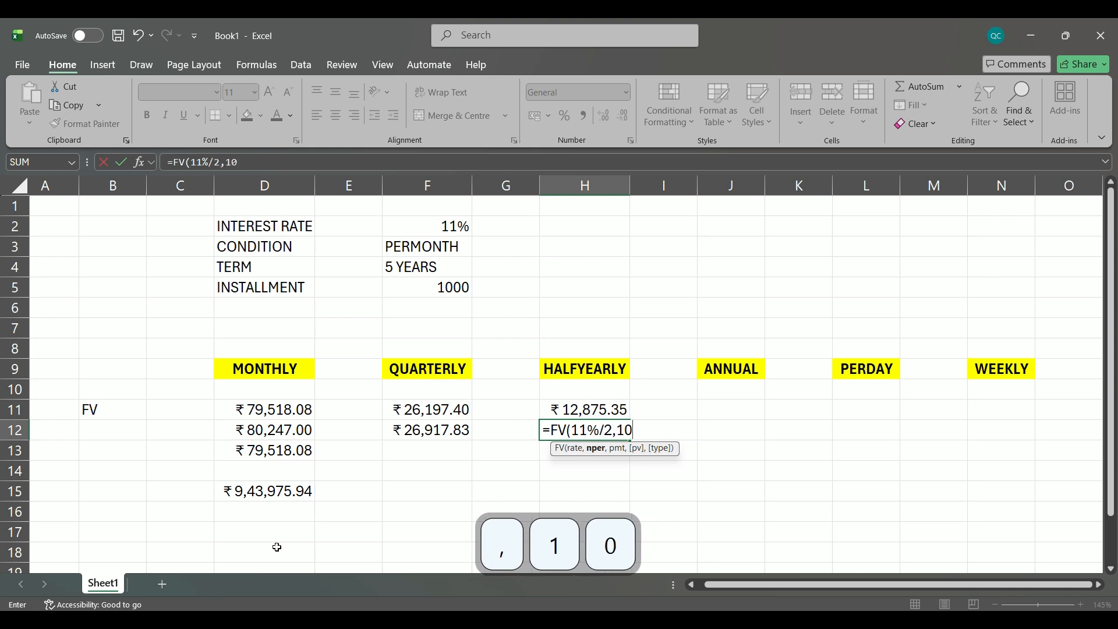
text(,1)
key(BackSpace)
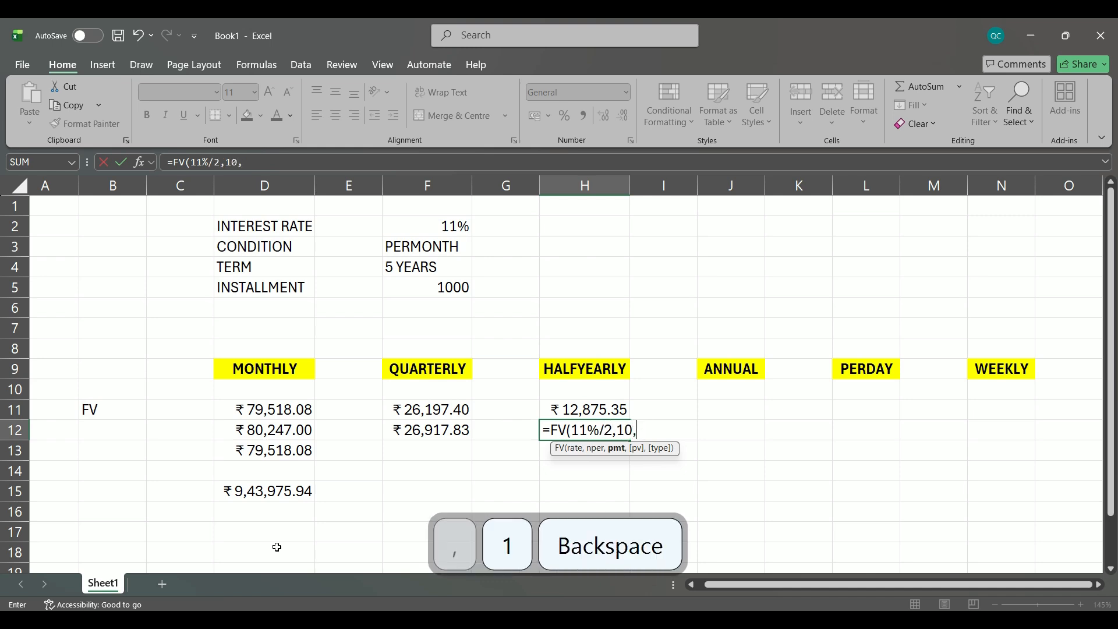
text(-1000)
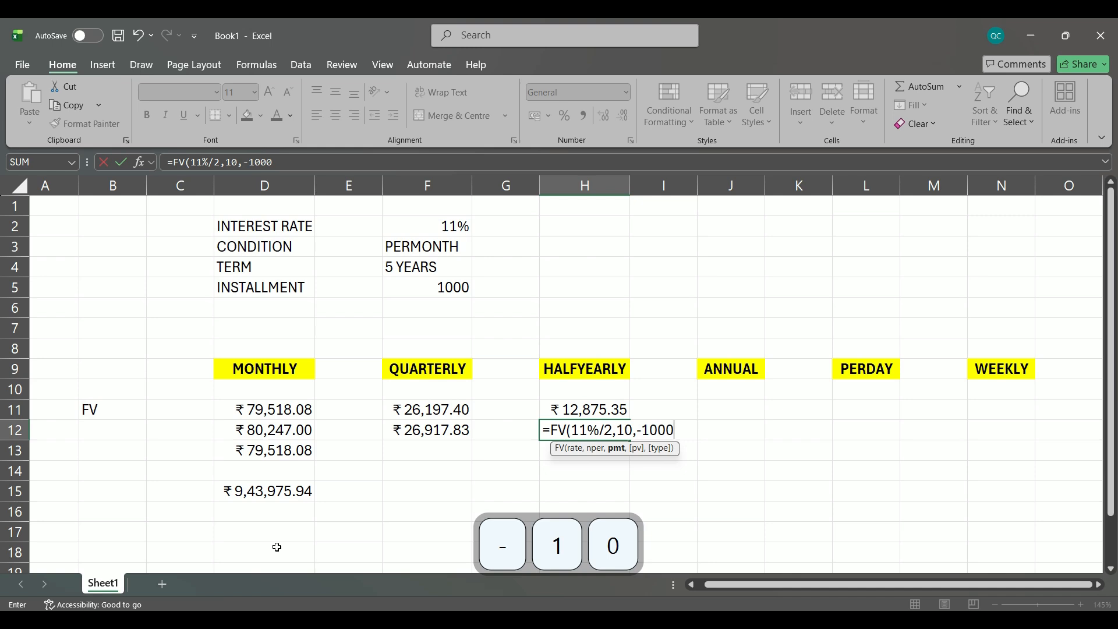
text(,0,)
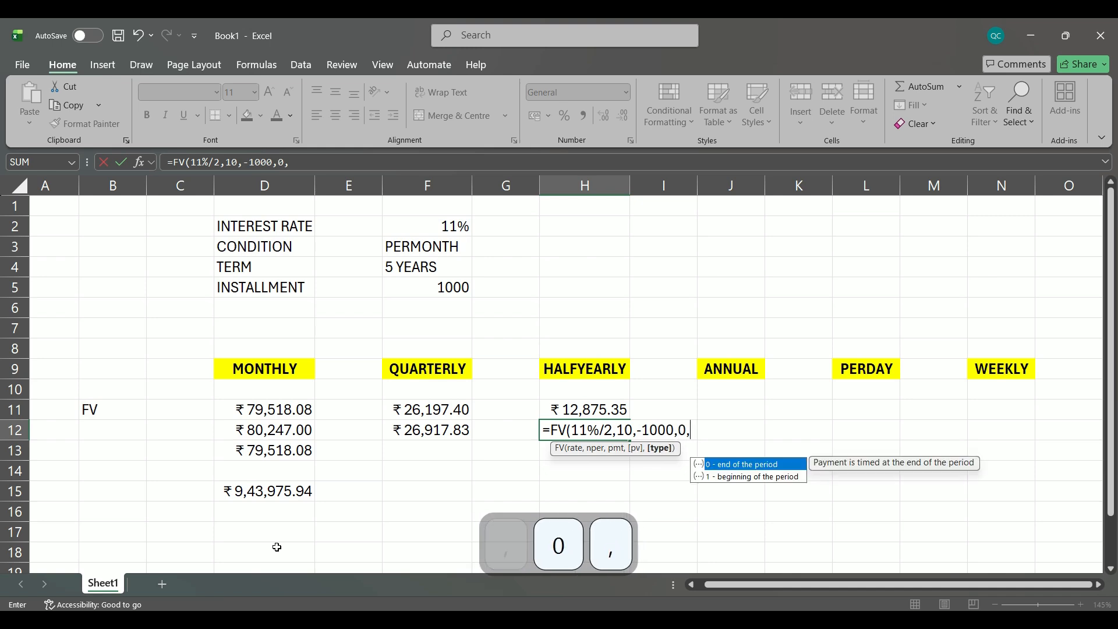
text(1))
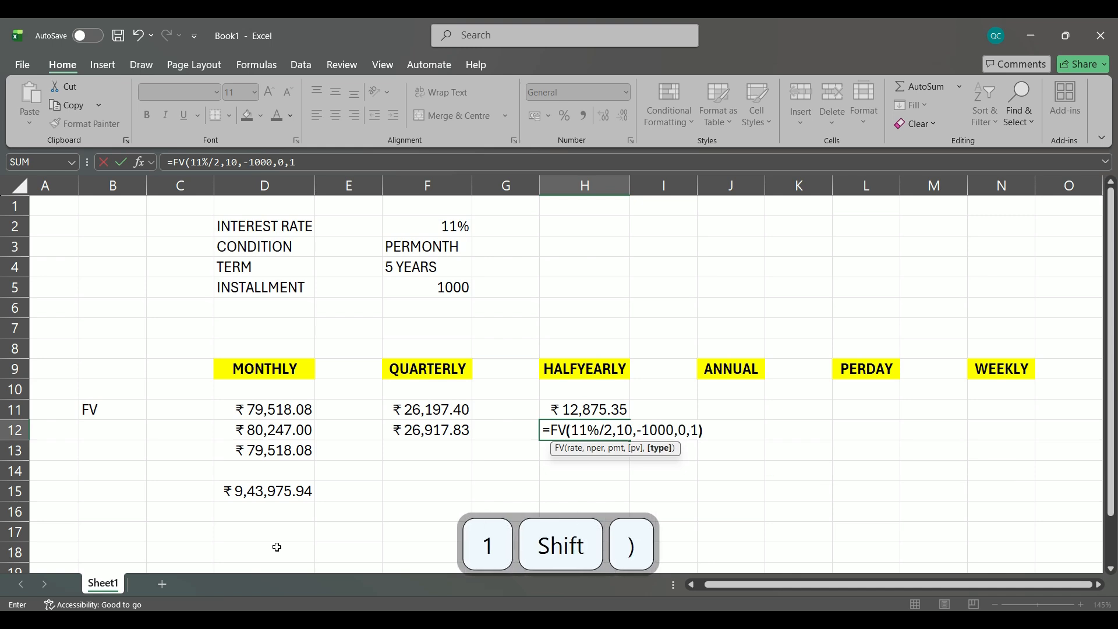
key(Return)
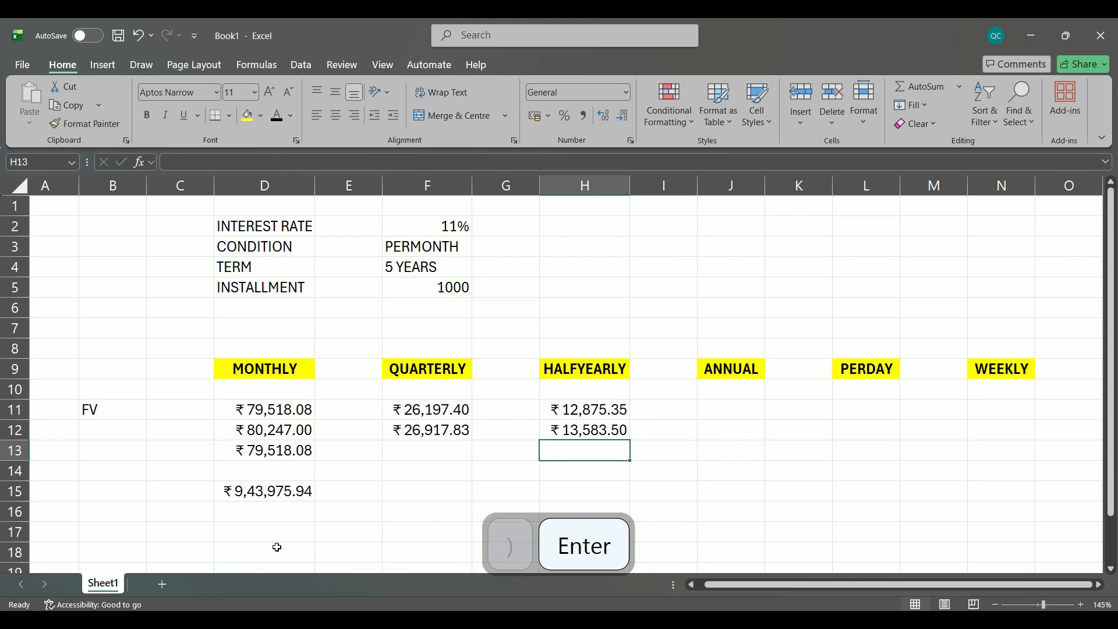
- Enter the annual end-of-period future value formula =FV(11%/1,5,-1000,0,0) in J11
click(738, 403)
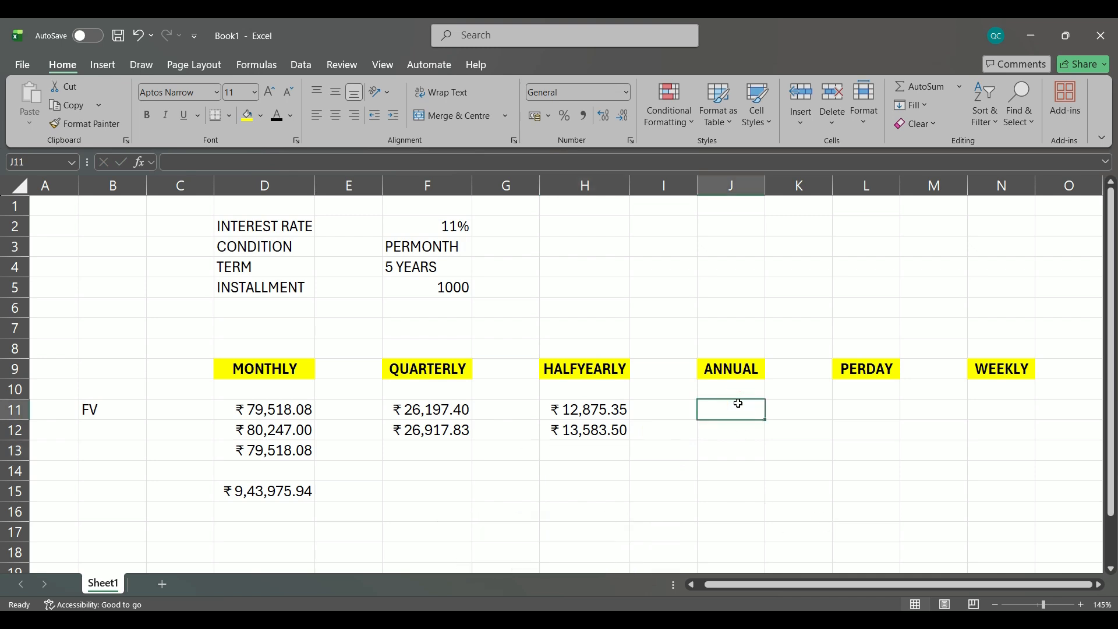
text(=FV)
key(Tab)
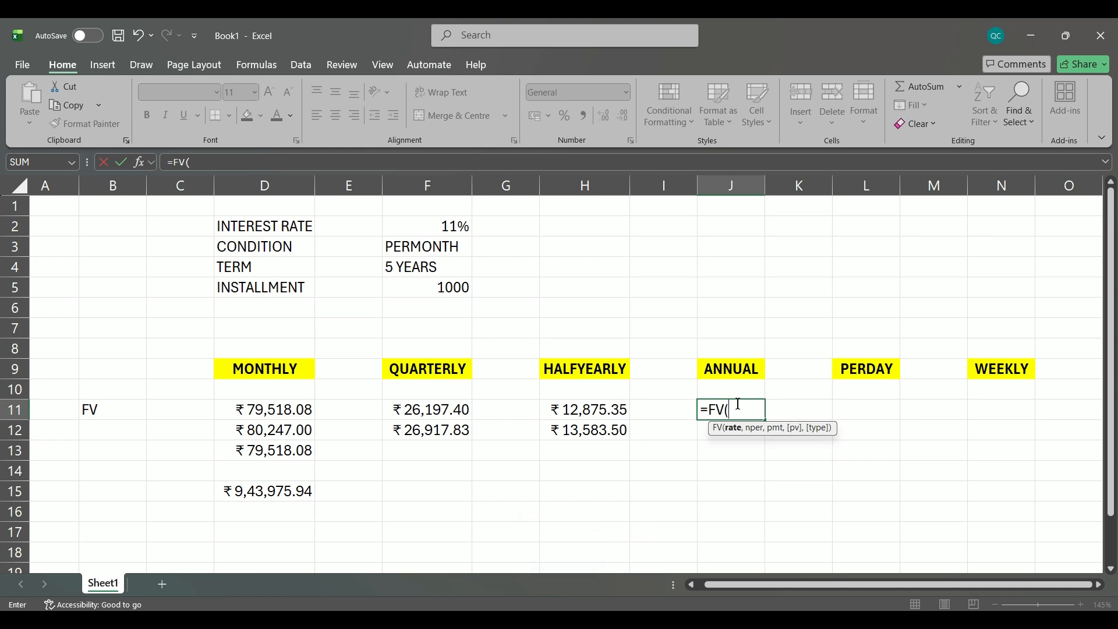
text(11%/1,)
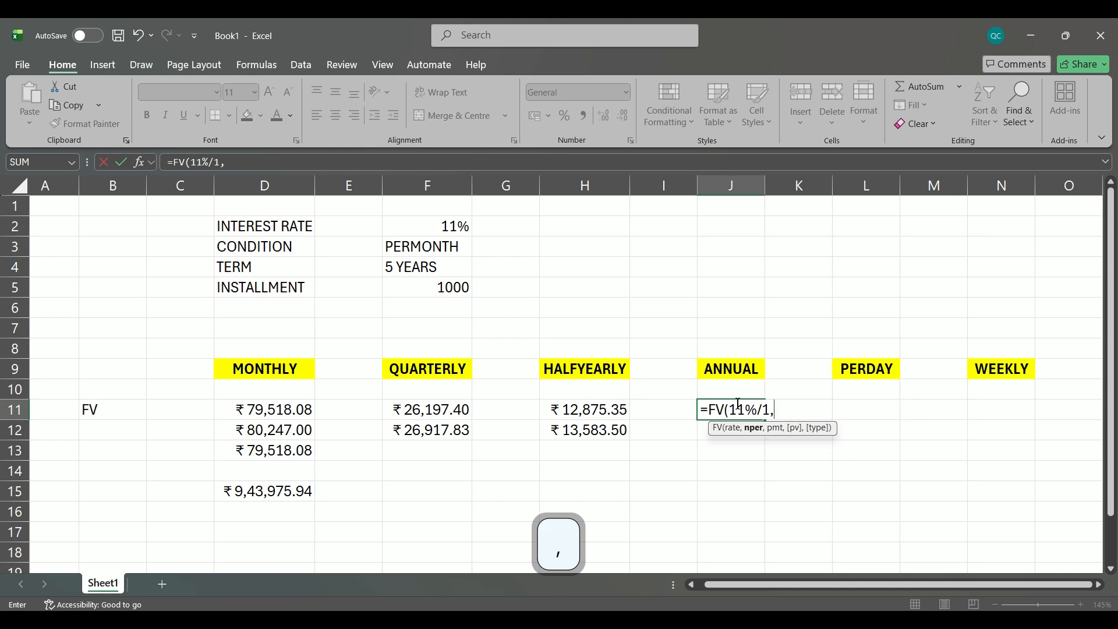
text(5,)
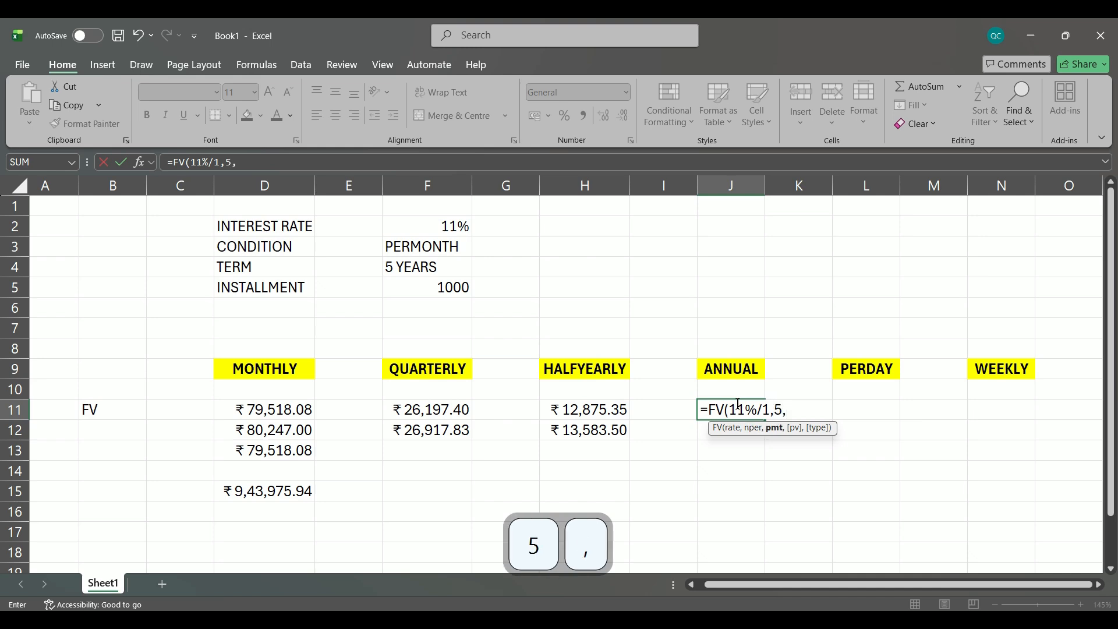
text(-1000)
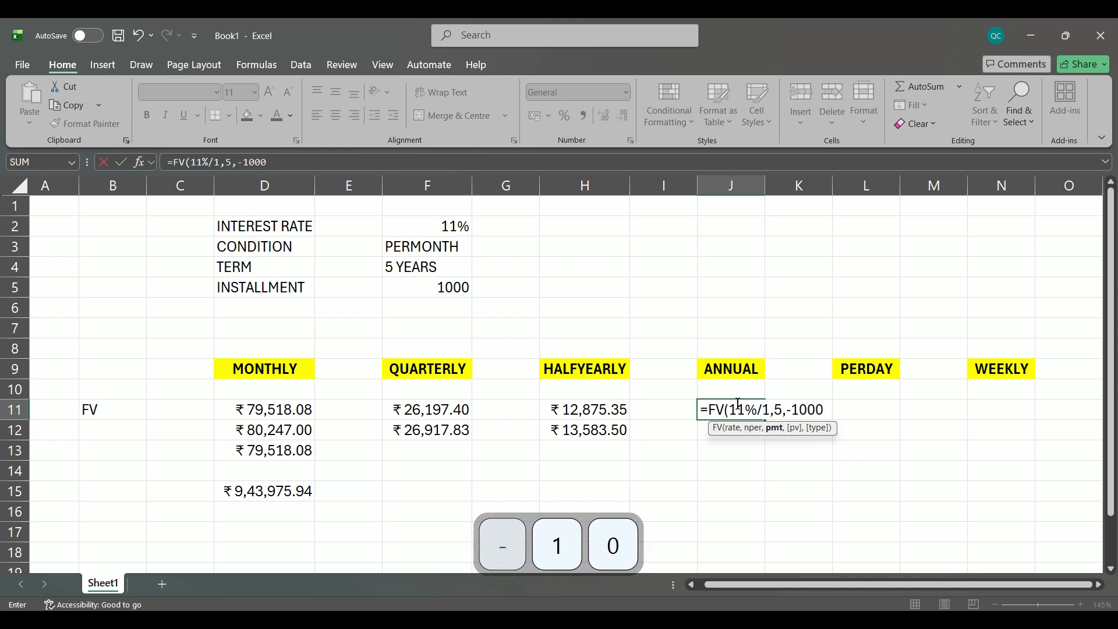
text(,)
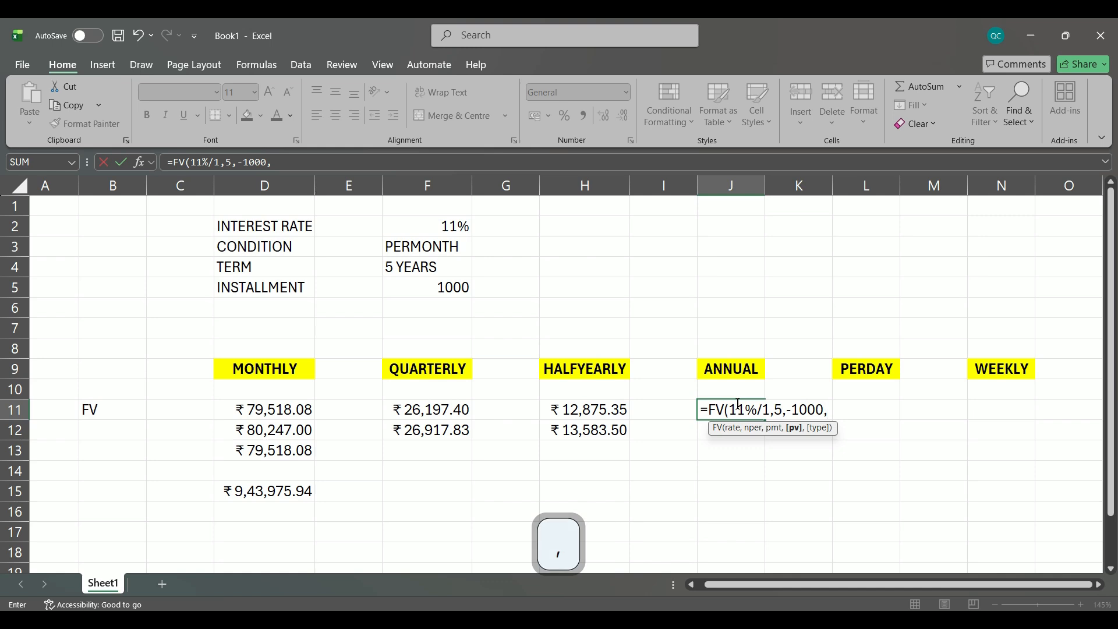
text(0,)
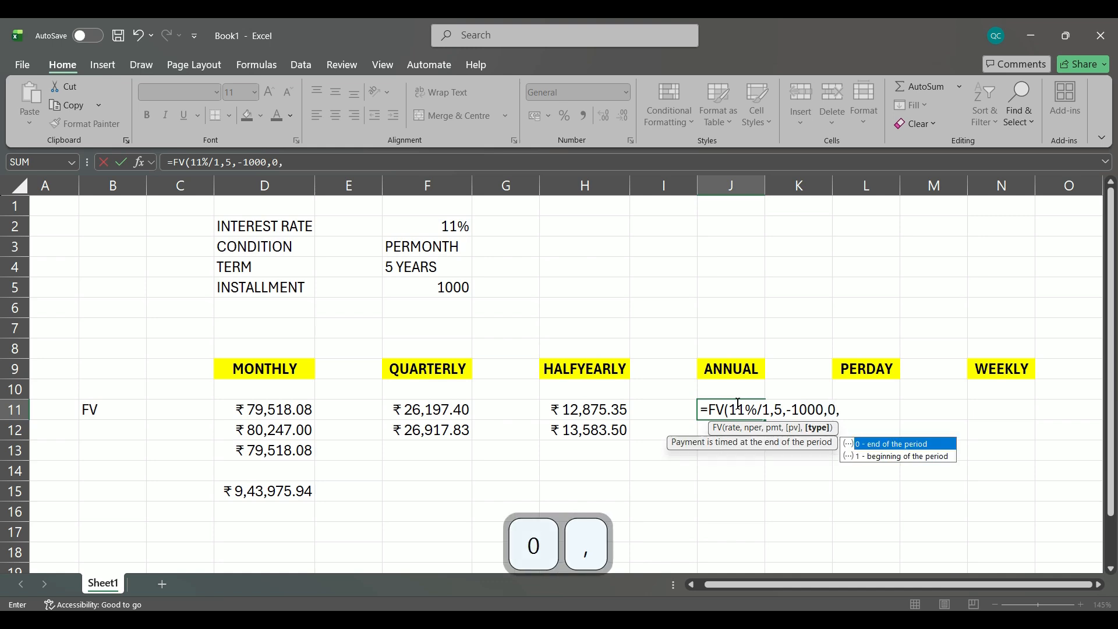
text(0)
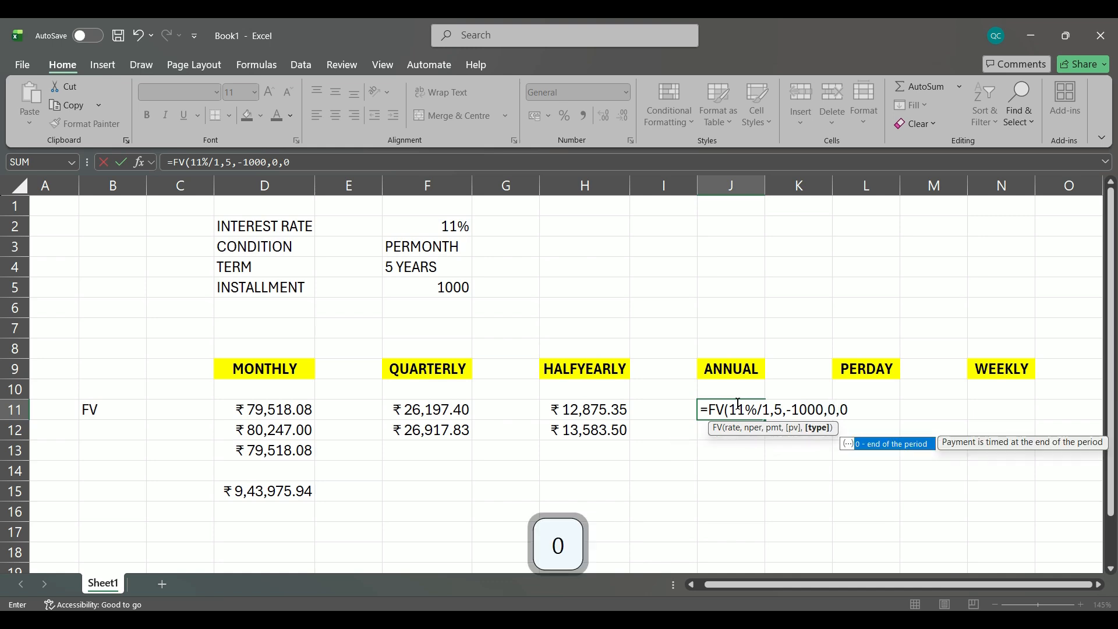
key(BackSpace)
text(1)
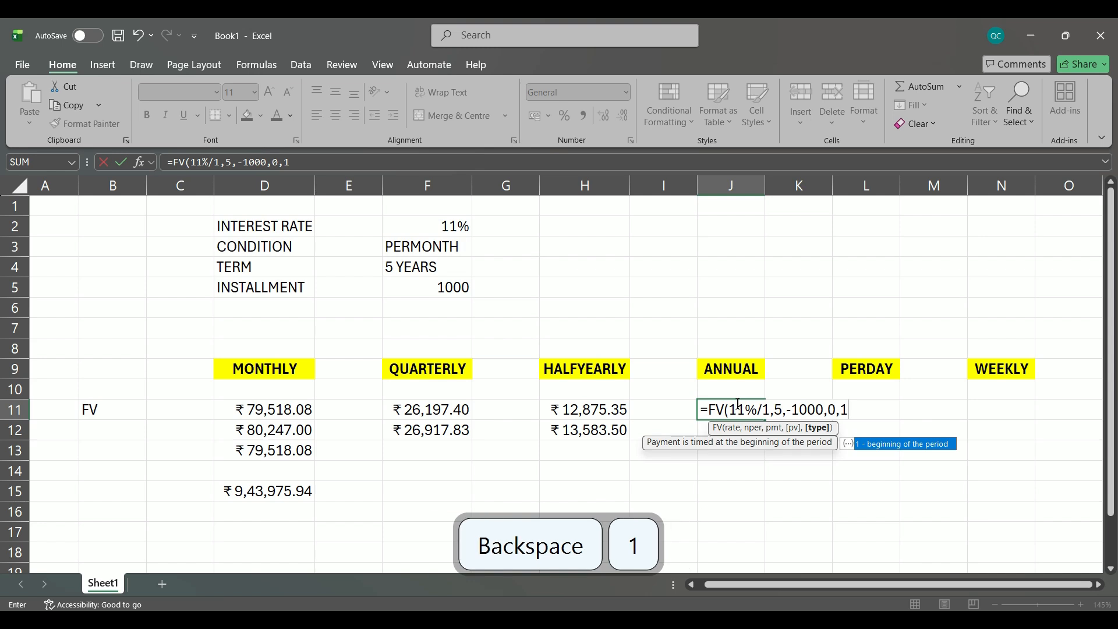
key(BackSpace)
text(0))
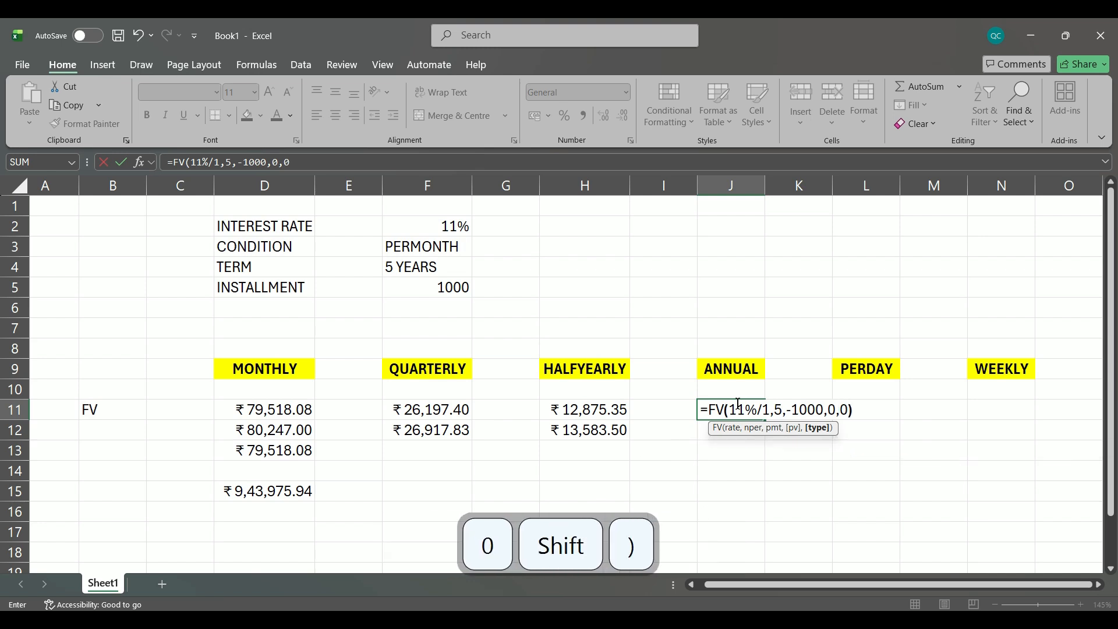
key(Return)
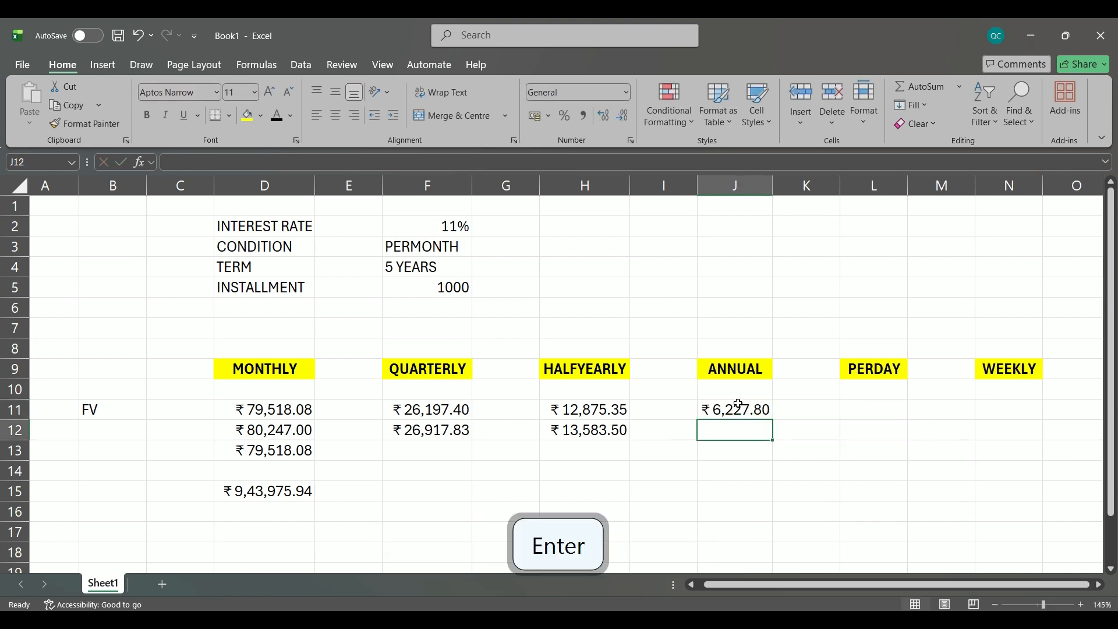
- Enter the per-day beginning-of-period future value formula =FV(11%/365,365*5,-1000,0,1) in L11
click(877, 411)
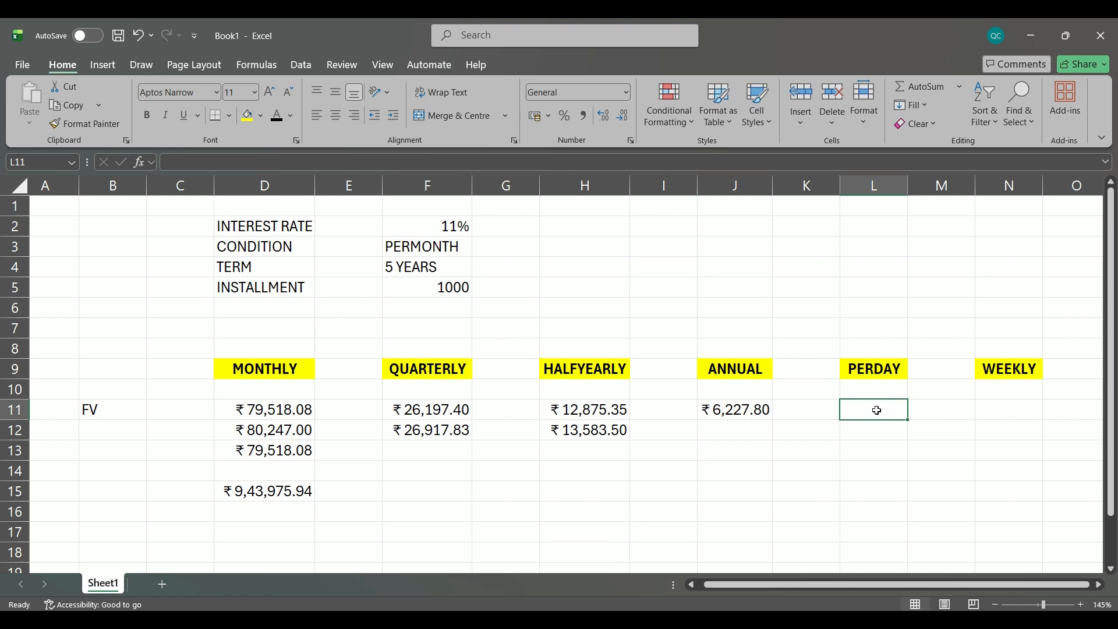
text(=)
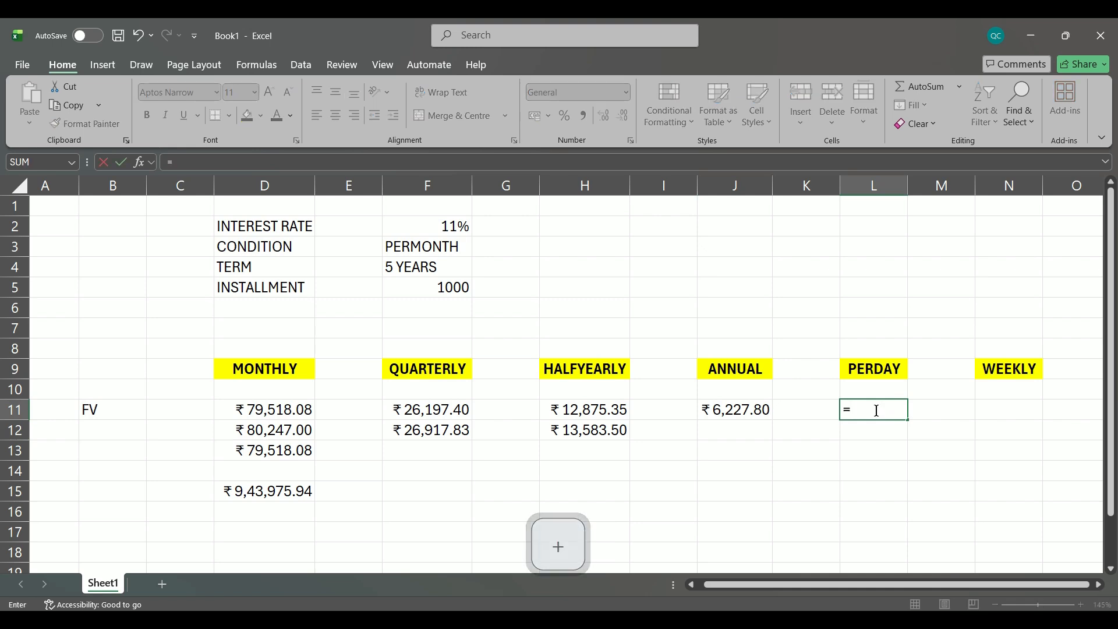
text(FV)
key(Tab)
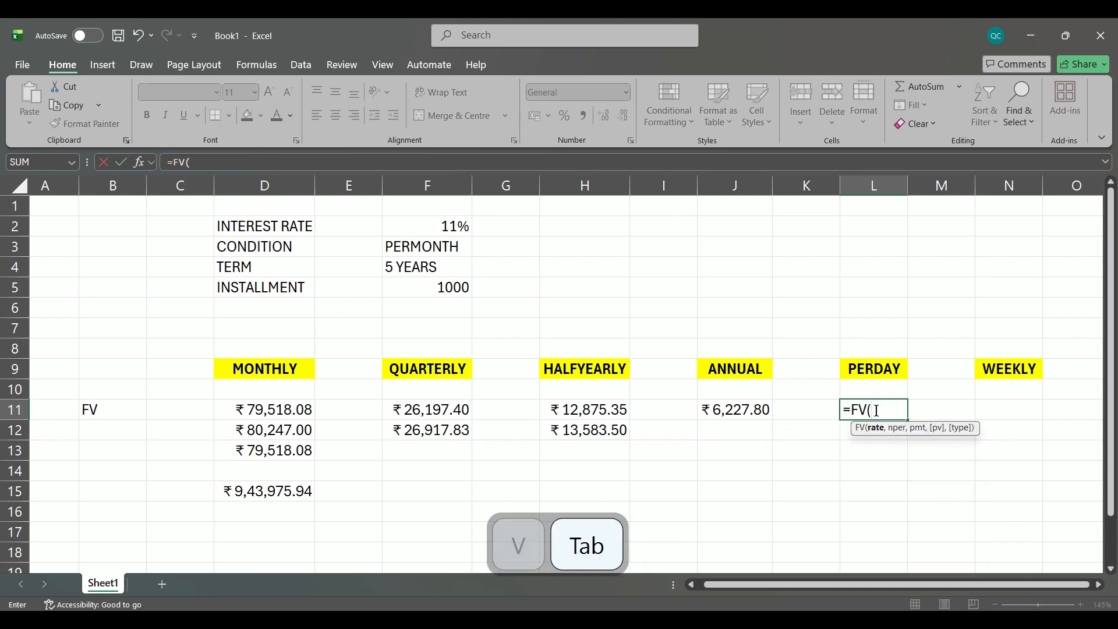
text(11%)
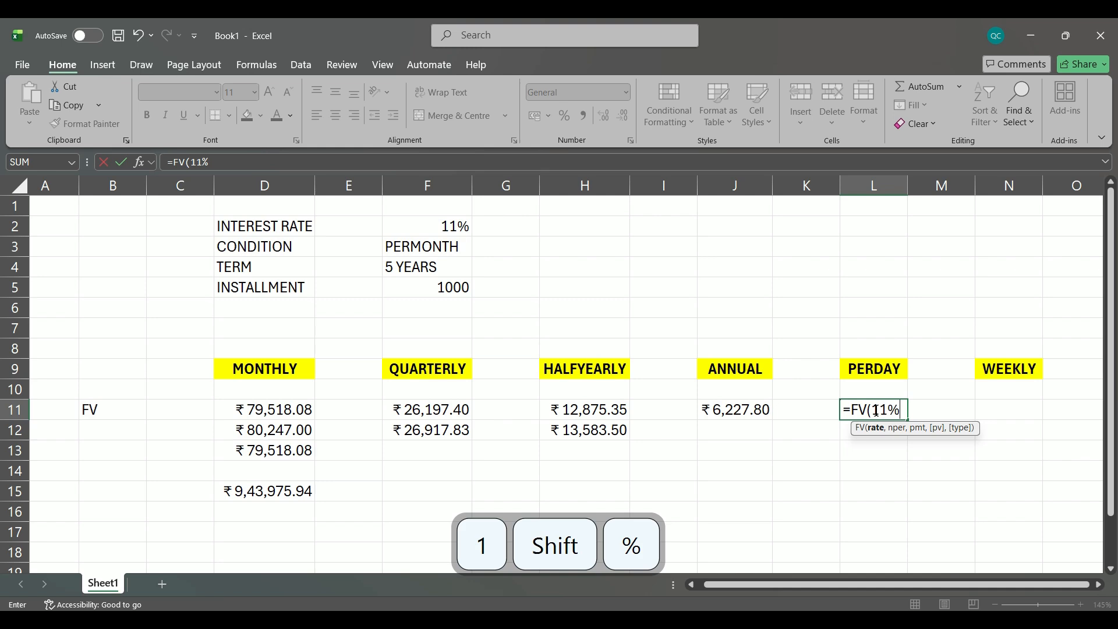
text(/)
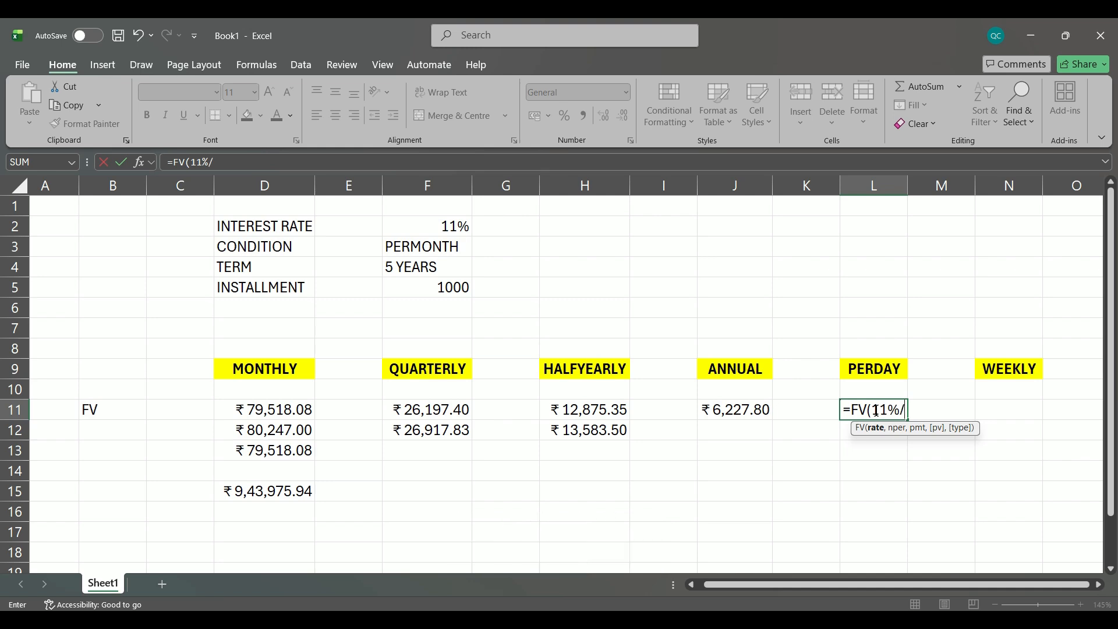
text(365,)
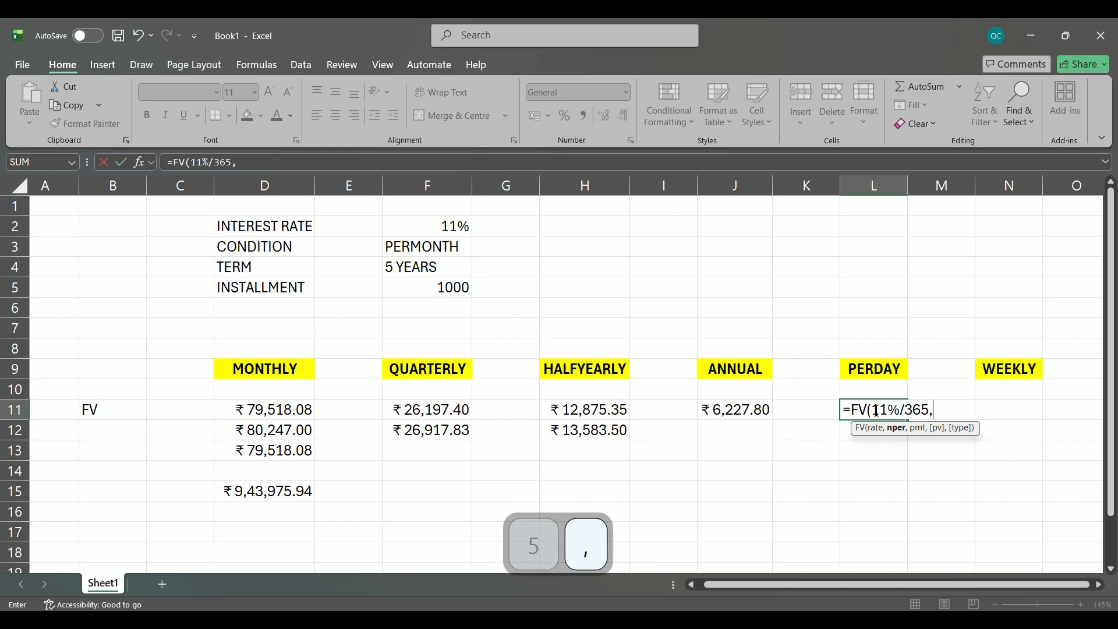
text(365*5)
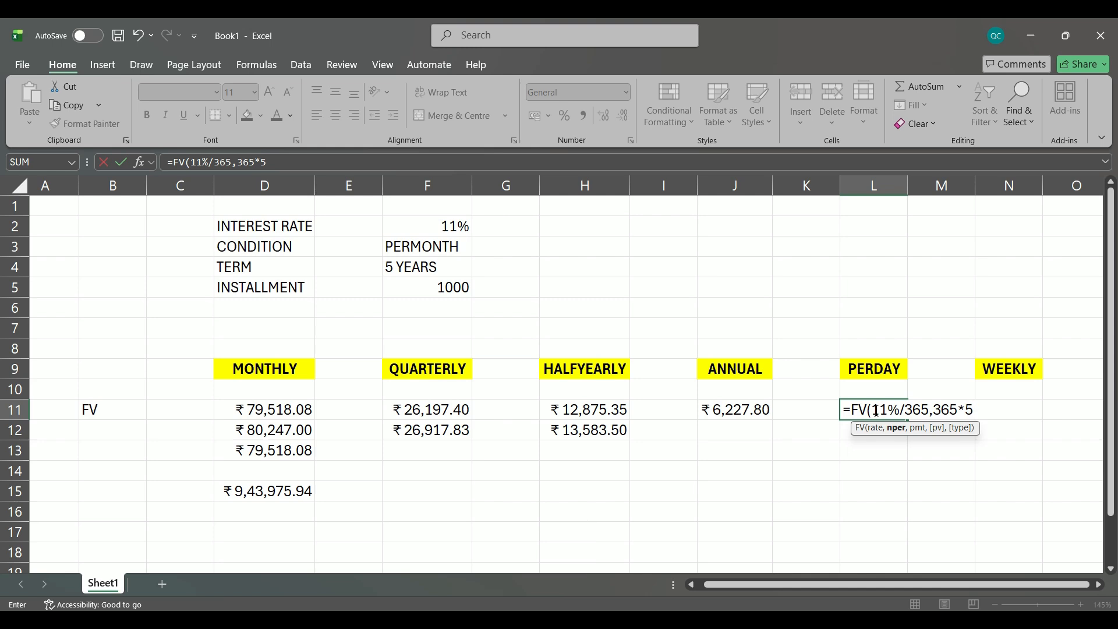
text(,-1000)
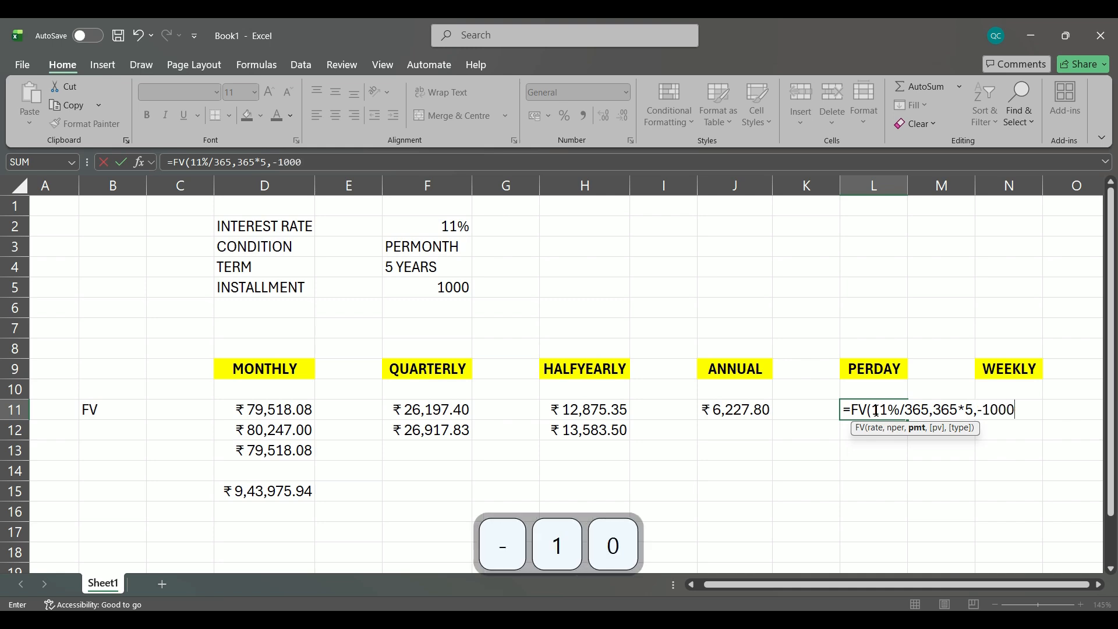
text(,)
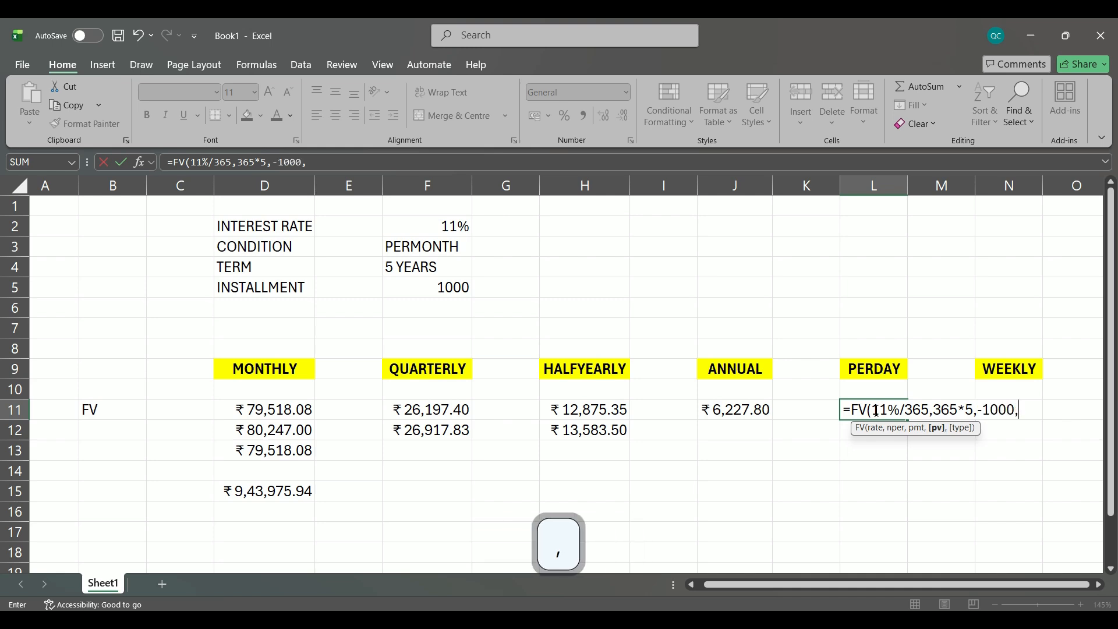
text(0,)
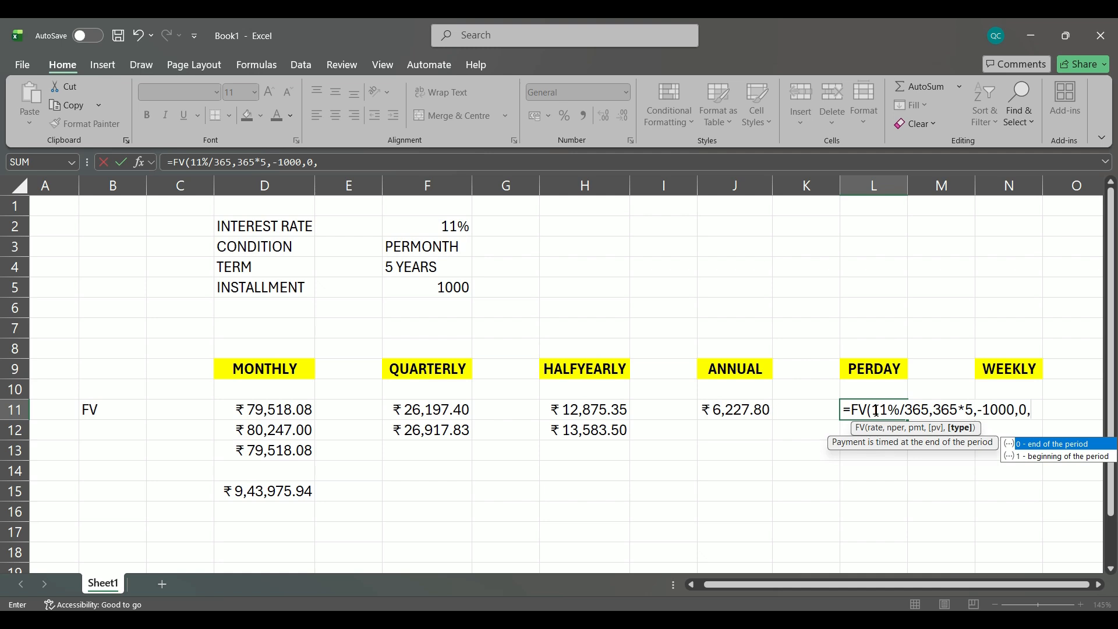
text(1))
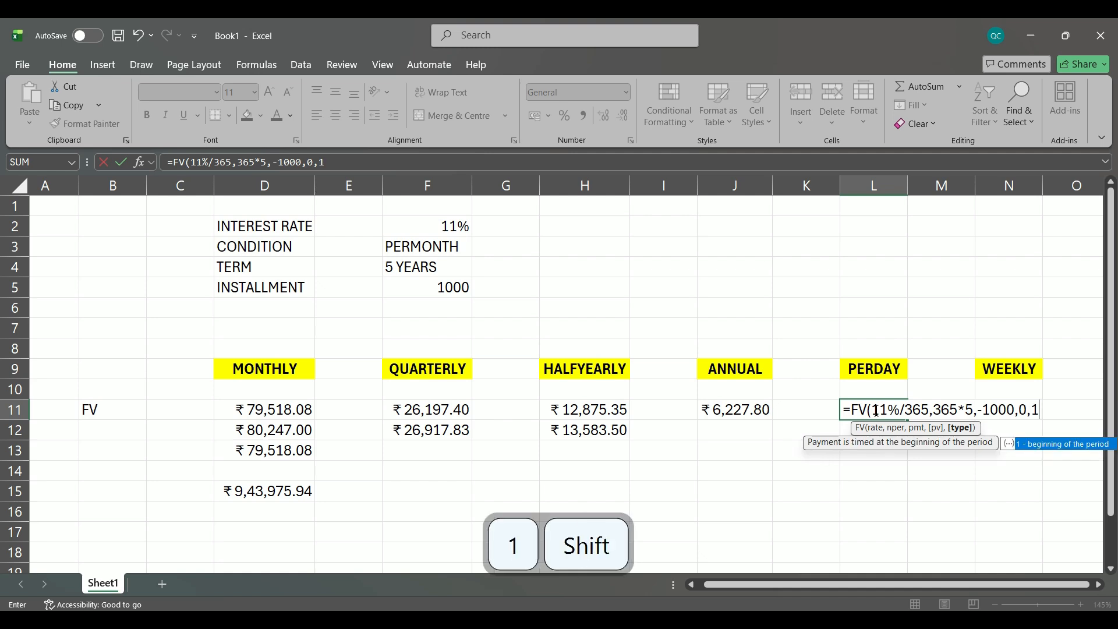
key(Return)
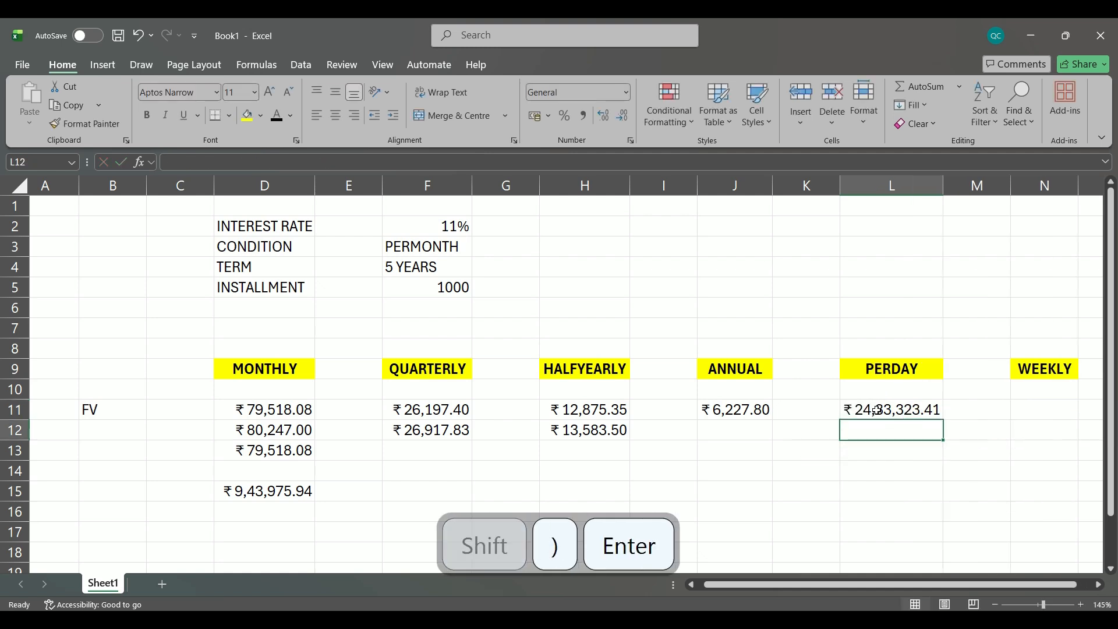
- Change the payment type argument of the per-day future value formula in L11 to 0 for end-of-period payments
click(877, 411)
key(F2)
key(Left)
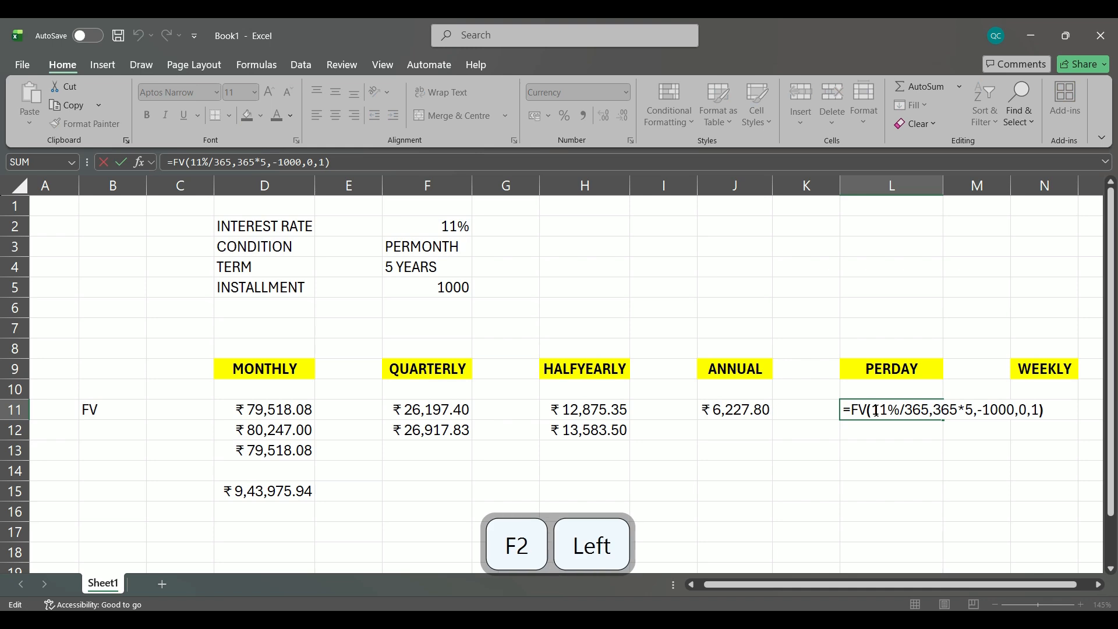
key(BackSpace)
text(0)
key(Return)
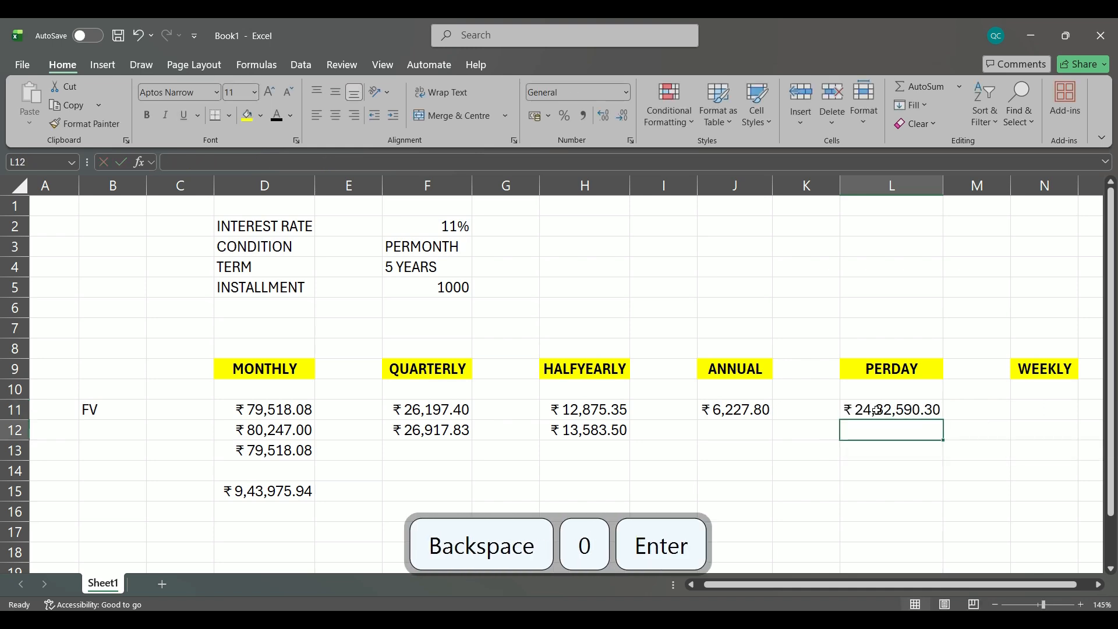
key(Up)
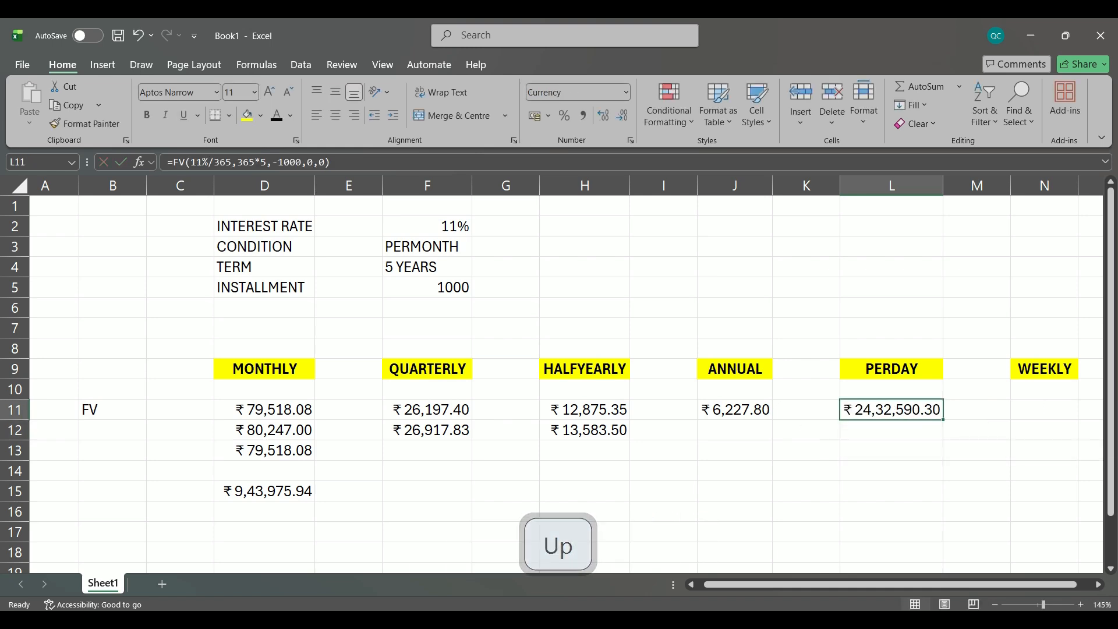
- Change the payment type argument of the per-day future value formula in L11 to 1 for beginning-of-period payments
key(F2)
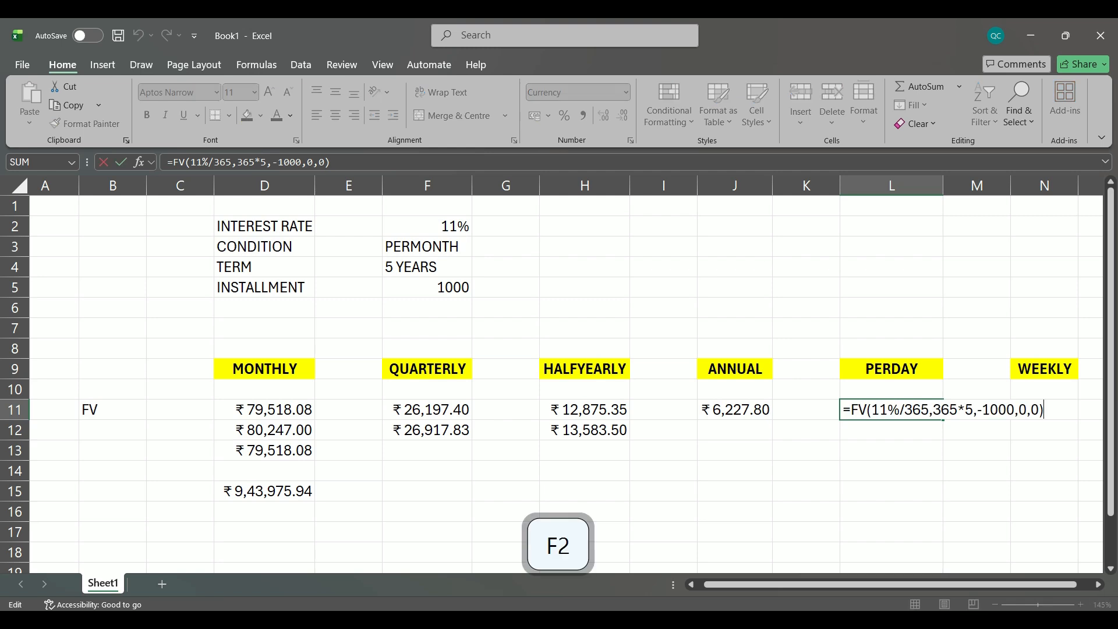
key(Left)
key(Delete)
text(1)
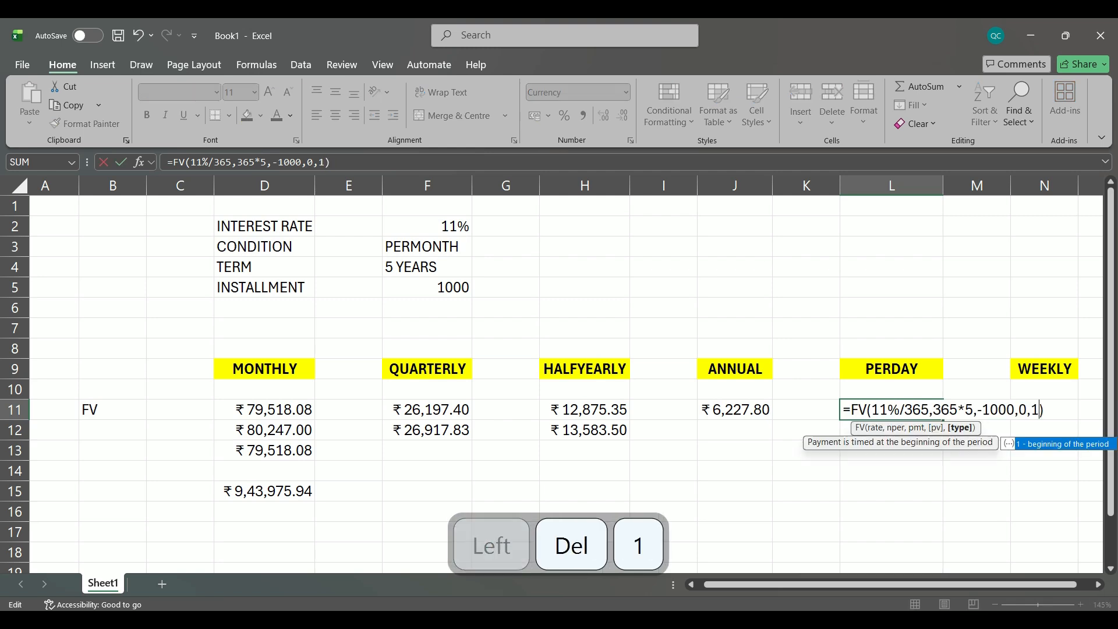
key(Return)
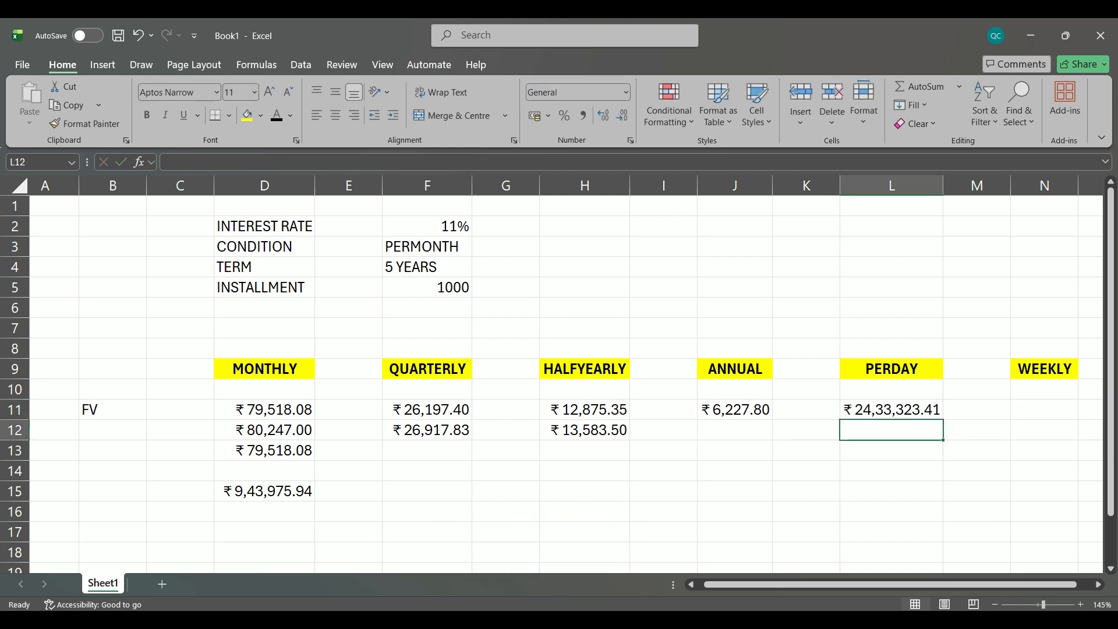
- Enter a question mark as a placeholder in N11 under the WEEKLY heading
click(1050, 417)
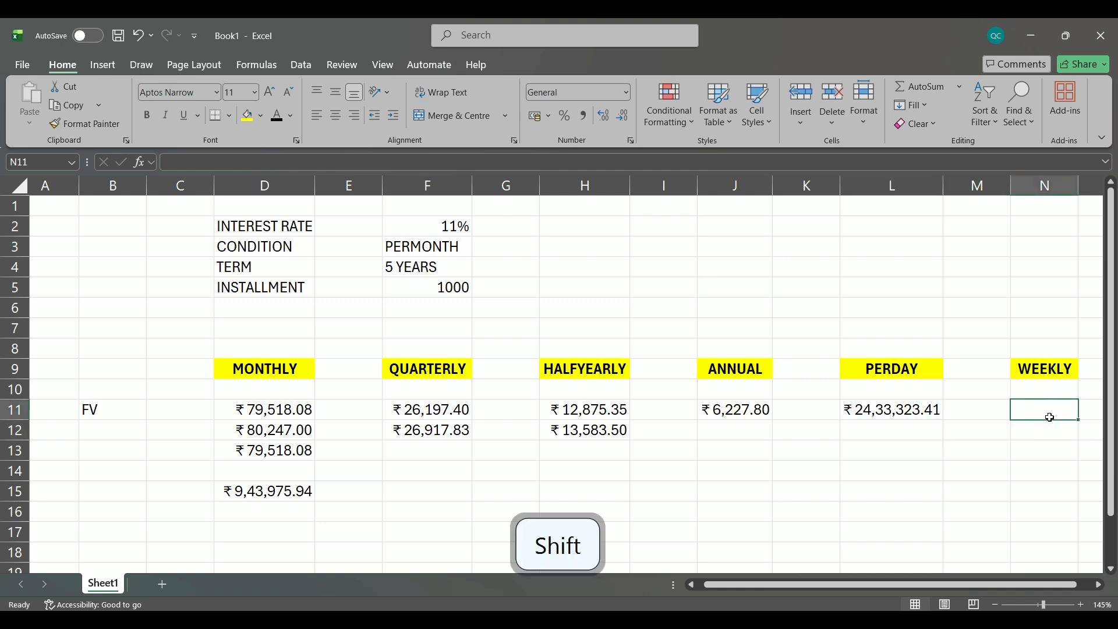
text(?)
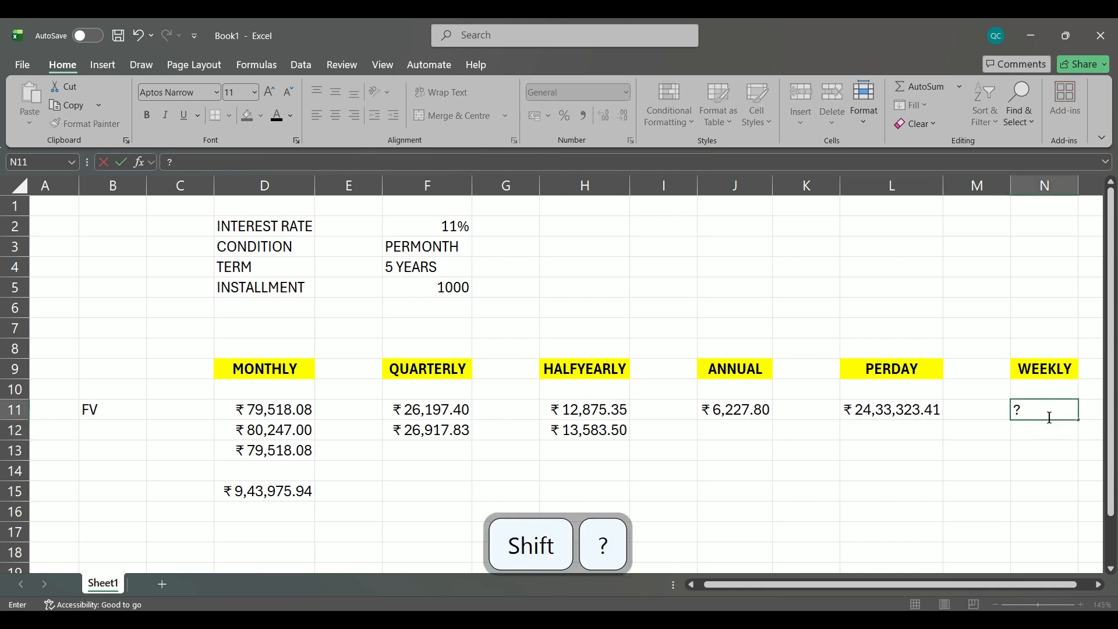
key(Return)
- Enter the beginning-of-period future value formula =FV(11%,60,-1000,0,1) with an undivided 11% rate in D17 and autofit column D's width
key(Down)
key(Down)
key(Down)
key(Down)
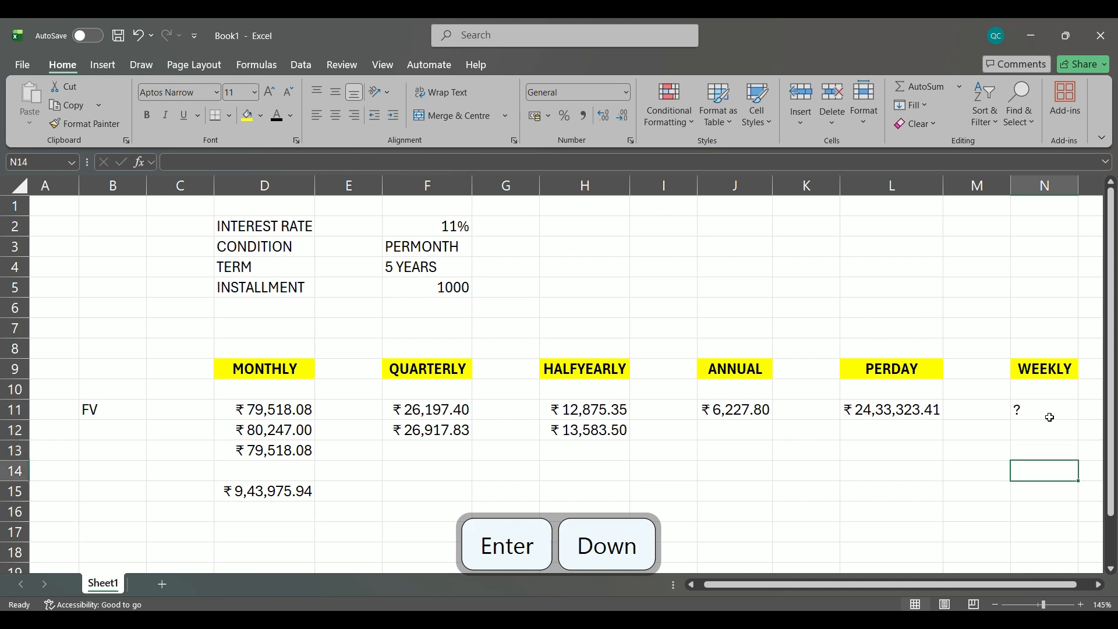
key(Left)
key(Up)
key(Up)
key(Down)
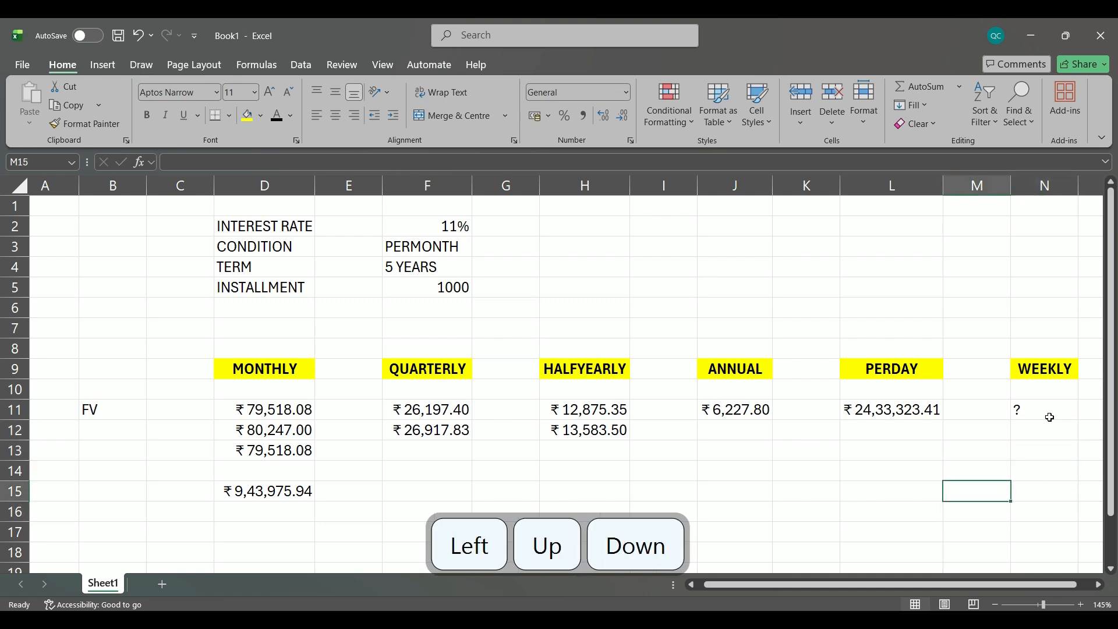
key(Left)
key(Left)
key(Left)
key(Left)
key(Left)
key(Left)
key(Left)
key(Left)
key(Left)
key(Left)
key(Right)
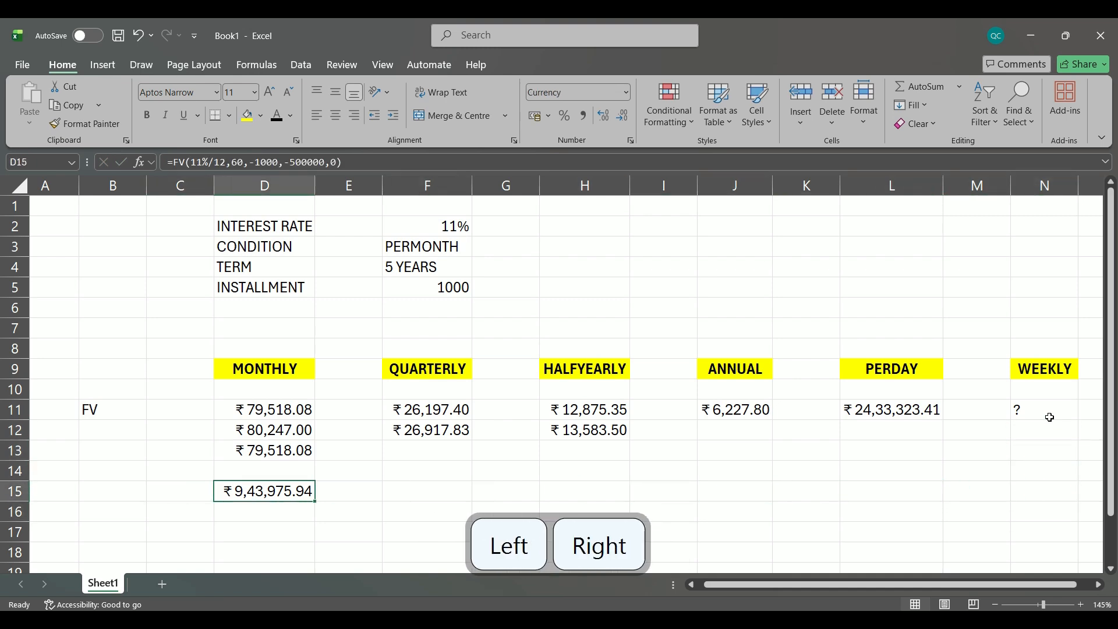
key(Down)
key(Down)
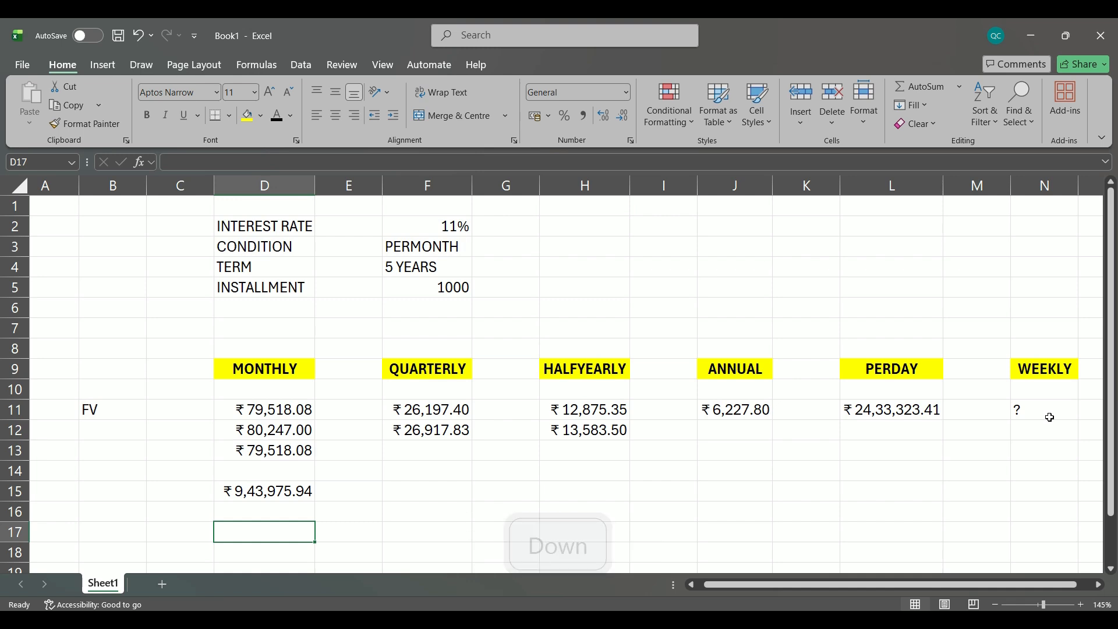
text(=)
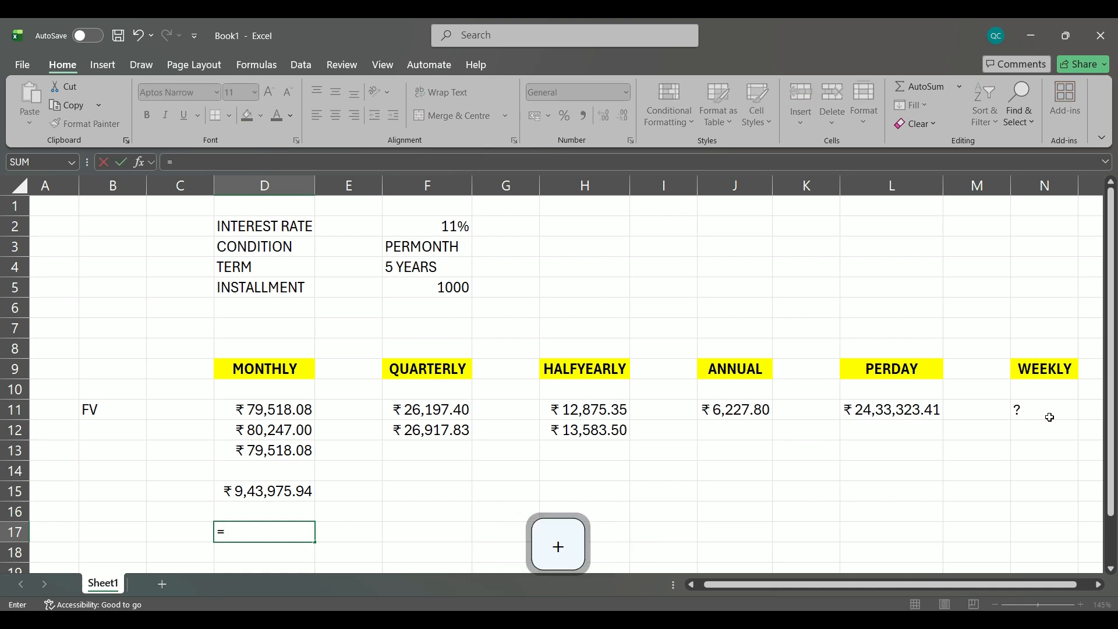
text(FV)
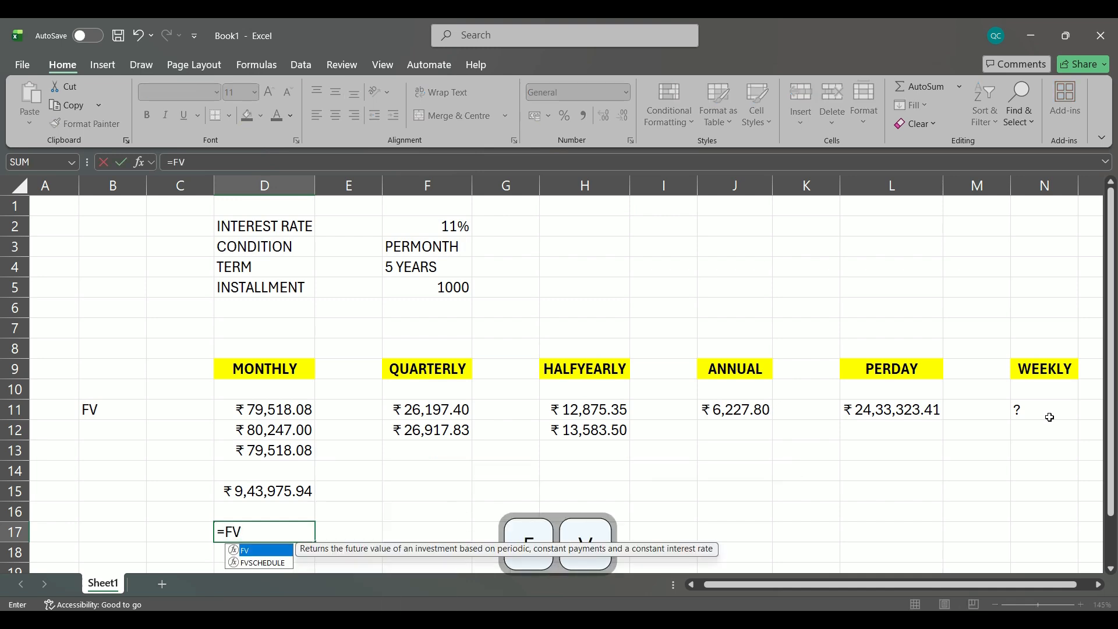
key(Tab)
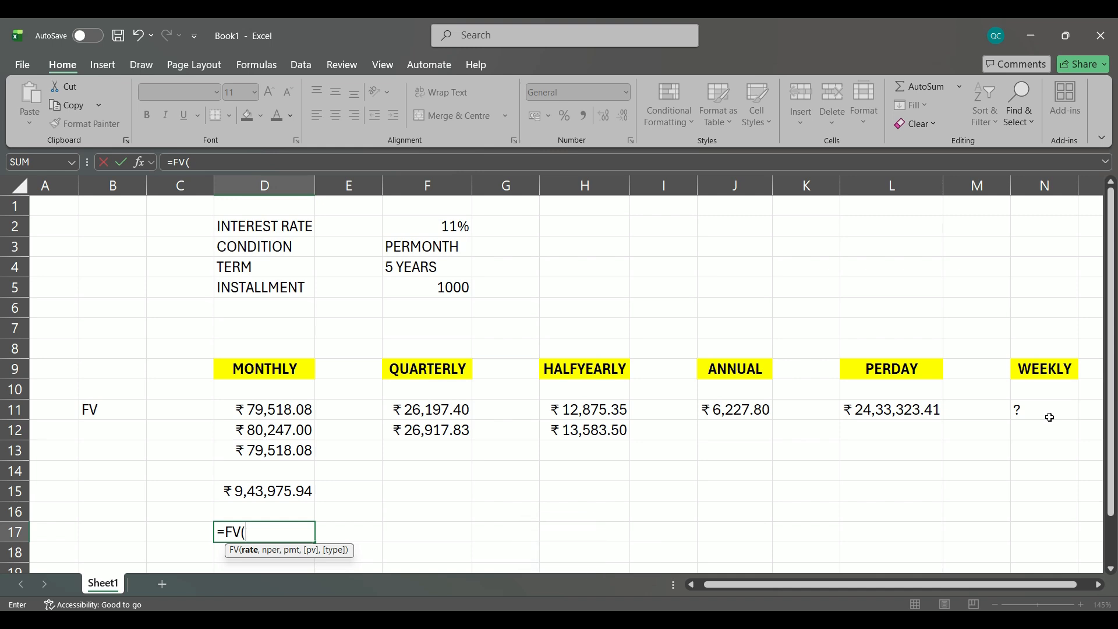
text(11%)
text(,)
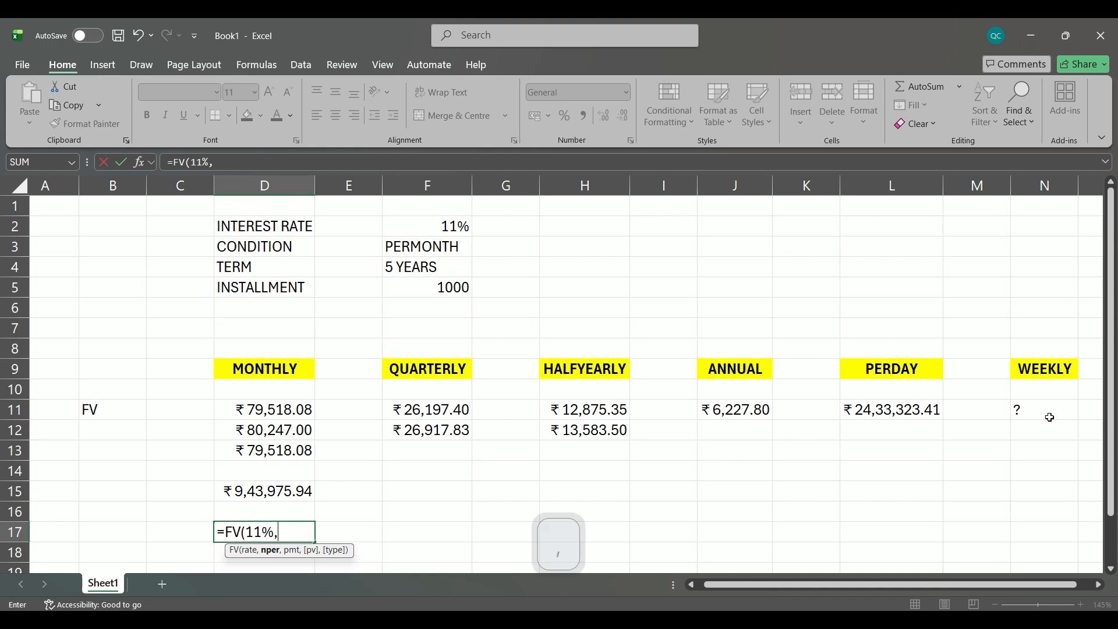
text(60)
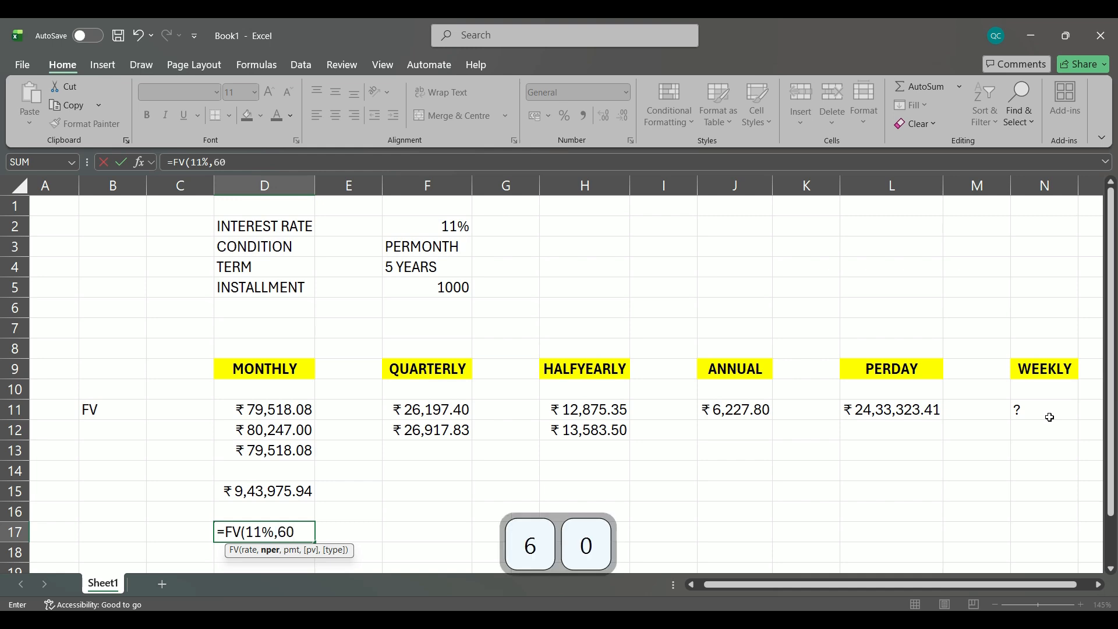
text(,-)
text(1)
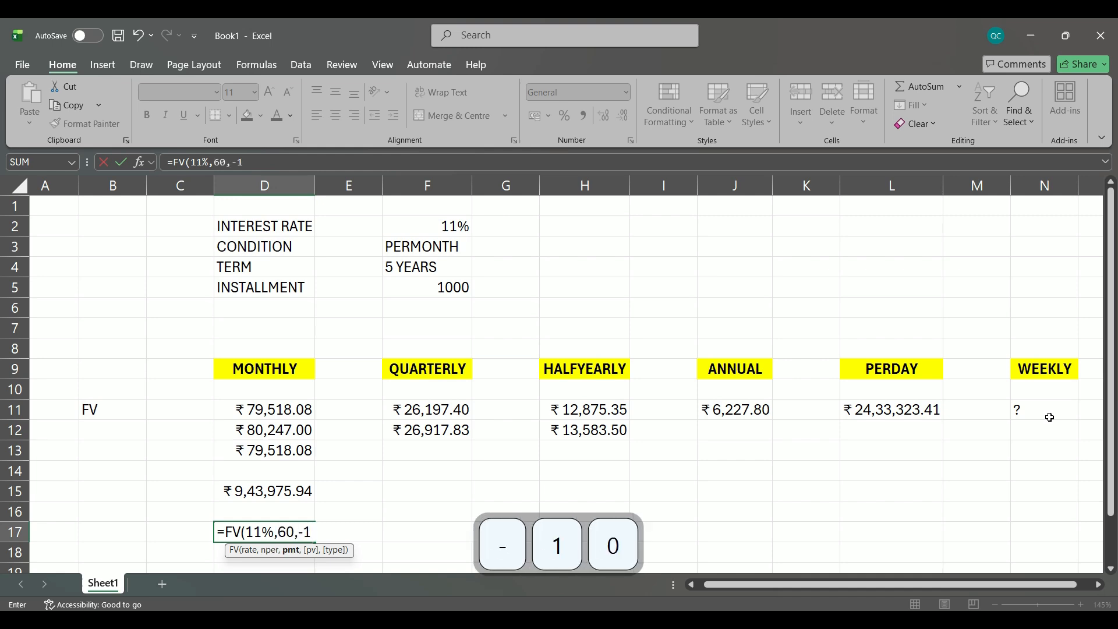
text(000,)
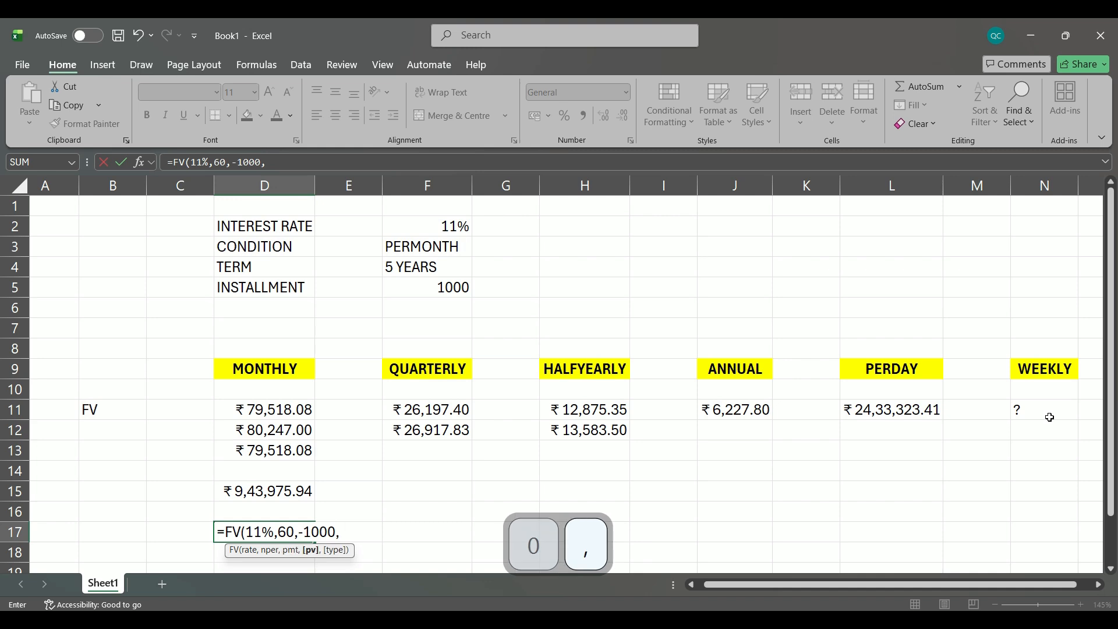
text(0)
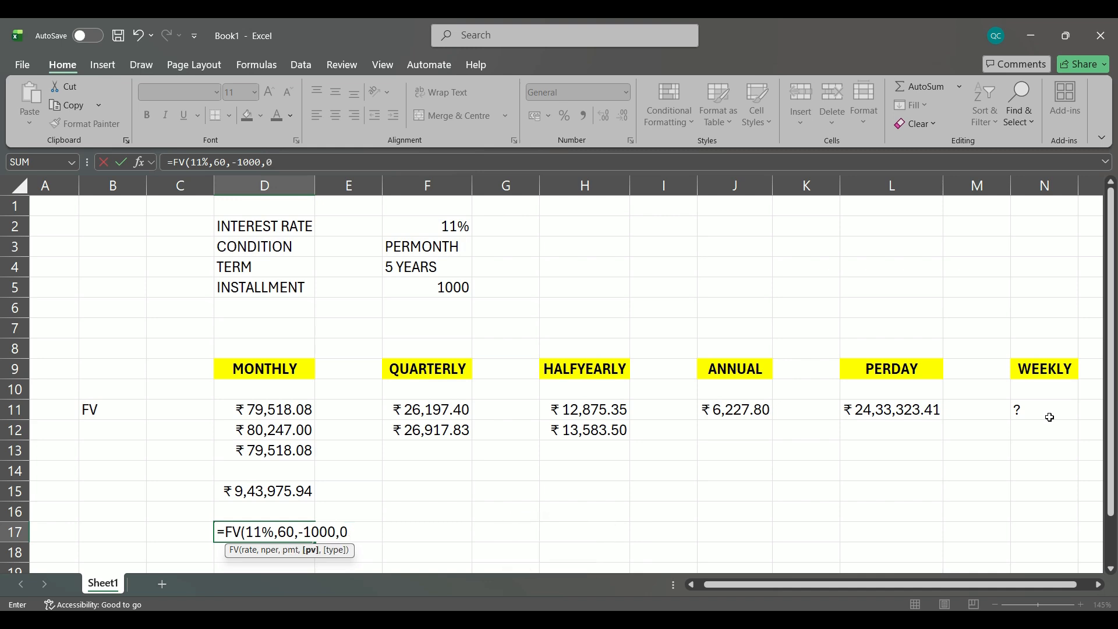
text(,)
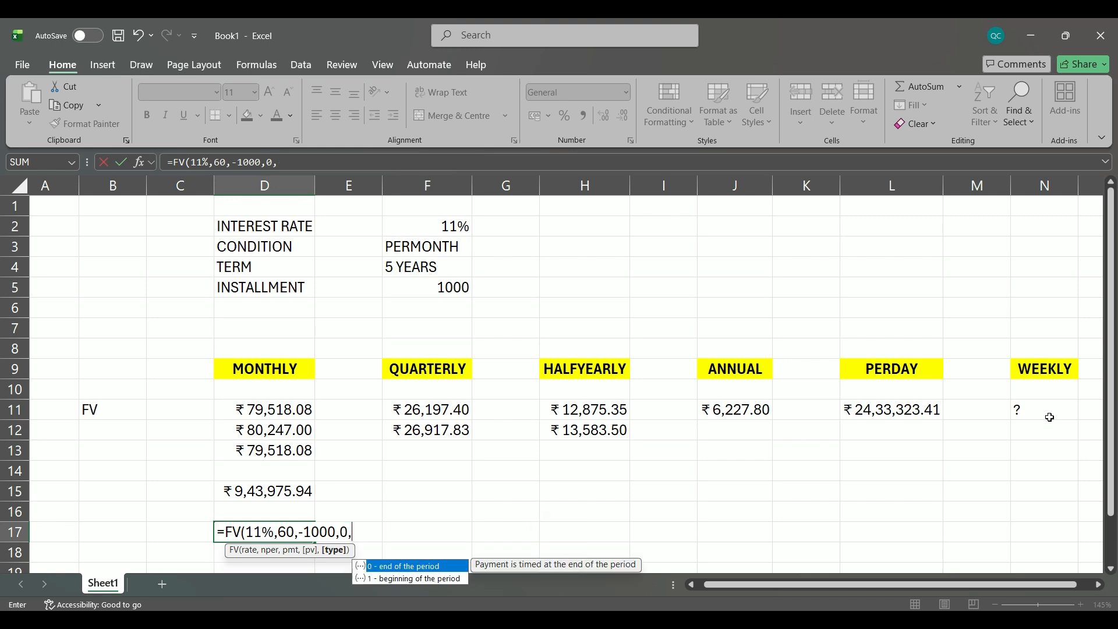
text(1)
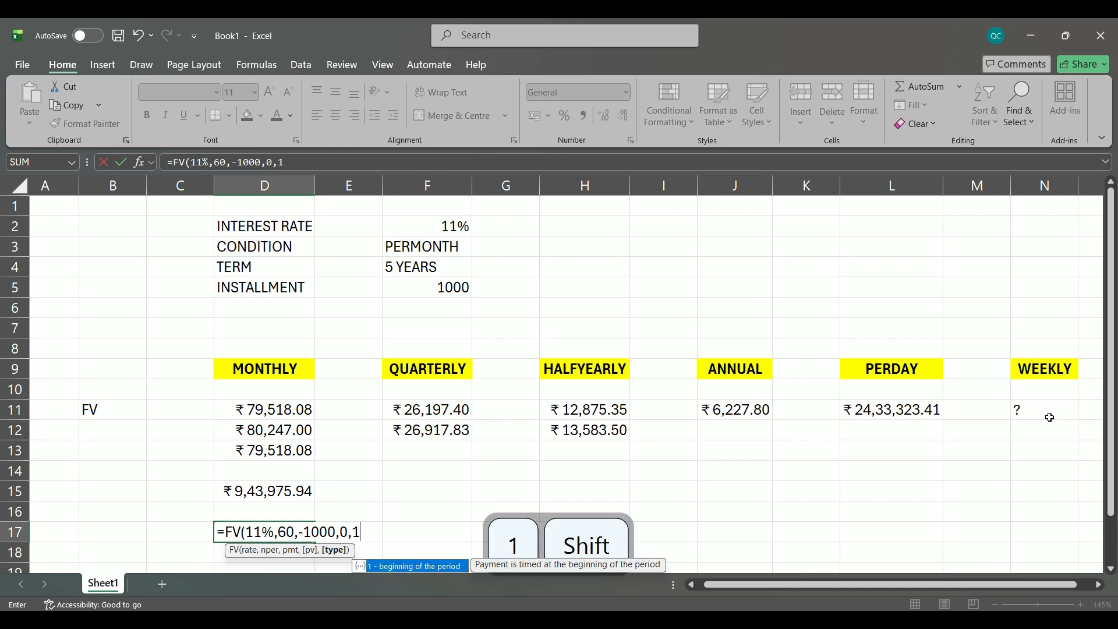
text())
key(Return)
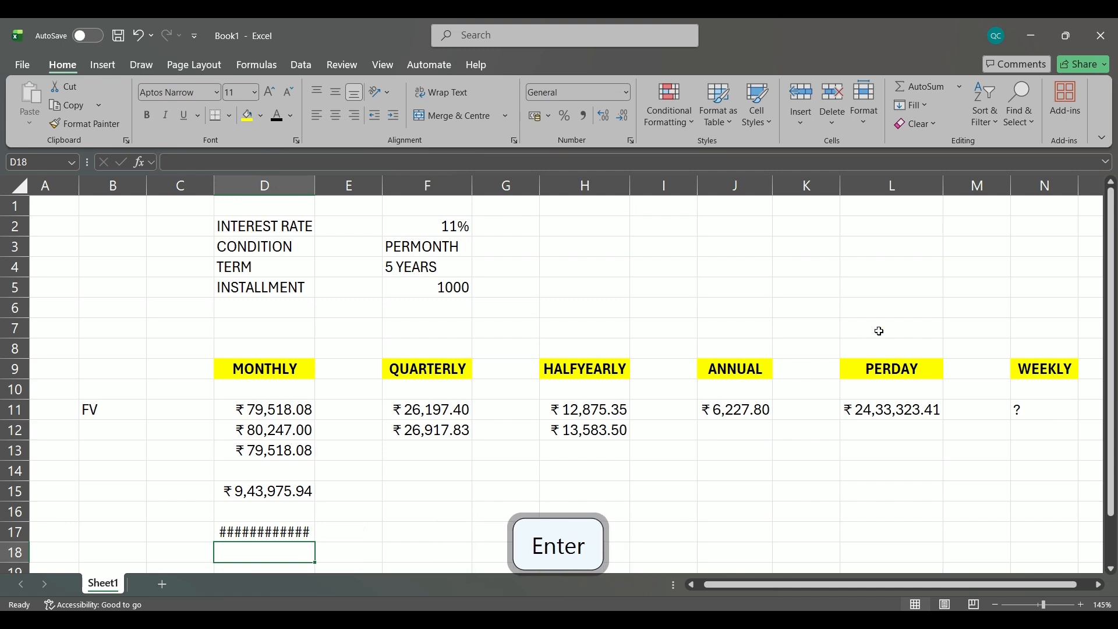
click(265, 530)
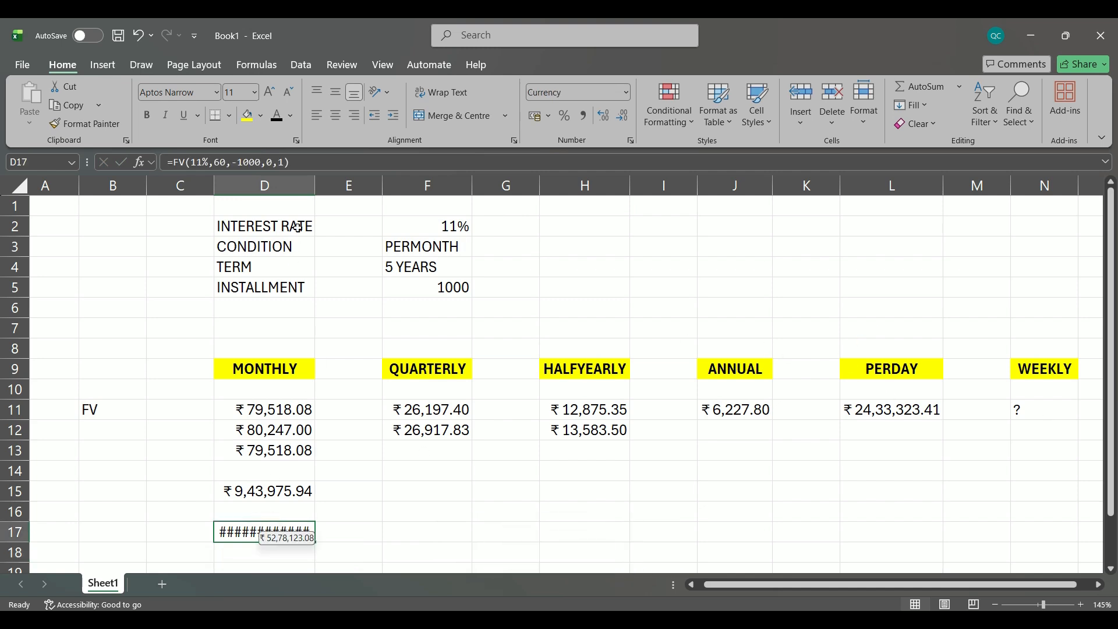
double_click(315, 186)
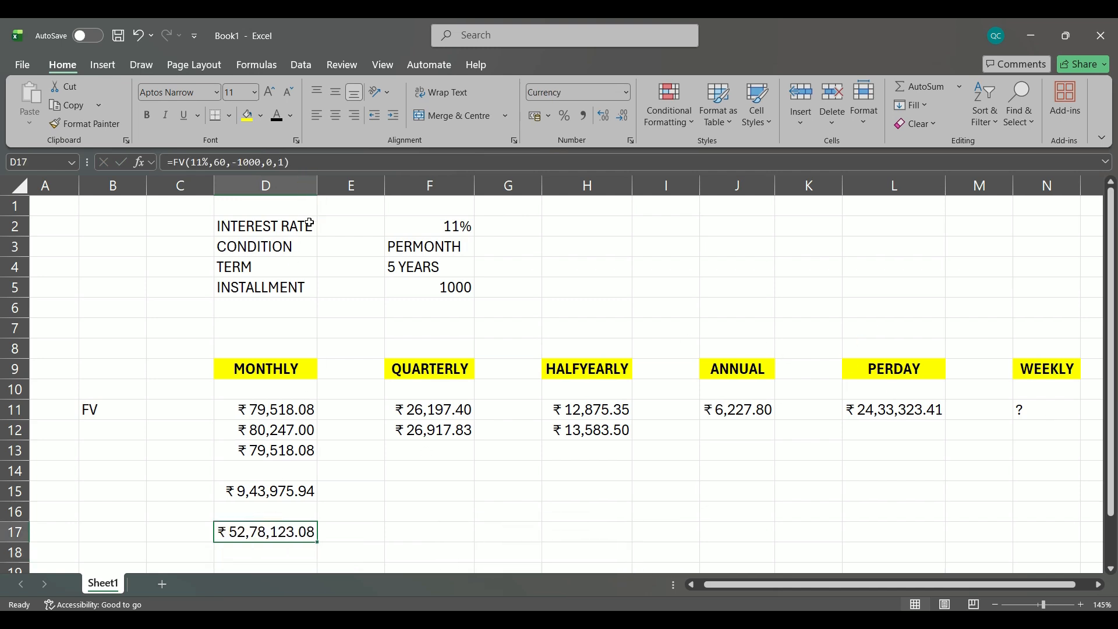